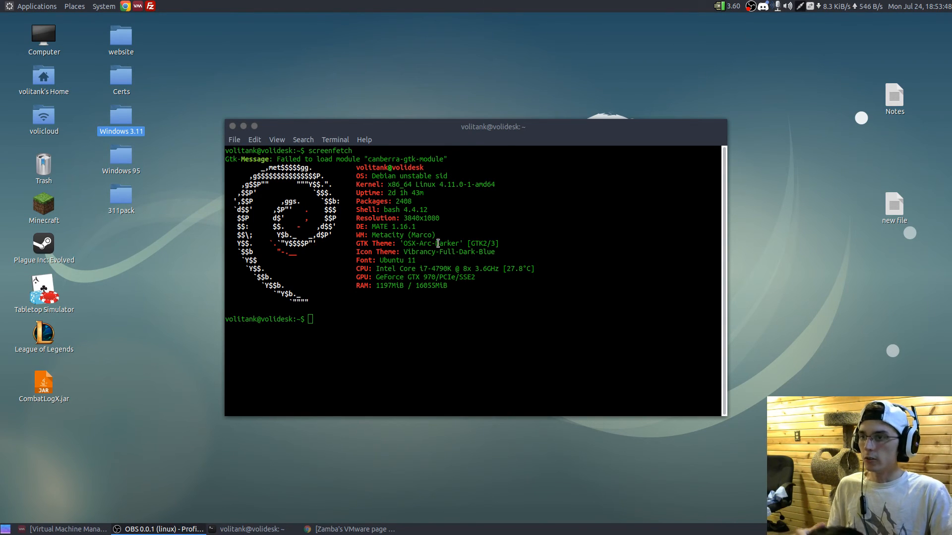
# - Examine the operating system entry in the screenfetch output
pyautogui.moveTo(456, 175); pyautogui.dragTo(375, 176)
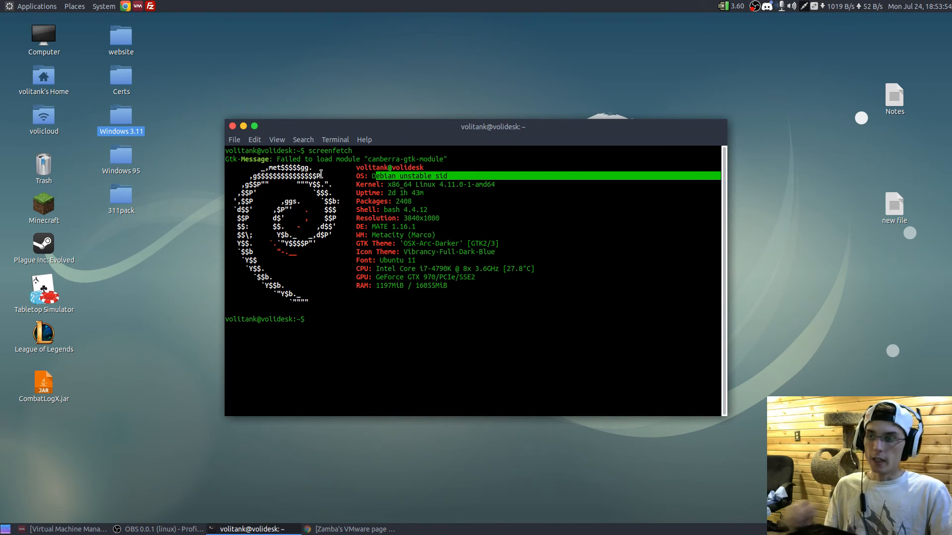
pyautogui.click(597, 278)
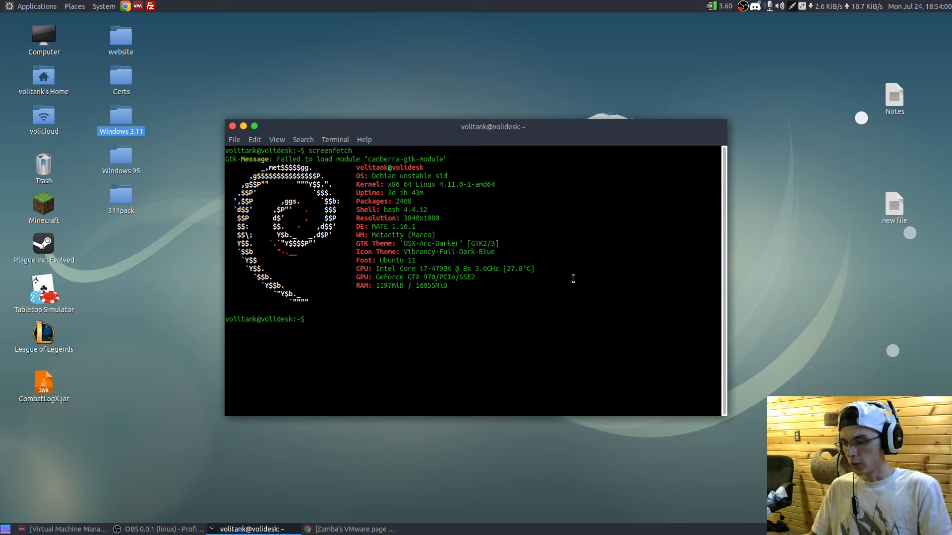
# - Try to install the qemu-kvm, bridge-utils and virt-manager packages with sudo apt-get, entering the sudo password
pyautogui.write('sudo apt-get intall qemu-kvm ')
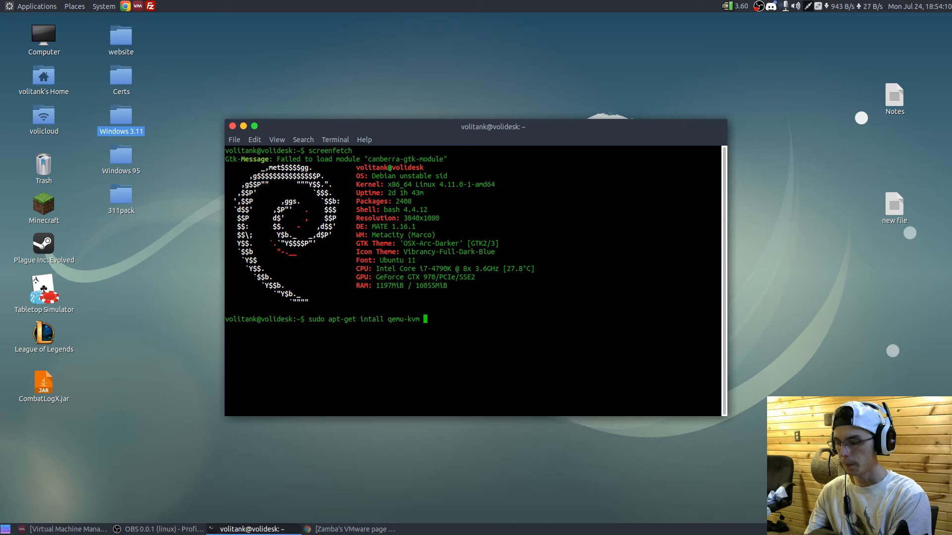
pyautogui.write('bridg')
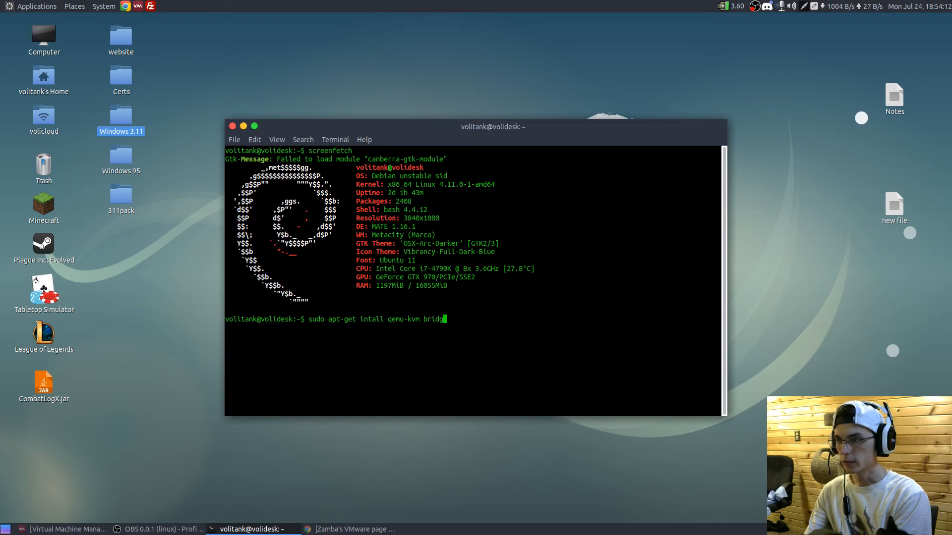
pyautogui.write('e-utils')
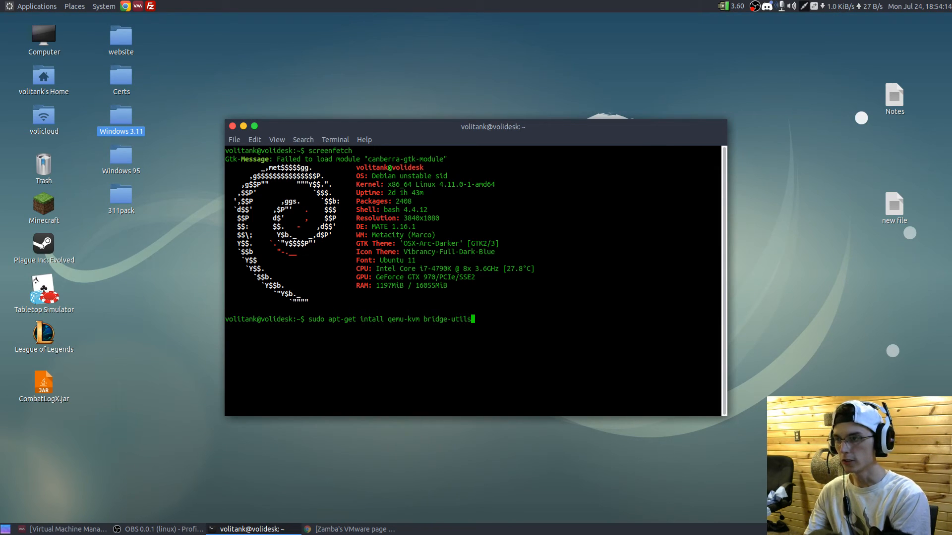
pyautogui.write(' lib')
pyautogui.press('BackSpace')
pyautogui.press('BackSpace')
pyautogui.press('BackSpace')
pyautogui.write('vir')
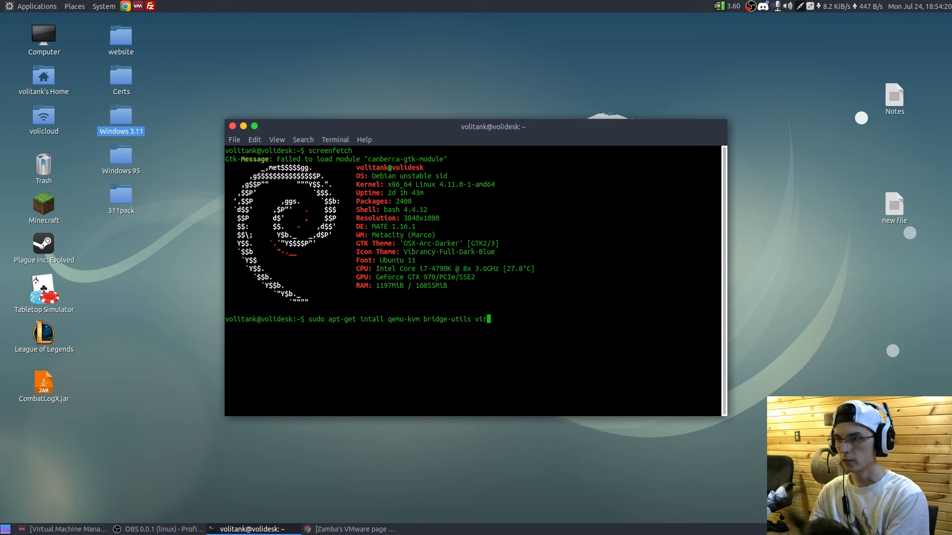
pyautogui.write('t-manager')
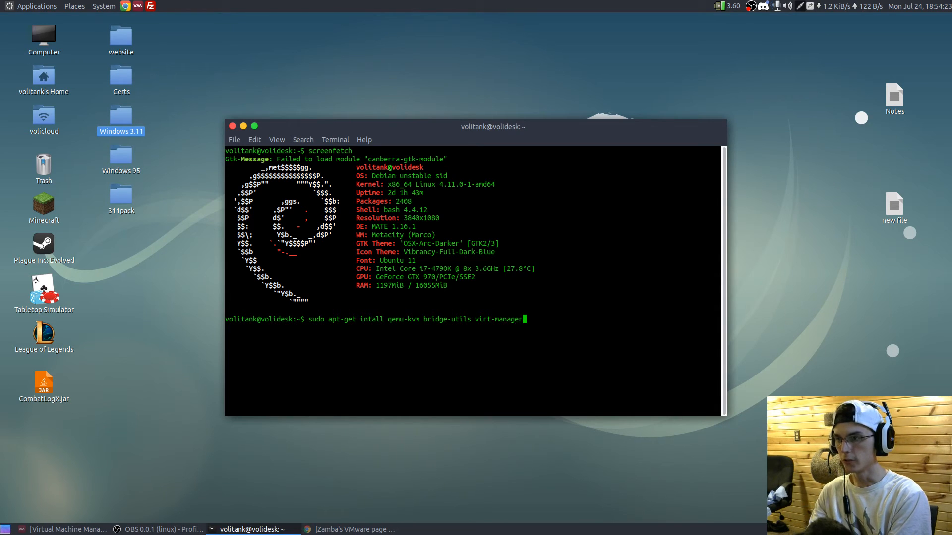
pyautogui.press('Return')
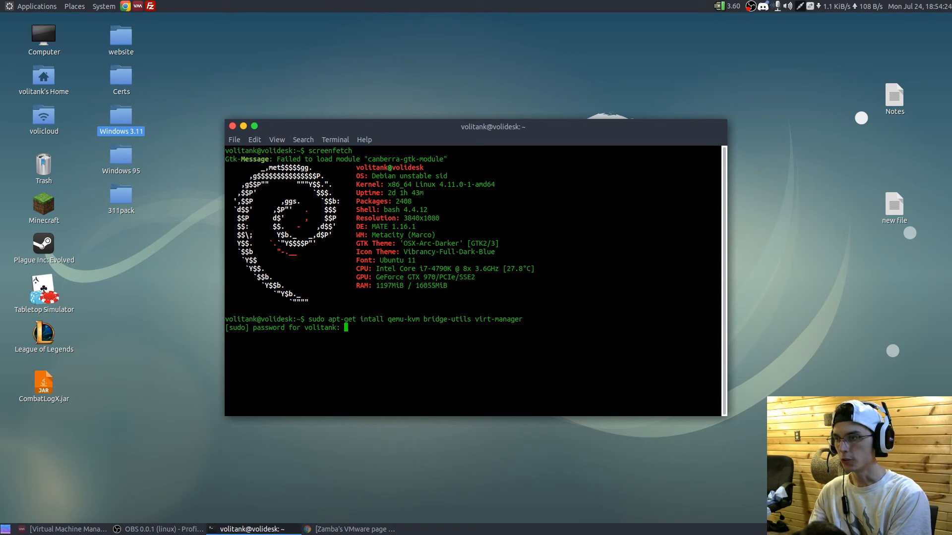
pyautogui.press('Return')
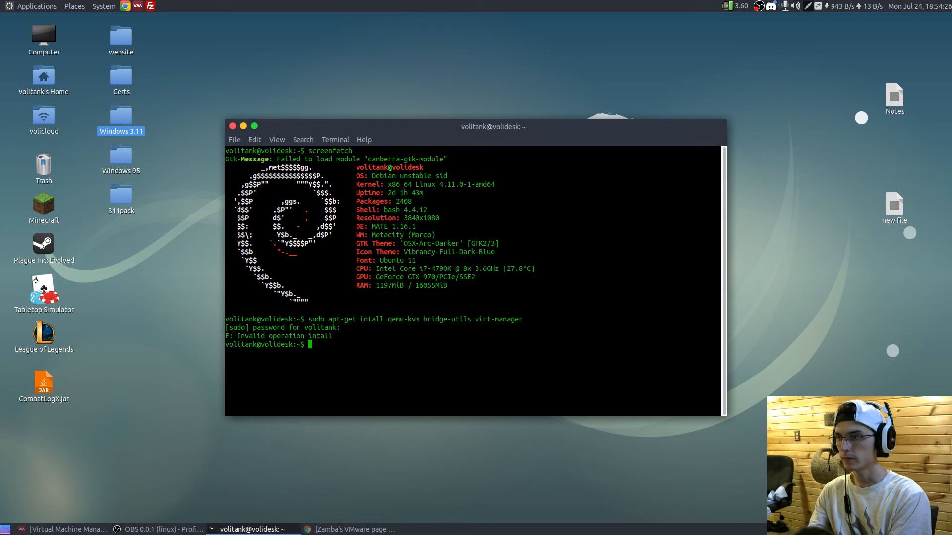
# - Correct the misspelled subcommand to install in the previous apt-get command and run it for qemu-kvm, bridge-utils and virt-manager
pyautogui.press('Up')
pyautogui.press('Left')
pyautogui.press('Left')
pyautogui.press('Left')
pyautogui.press('Left')
pyautogui.press('Left')
pyautogui.press('Left')
pyautogui.press('Left')
pyautogui.press('Left')
pyautogui.press('Left')
pyautogui.press('Left')
pyautogui.press('Left')
pyautogui.press('Left')
pyautogui.press('Left')
pyautogui.press('Left')
pyautogui.press('Left')
pyautogui.press('Left')
pyautogui.press('Left')
pyautogui.press('Left')
pyautogui.press('Left')
pyautogui.press('Left')
pyautogui.press('Left')
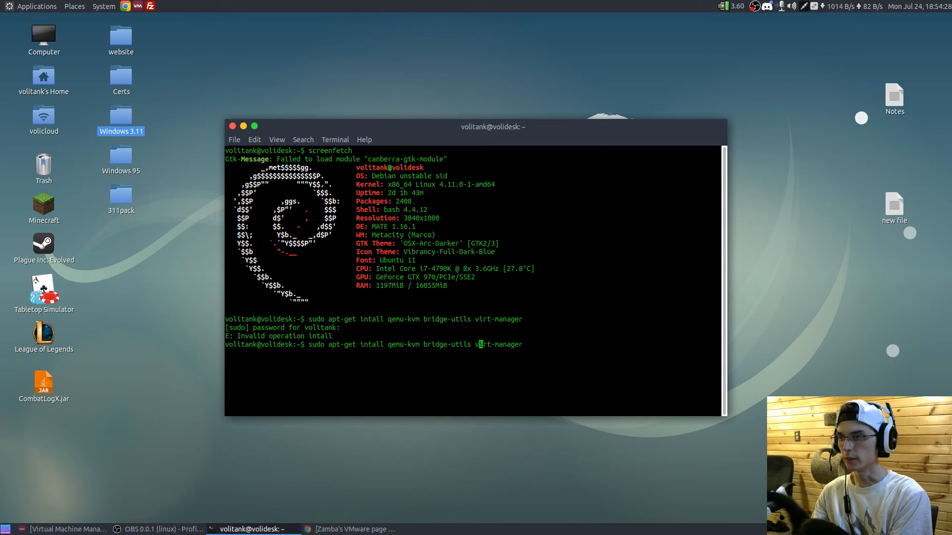
pyautogui.write('s')
pyautogui.press('Return')
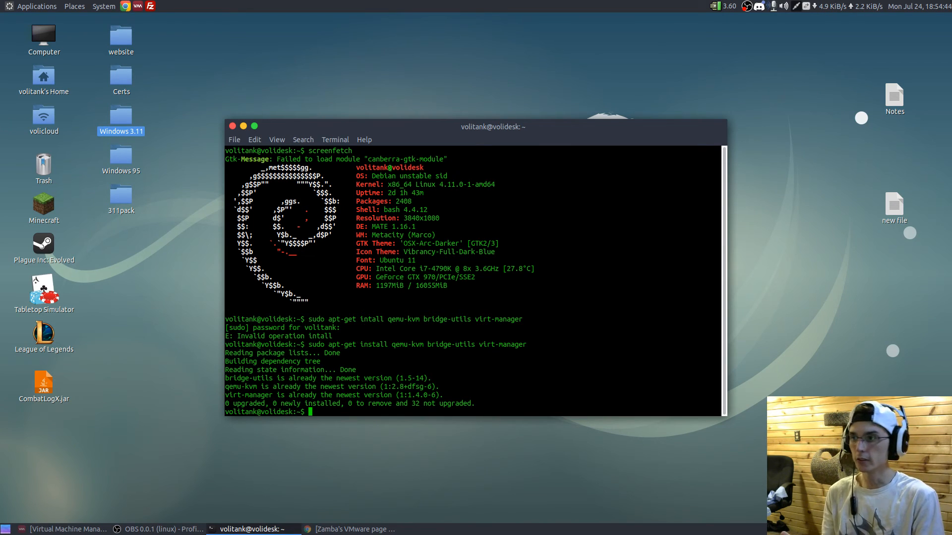
# - Examine the processor model in the screenfetch output
pyautogui.moveTo(422, 269); pyautogui.dragTo(452, 268)
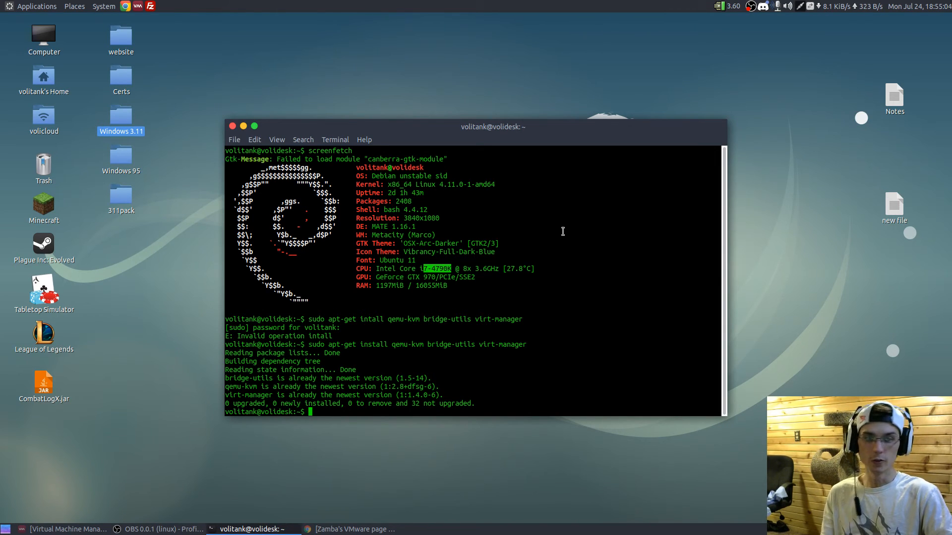
pyautogui.click(545, 270)
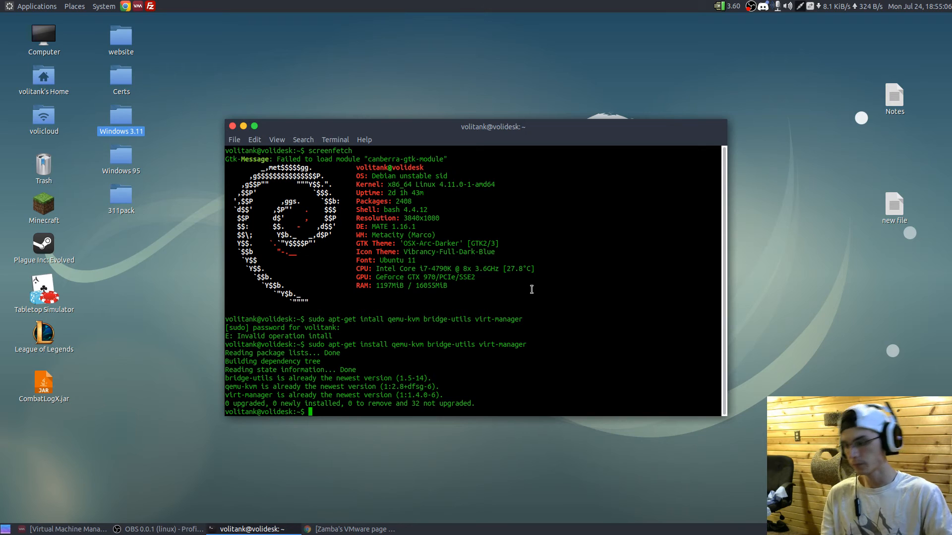
# - Recall the earlier genisoimage -o command that builds 311pack.iso from the desktop's 311pack folder
pyautogui.press('Up')
pyautogui.press('Up')
pyautogui.press('Up')
pyautogui.press('Up')
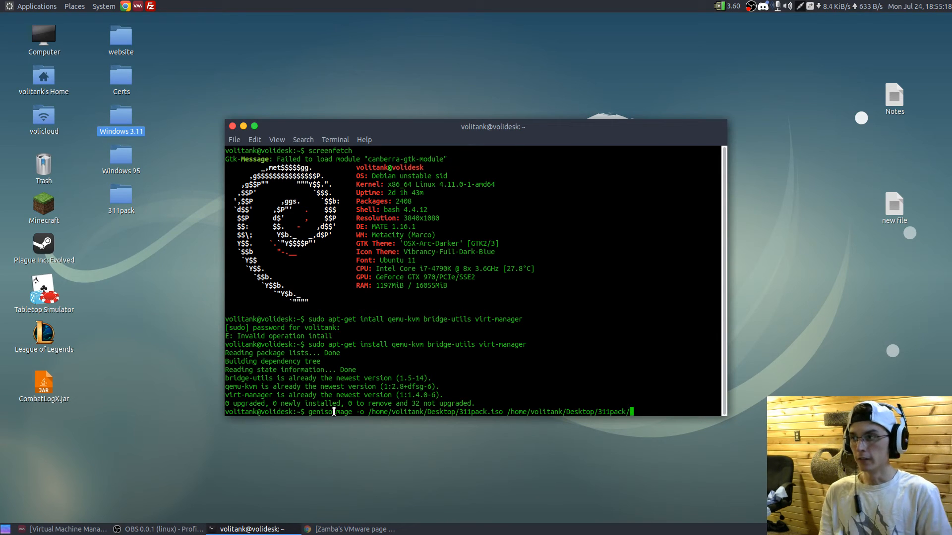
# - Open the 311pack folder on the desktop, look over all its items and close it
pyautogui.click(127, 194)
pyautogui.doubleClick(127, 195)
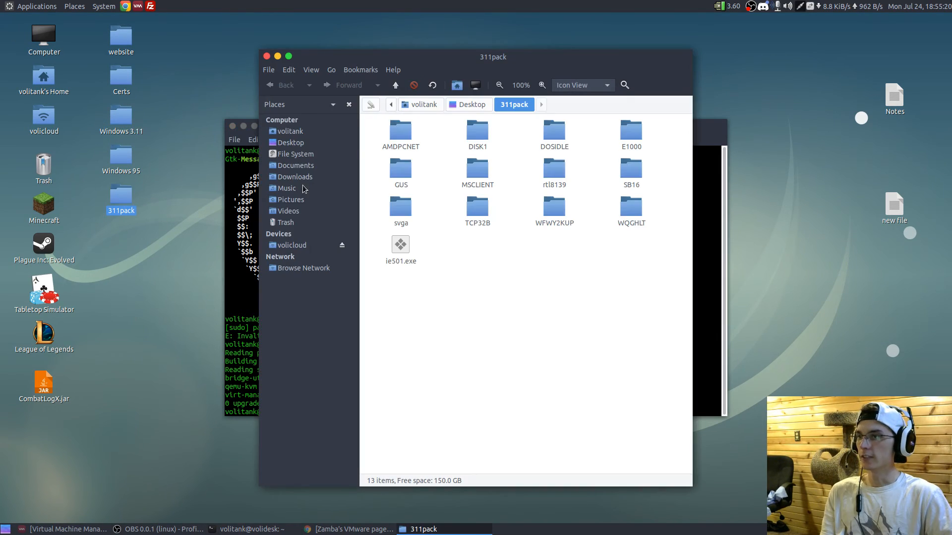
pyautogui.moveTo(667, 284); pyautogui.dragTo(361, 120)
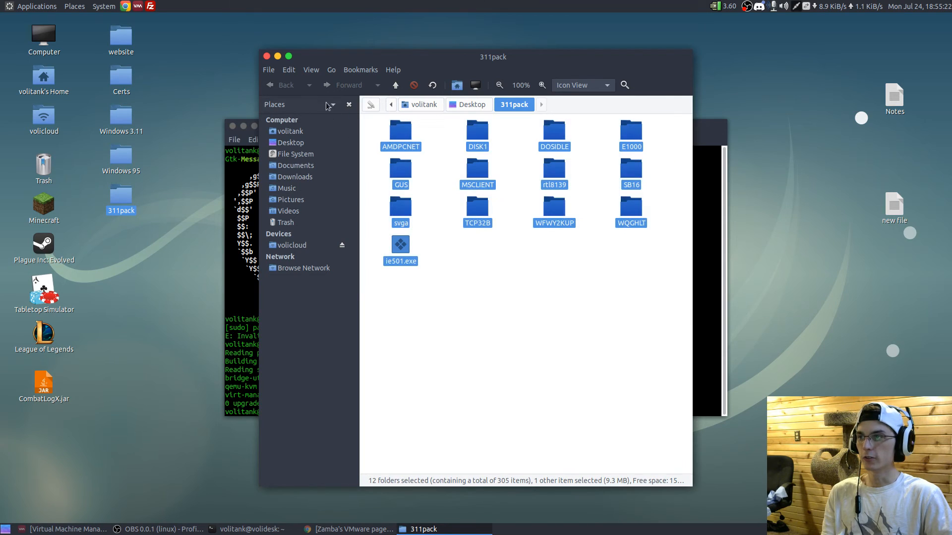
pyautogui.click(267, 56)
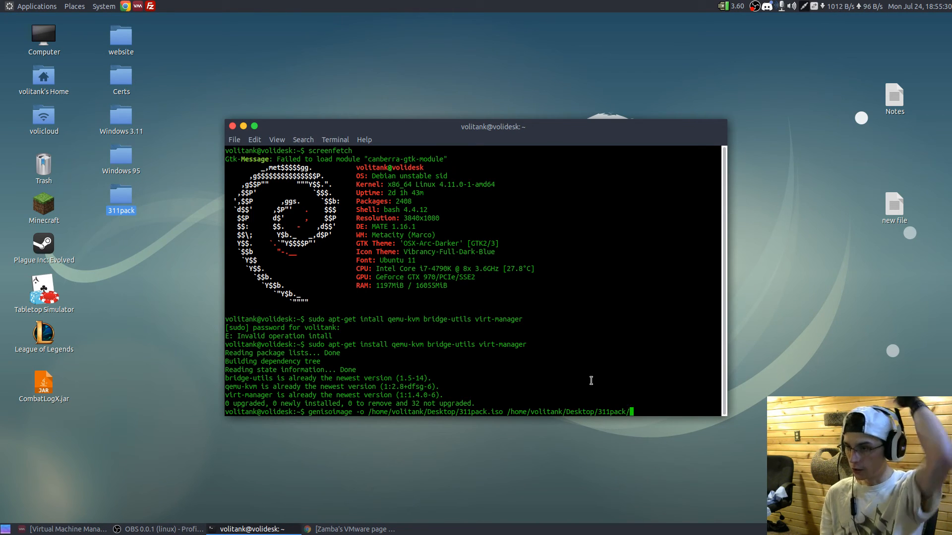
# - Check the output and source paths in the genisoimage command and run it to create 311pack.iso on the desktop
pyautogui.moveTo(360, 412); pyautogui.dragTo(504, 412)
pyautogui.click(379, 412)
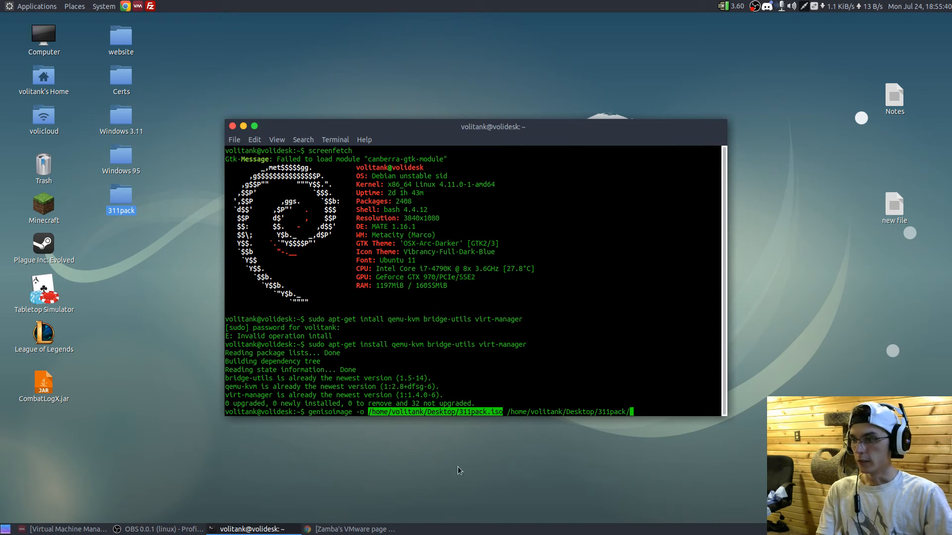
pyautogui.moveTo(509, 410); pyautogui.dragTo(629, 411)
pyautogui.click(623, 400)
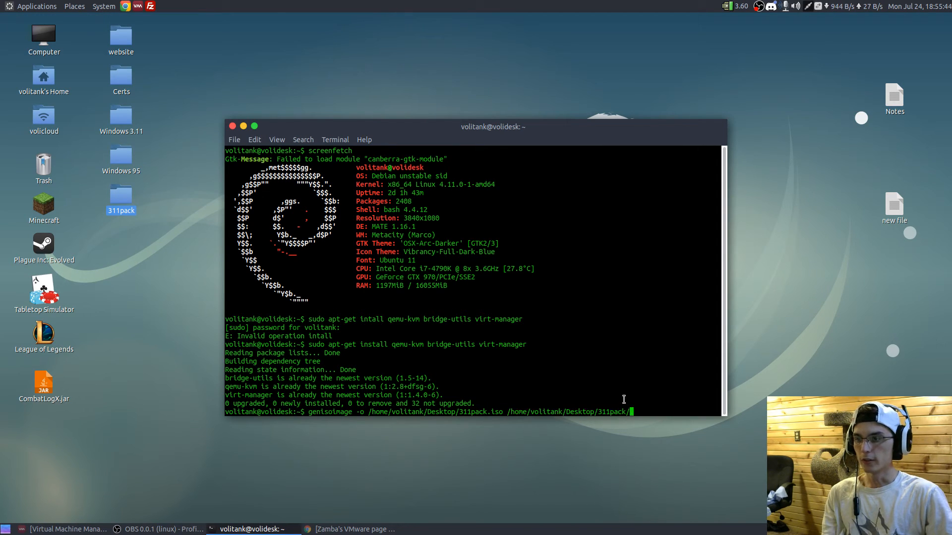
pyautogui.press('Return')
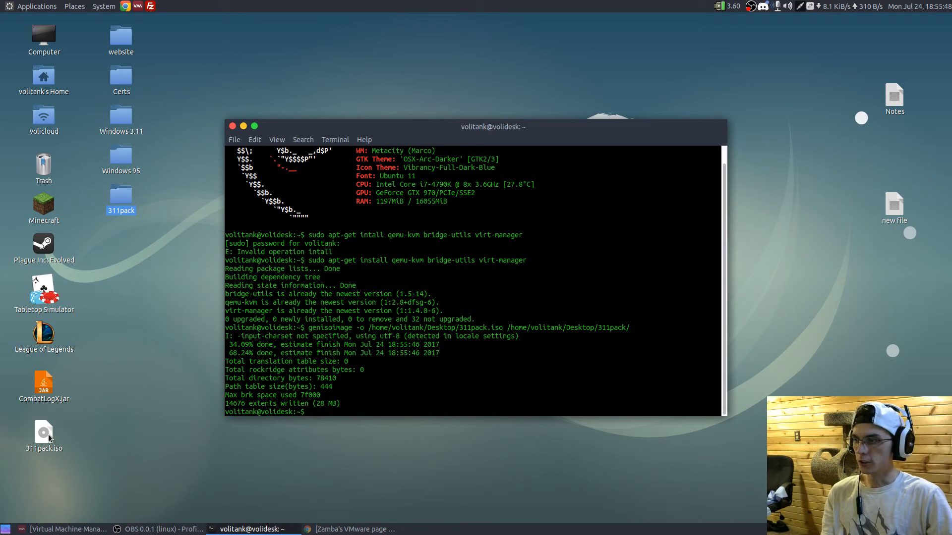
# - Open 311pack.iso from the desktop to check its contents, and close the archive
pyautogui.doubleClick(43, 433)
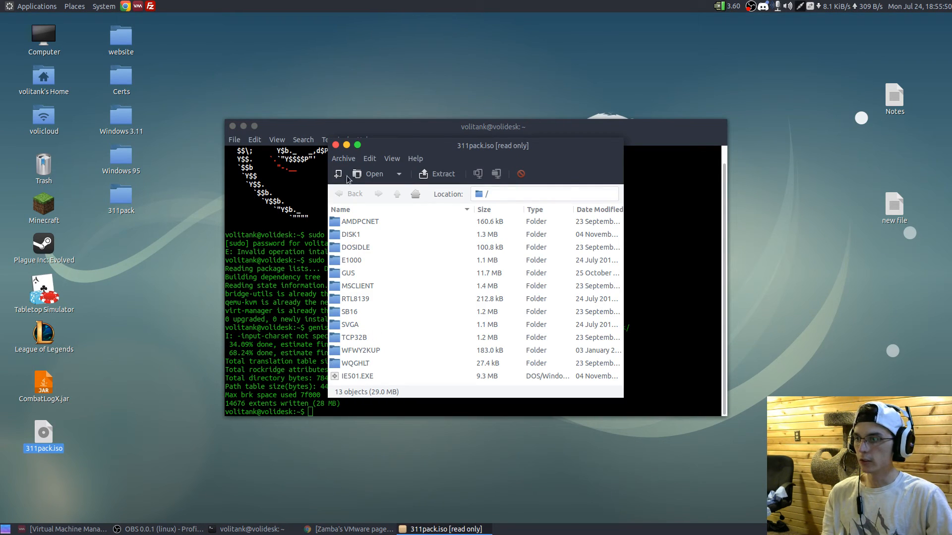
pyautogui.click(334, 144)
# - Move 311pack.iso from the desktop into the Windows 3.11 folder and open that folder
pyautogui.moveTo(43, 434); pyautogui.dragTo(123, 130)
pyautogui.doubleClick(121, 121)
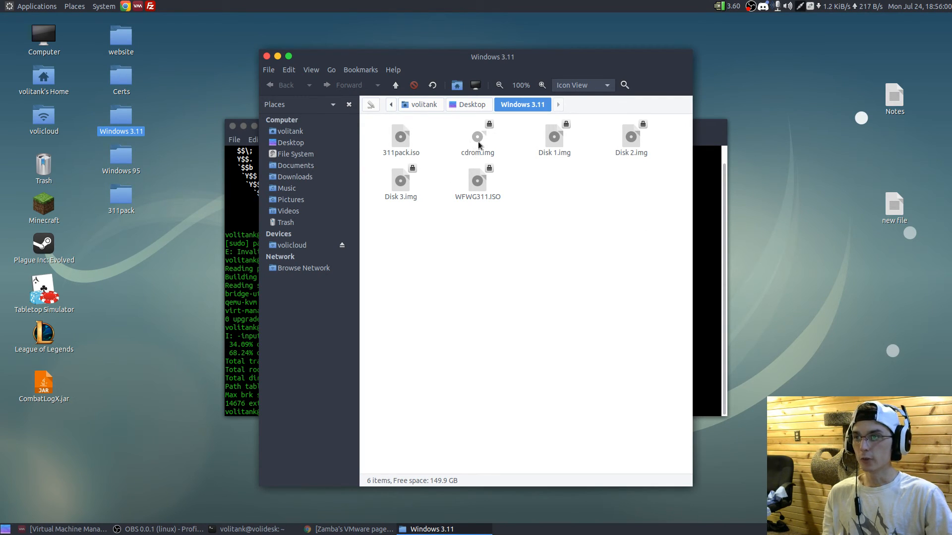
# - Go through the installation images Disk 1.img, Disk 2.img, Disk 3.img and WFWG311.ISO in the Windows 3.11 folder
pyautogui.click(554, 139)
pyautogui.click(631, 138)
pyautogui.click(401, 182)
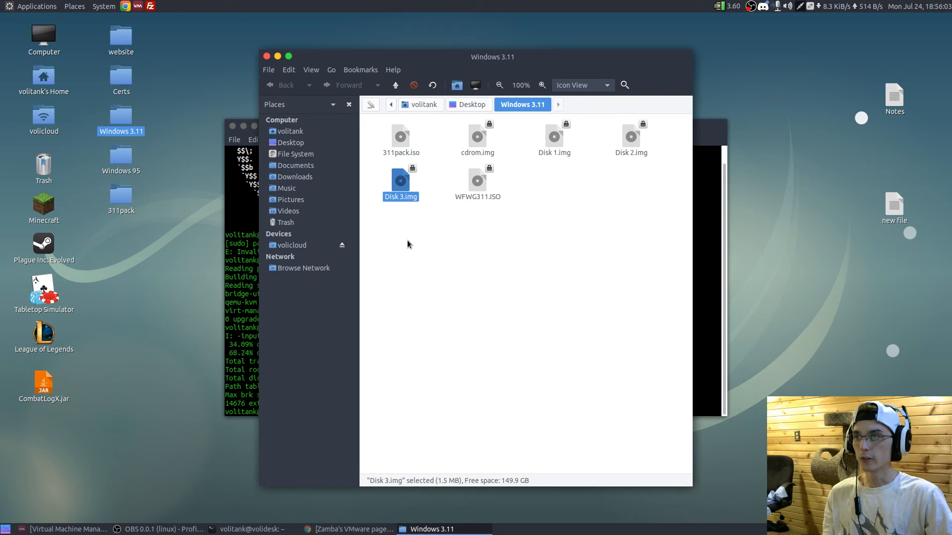
pyautogui.click(476, 185)
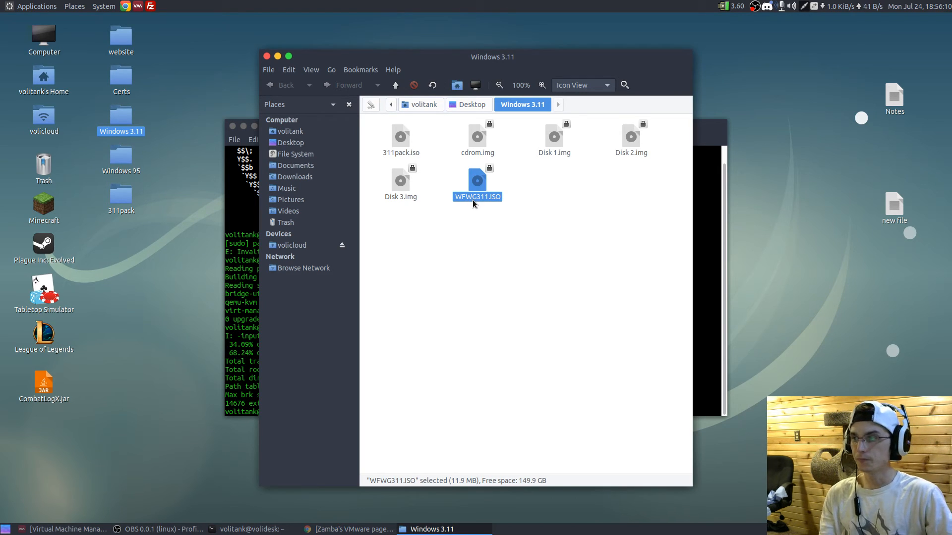
# - Open 311pack.iso and go through its driver and utility folders one by one, from AMDPCNET to RTL8139
pyautogui.doubleClick(400, 141)
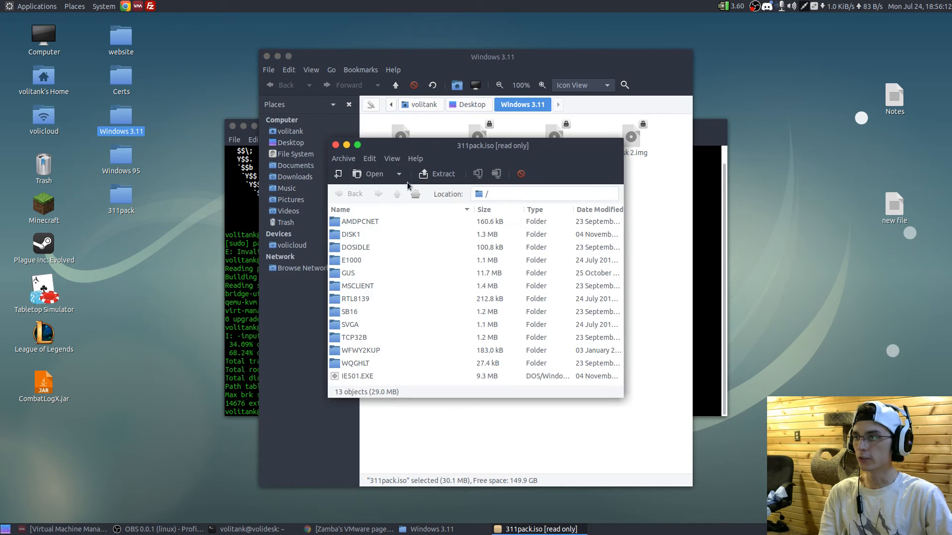
pyautogui.click(356, 221)
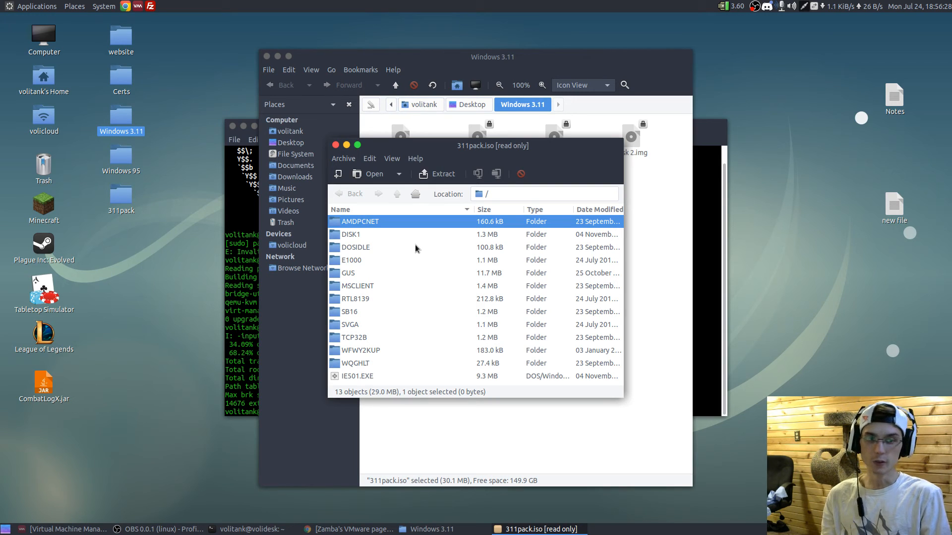
pyautogui.press('Down')
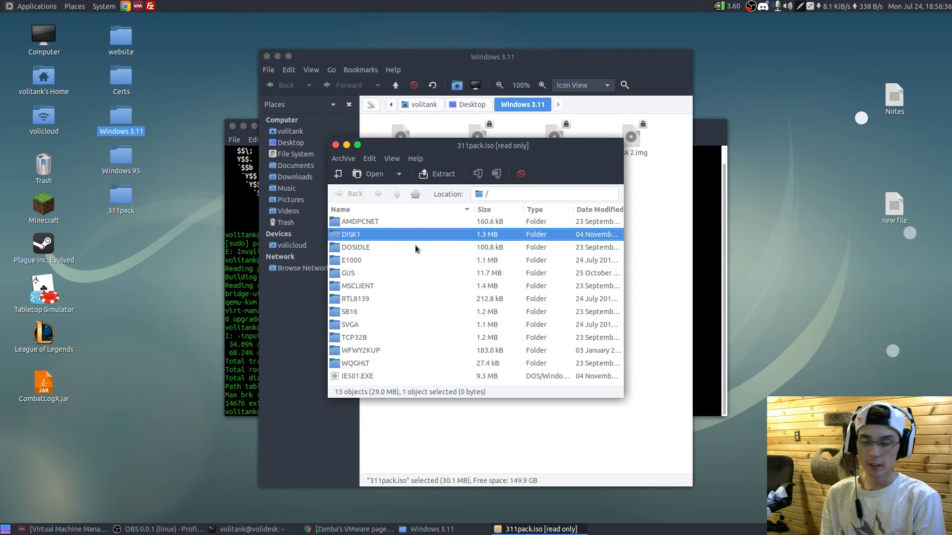
pyautogui.press('Down')
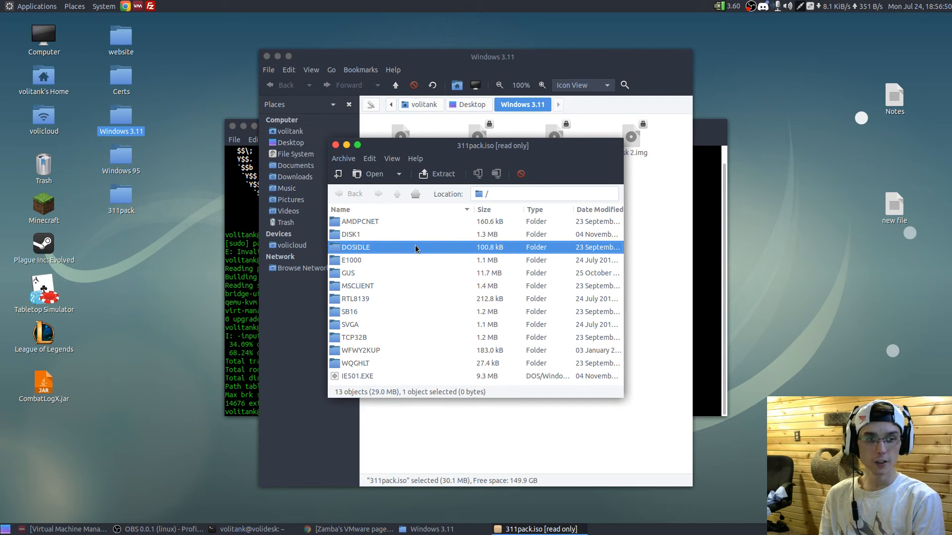
pyautogui.press('Down')
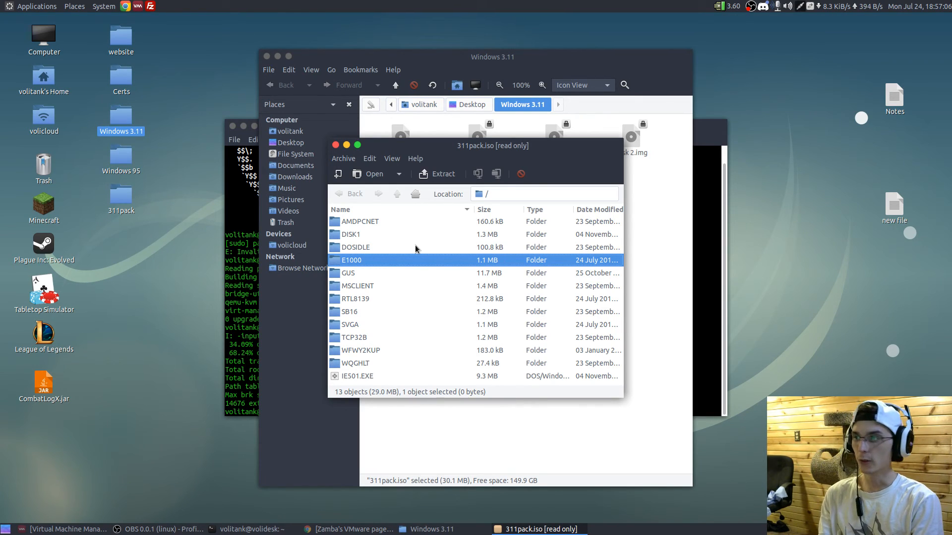
pyautogui.press('Down')
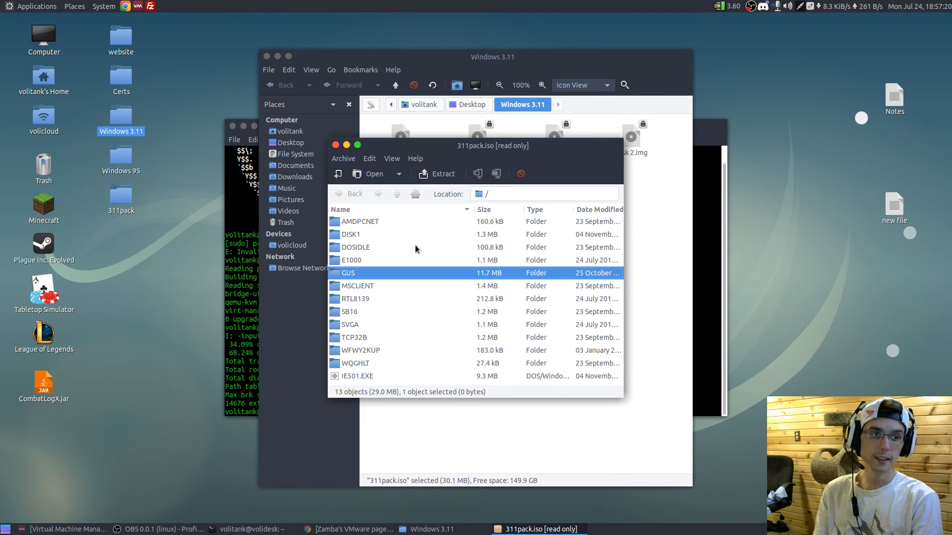
pyautogui.press('Down')
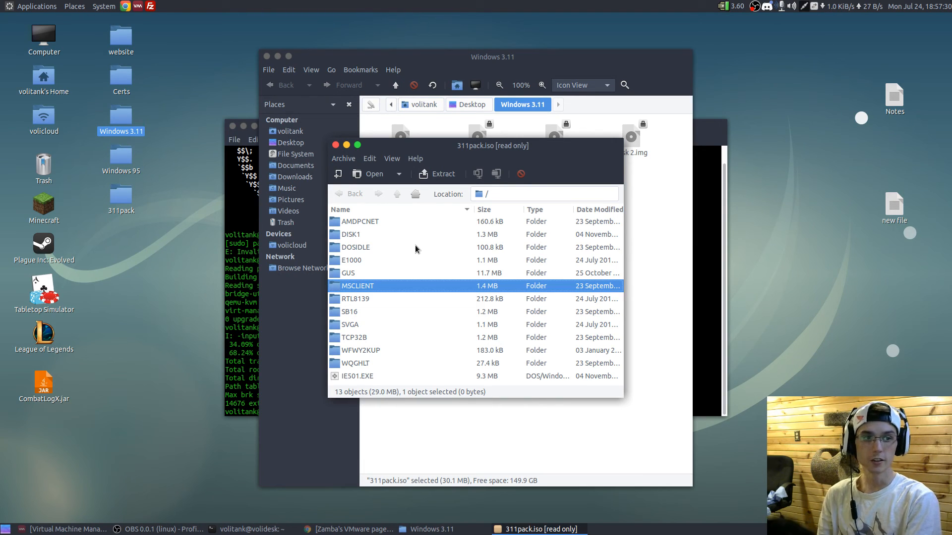
pyautogui.press('Down')
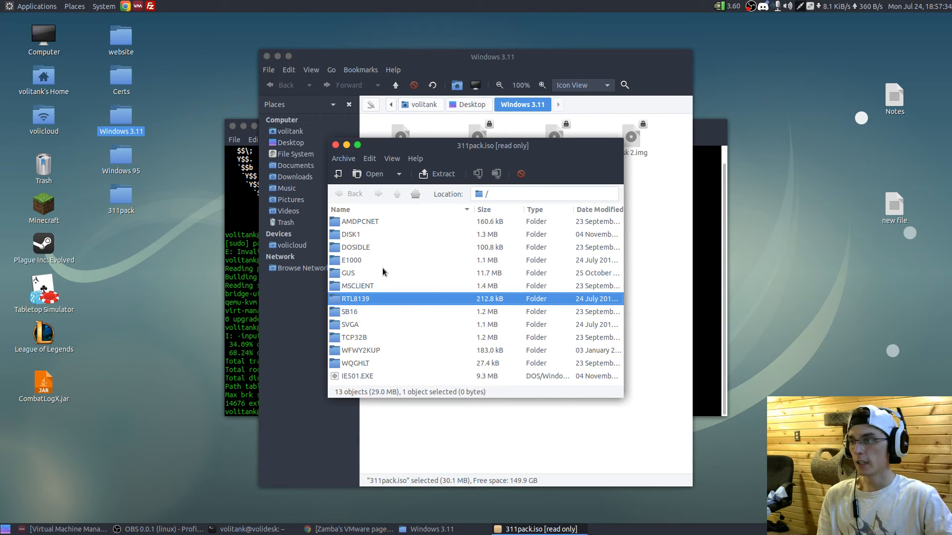
# - Look at the WIN_8139 and DOS_8139 subfolders inside the RTL8139 folder, and return to the archive's root
pyautogui.doubleClick(364, 300)
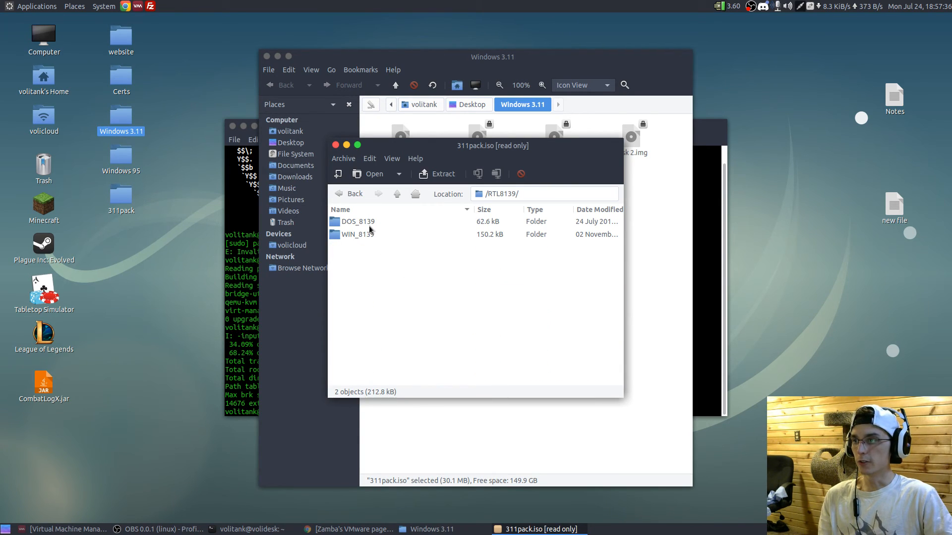
pyautogui.click(359, 236)
pyautogui.click(355, 221)
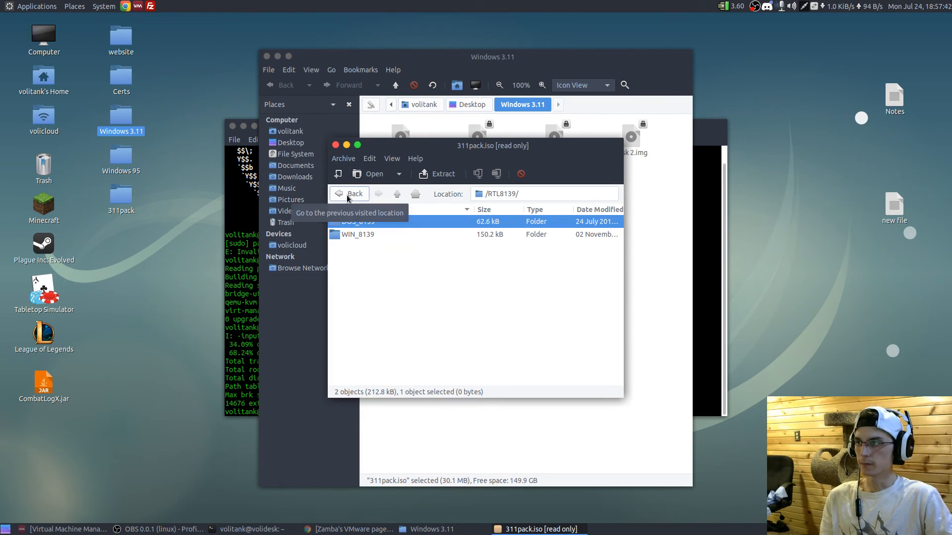
pyautogui.click(417, 194)
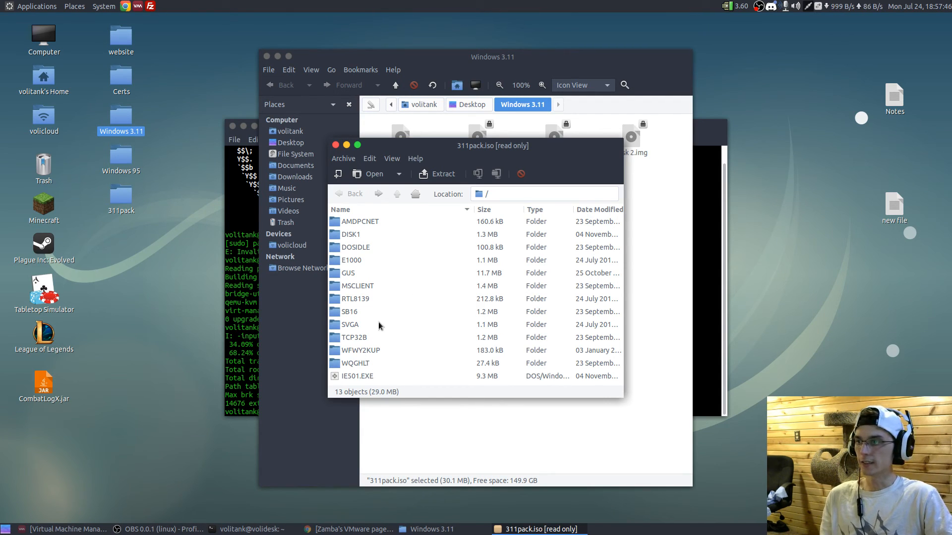
# - Look at the contents of the SB16 folder in 311pack.iso and return to the archive's root
pyautogui.doubleClick(367, 311)
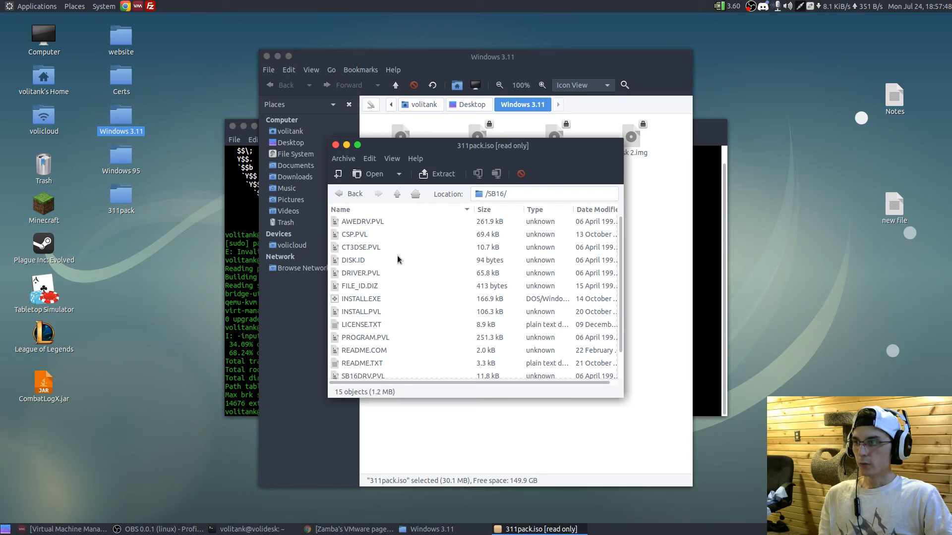
pyautogui.click(350, 193)
pyautogui.click(342, 314)
# - Look through the SVGA folder's driver files, including SVGA256.DRV, and return to the archive's root
pyautogui.click(366, 324)
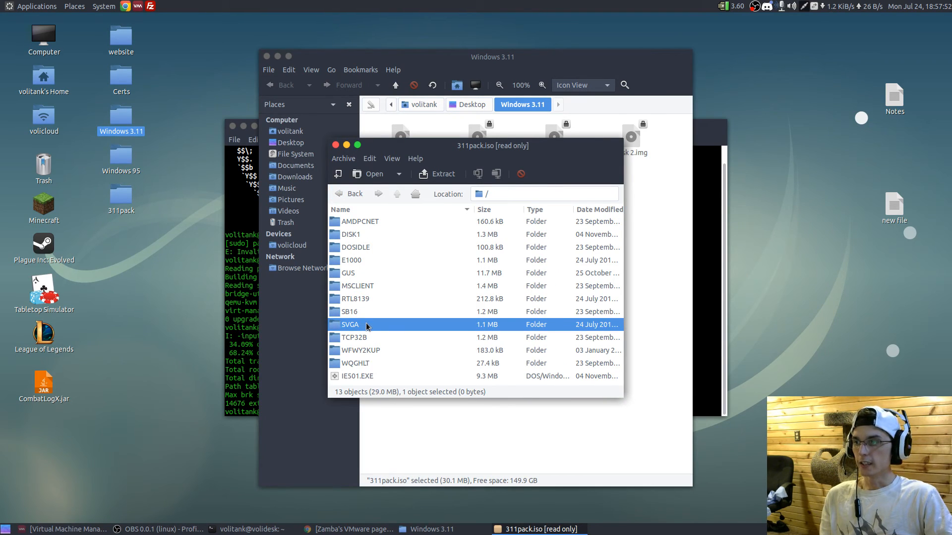
pyautogui.doubleClick(366, 324)
pyautogui.scroll(-3, 476, 246)
pyautogui.scroll(-3, 476, 248)
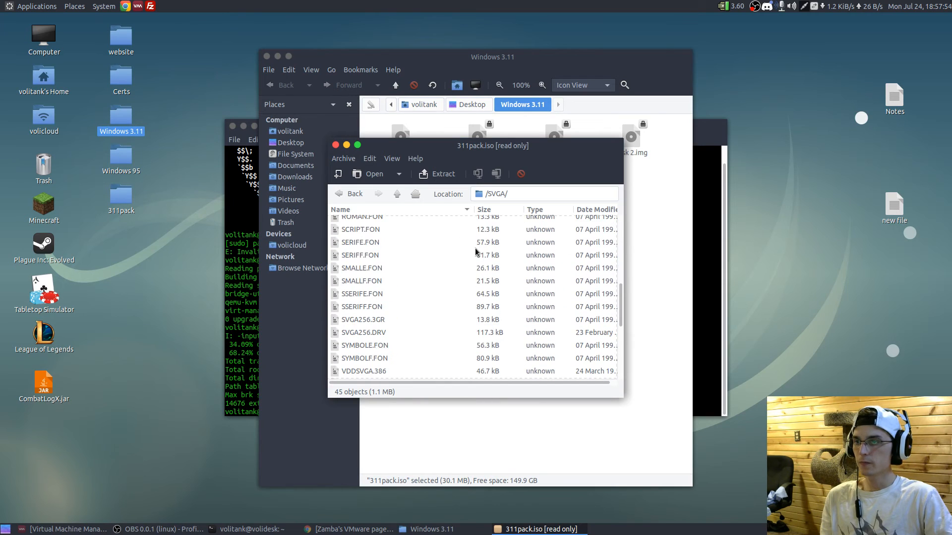
pyautogui.scroll(5, 469, 254)
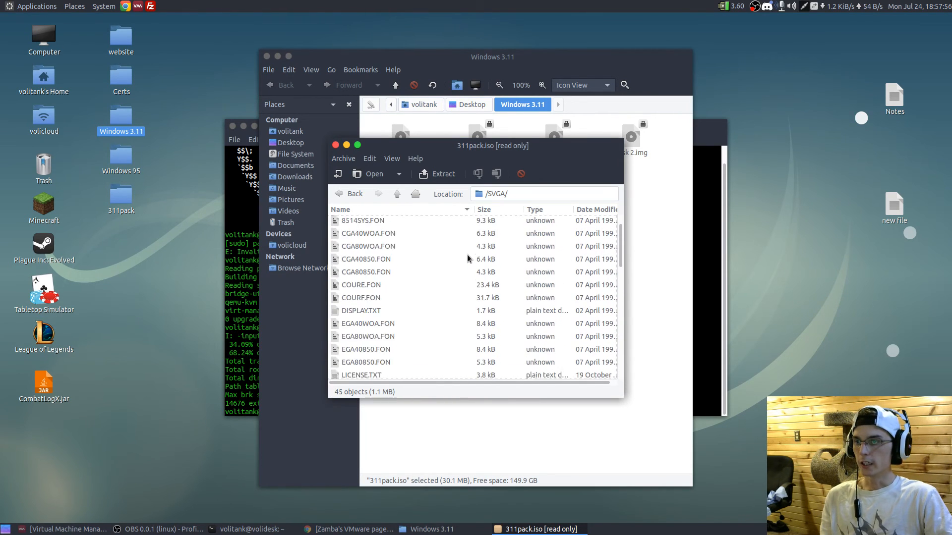
pyautogui.scroll(-10, 471, 246)
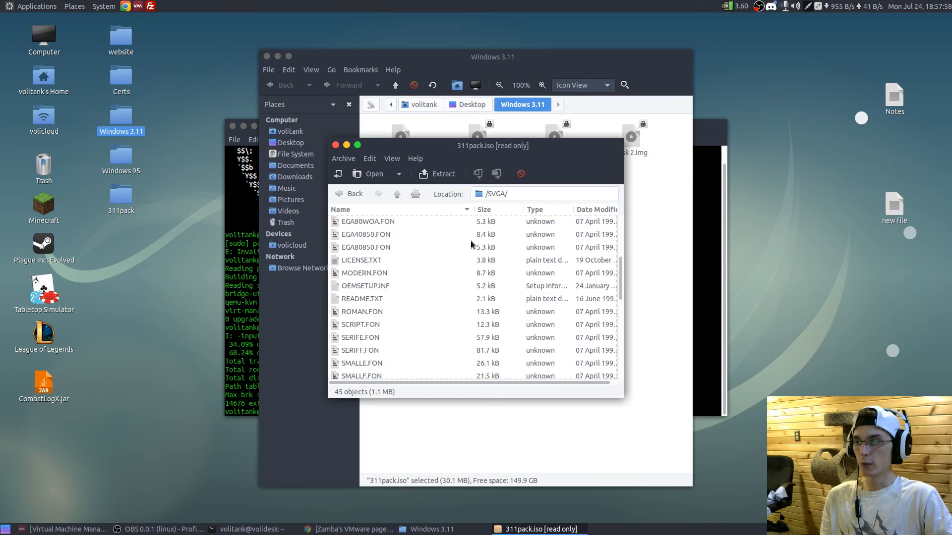
pyautogui.scroll(-5, 469, 242)
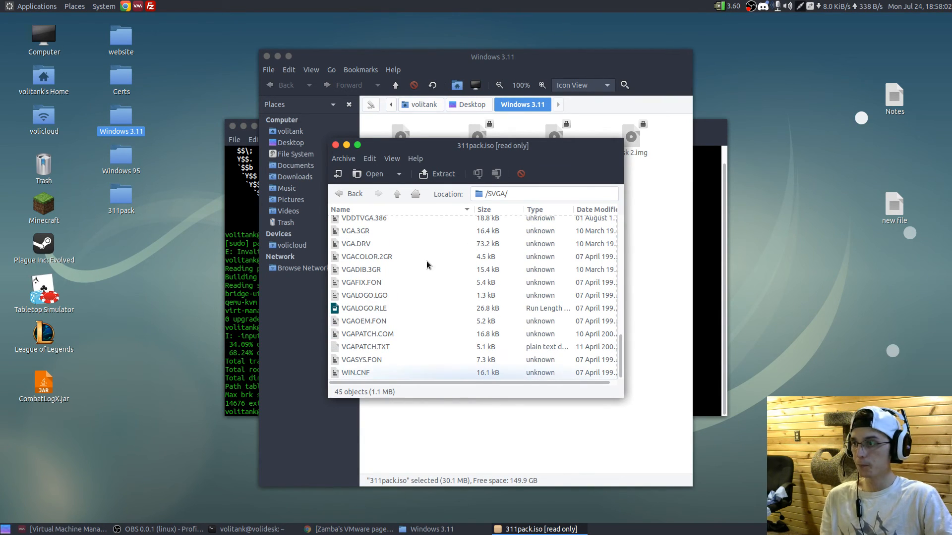
pyautogui.scroll(3, 373, 337)
pyautogui.scroll(10, 372, 337)
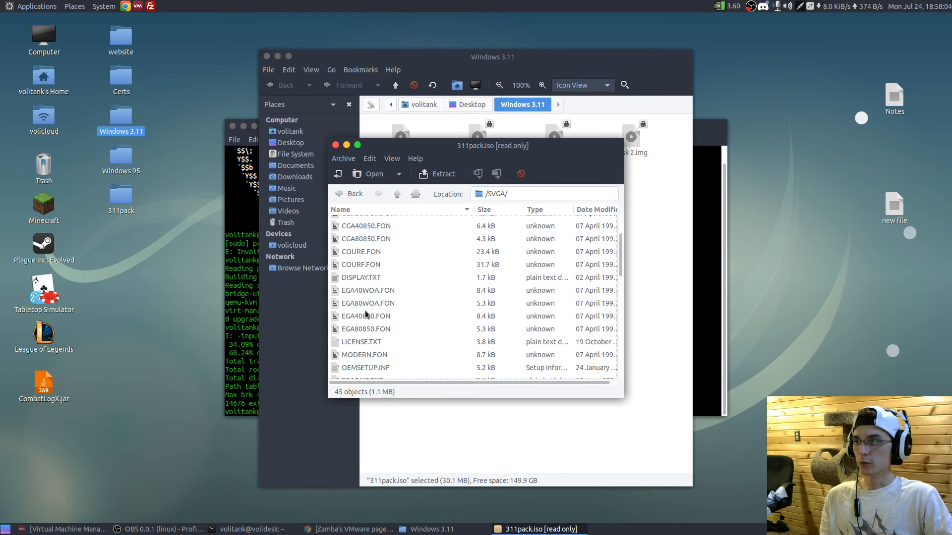
pyautogui.scroll(-10, 383, 258)
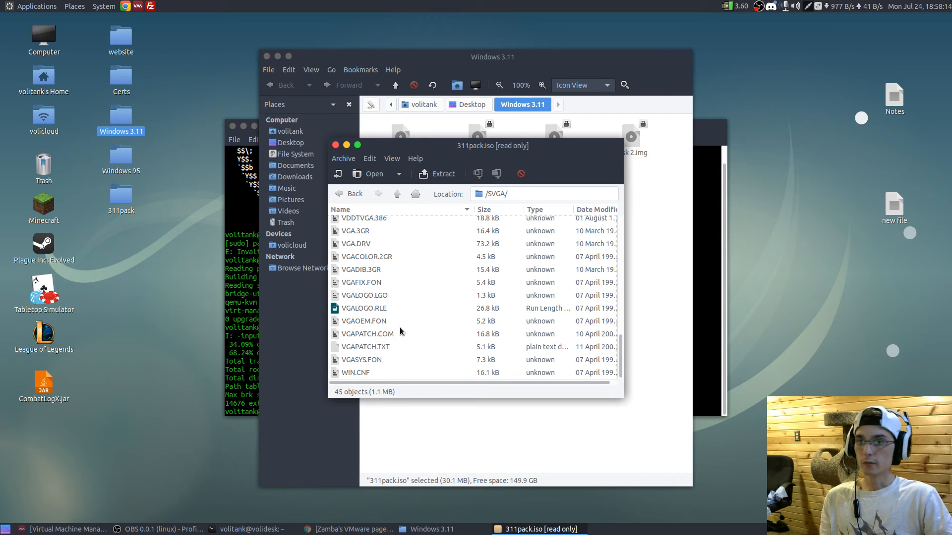
pyautogui.scroll(6, 401, 276)
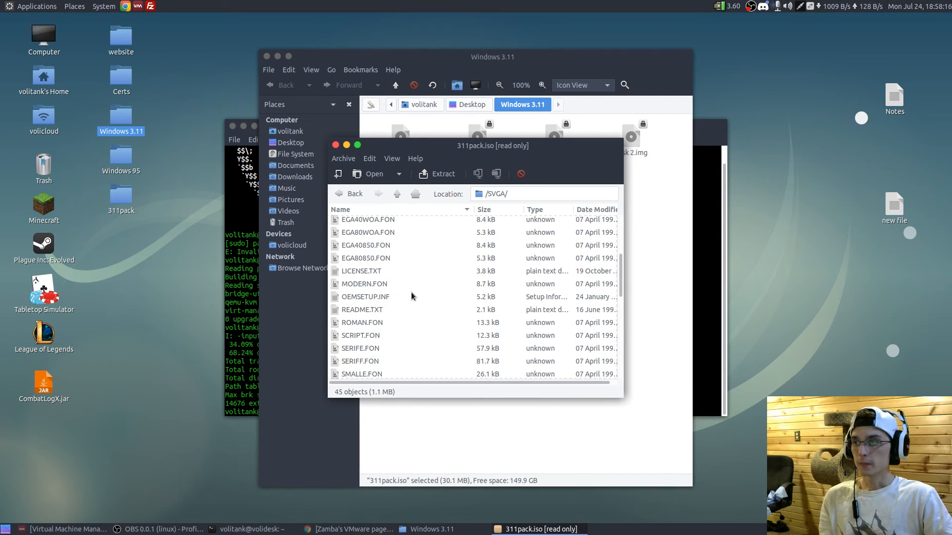
pyautogui.scroll(-4, 411, 291)
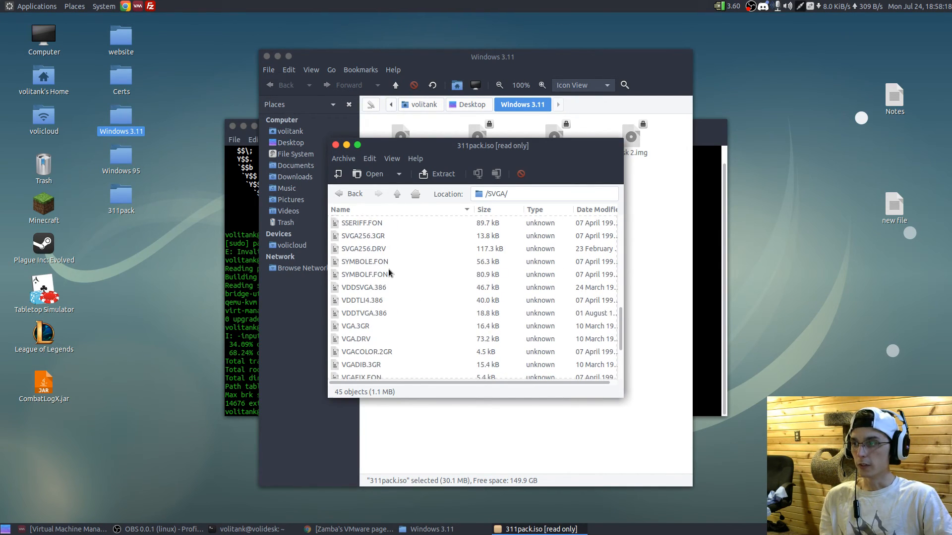
pyautogui.click(352, 249)
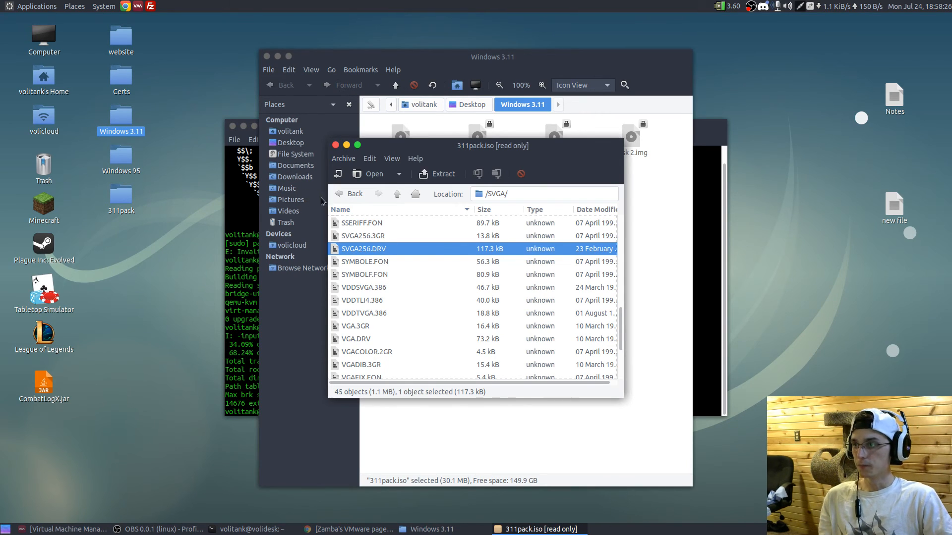
pyautogui.click(347, 194)
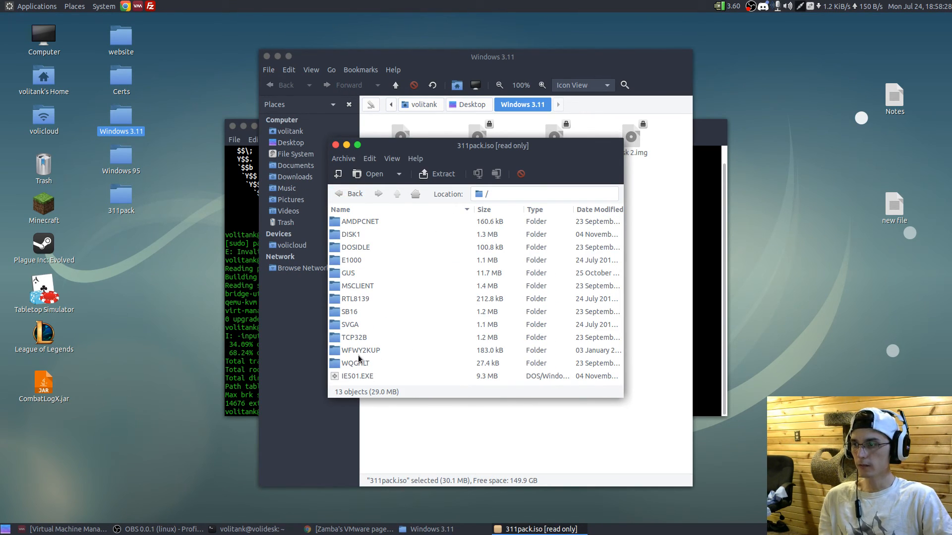
# - Go through the remaining archive entries TCP32B, WFWY2KUP, WQGHLT and IES01.EXE one by one
pyautogui.click(352, 342)
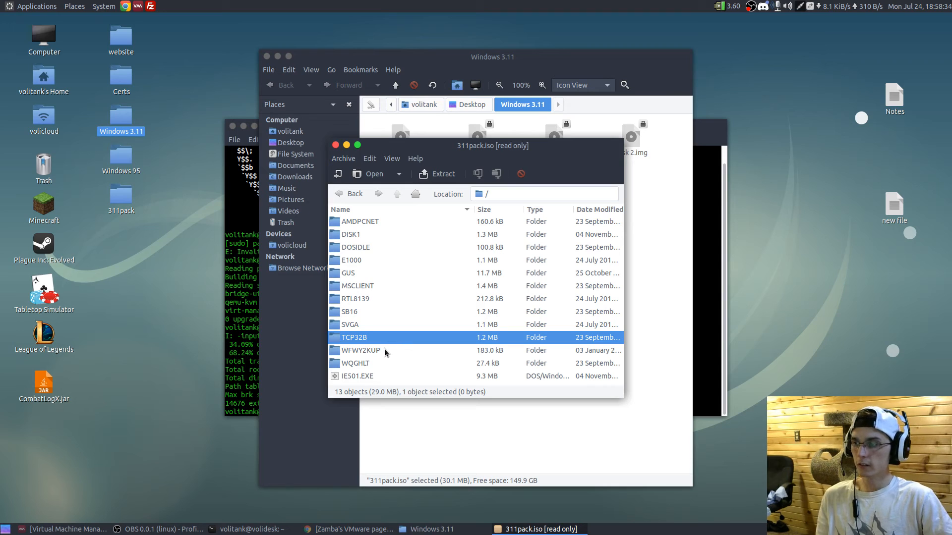
pyautogui.click(385, 350)
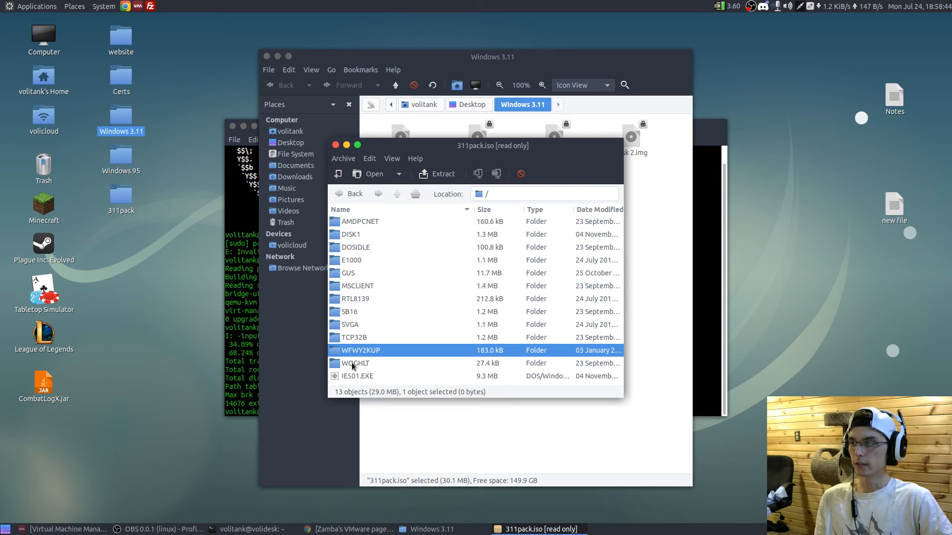
pyautogui.click(352, 364)
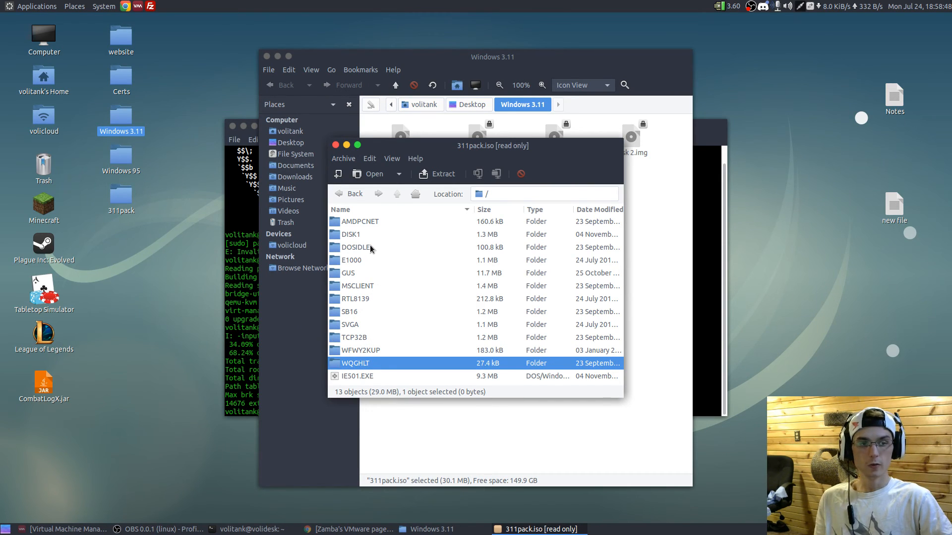
pyautogui.click(361, 378)
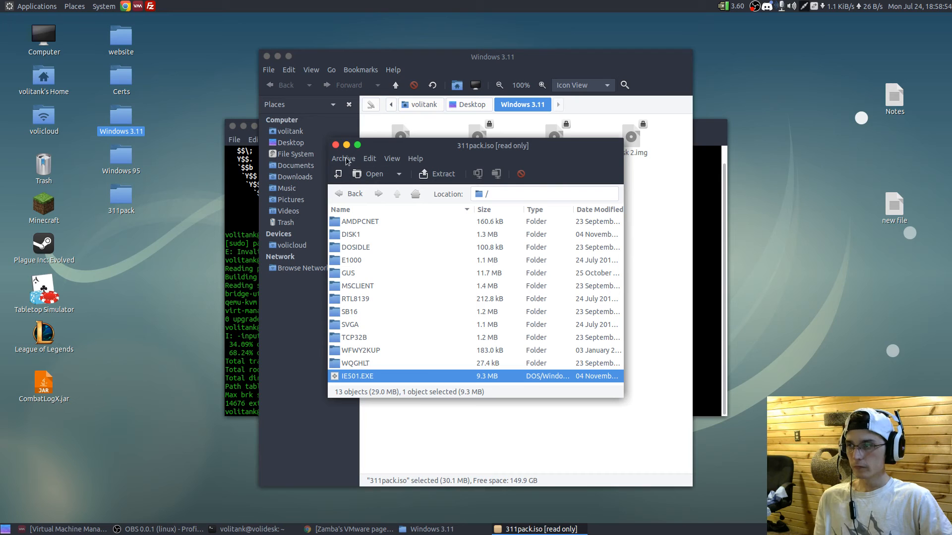
# - Close the 311pack.iso archive, the Windows 3.11 folder and the terminal, and switch to Virtual Machine Manager
pyautogui.click(336, 146)
pyautogui.moveTo(621, 258); pyautogui.dragTo(364, 125)
pyautogui.click(605, 321)
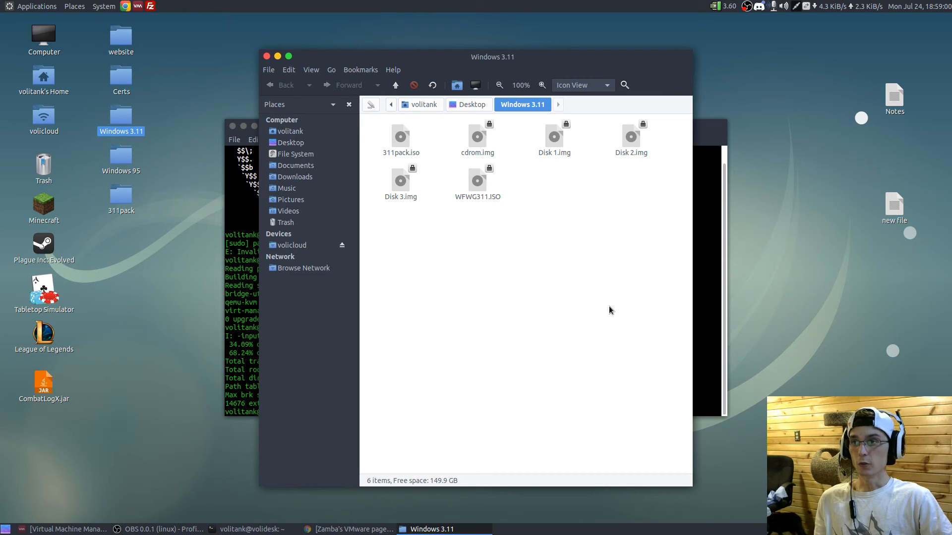
pyautogui.click(266, 56)
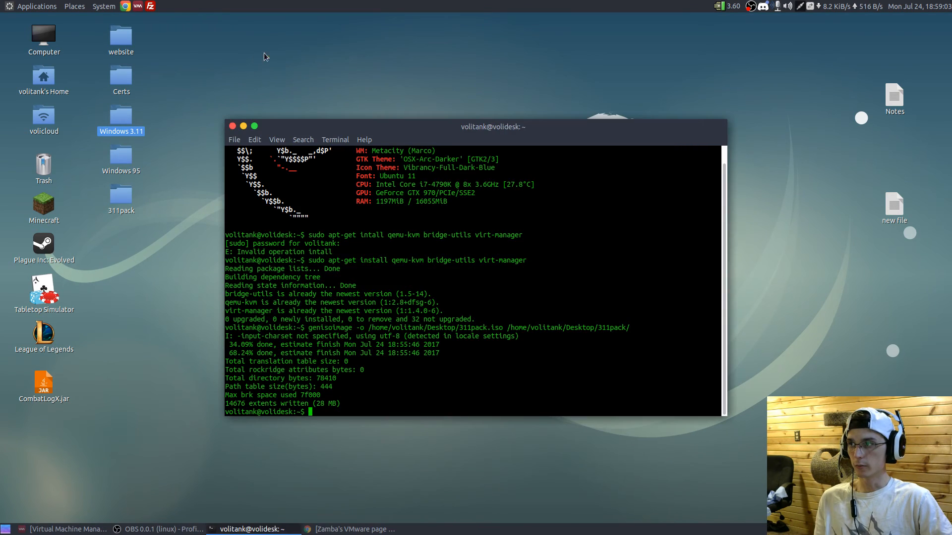
pyautogui.click(233, 126)
pyautogui.click(101, 530)
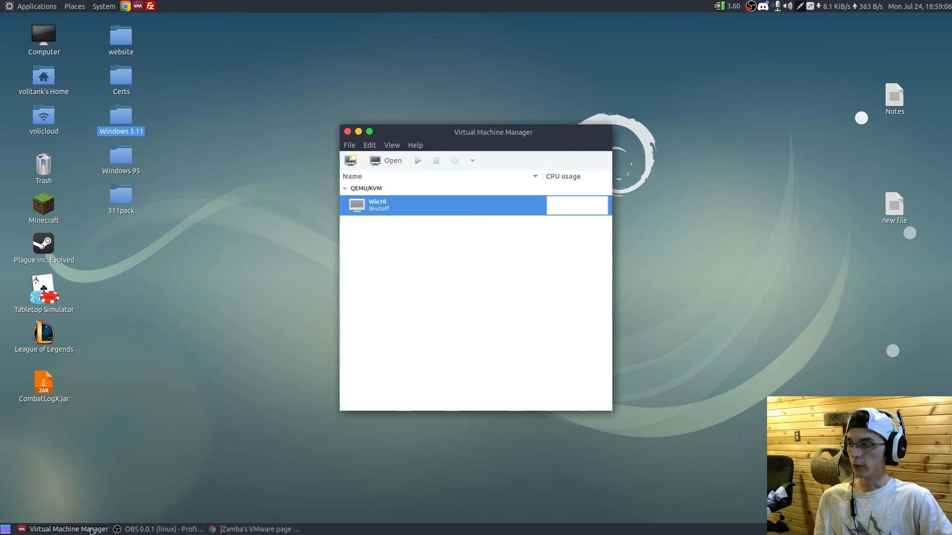
# - Start creating a new virtual machine from local install media with the x86_64 architecture
pyautogui.click(350, 160)
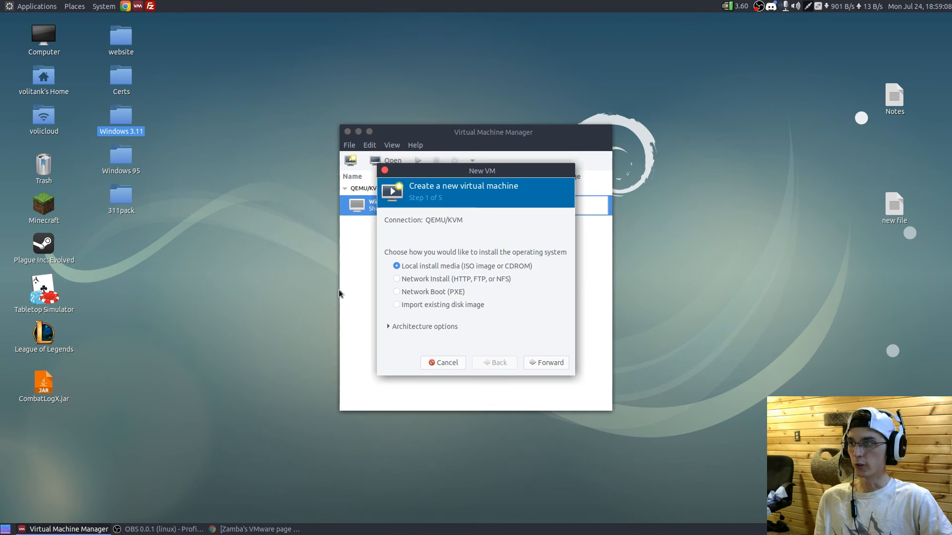
pyautogui.click(429, 326)
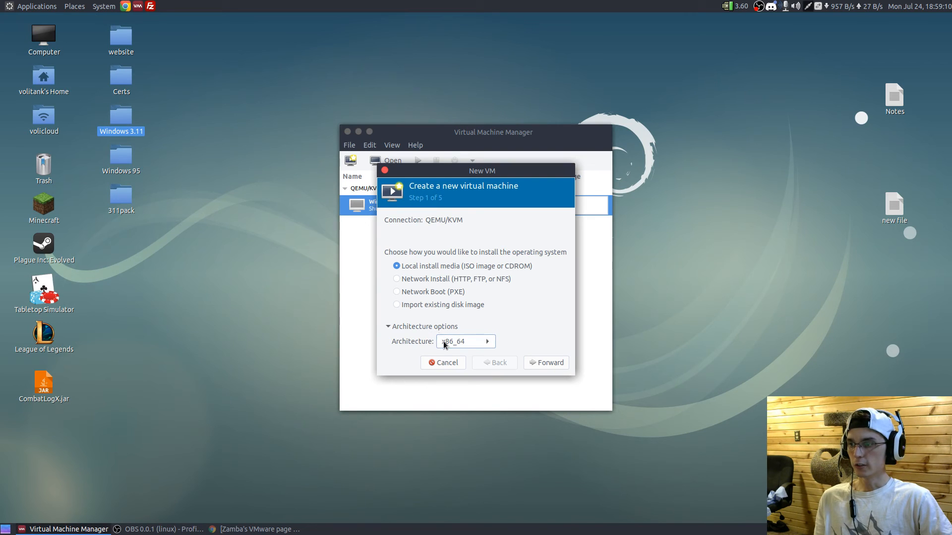
pyautogui.click(550, 362)
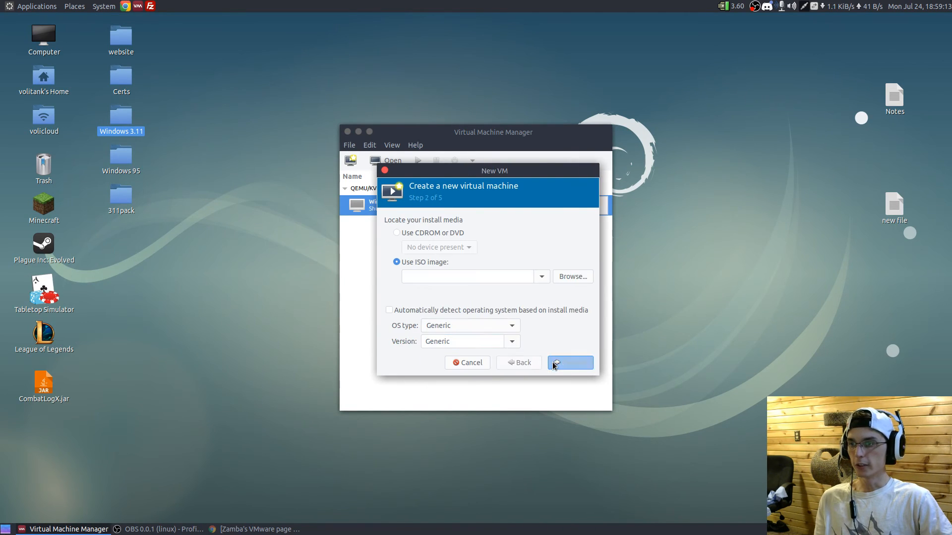
# - Try to delete the old Win3.11.qcow2 volume from the 3.11 storage pool and refresh the volume list
pyautogui.click(583, 281)
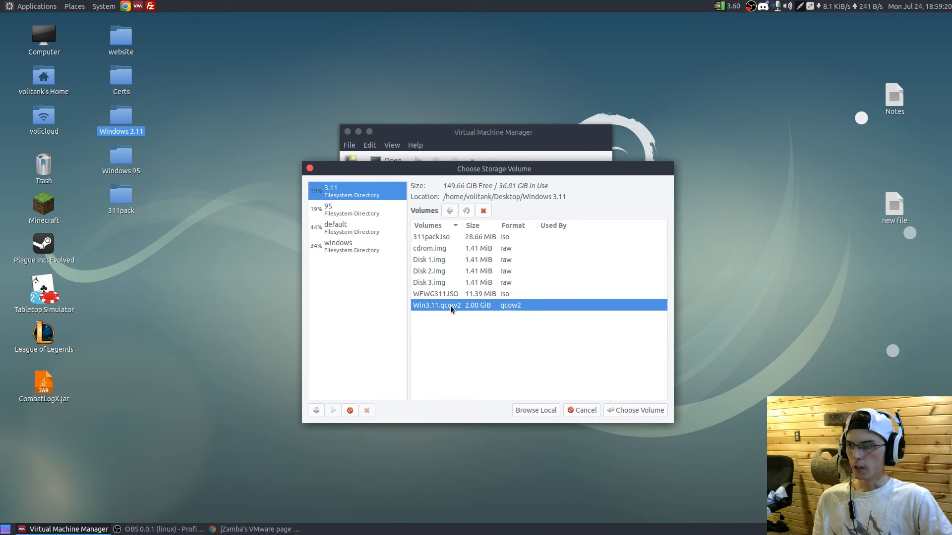
pyautogui.click(483, 211)
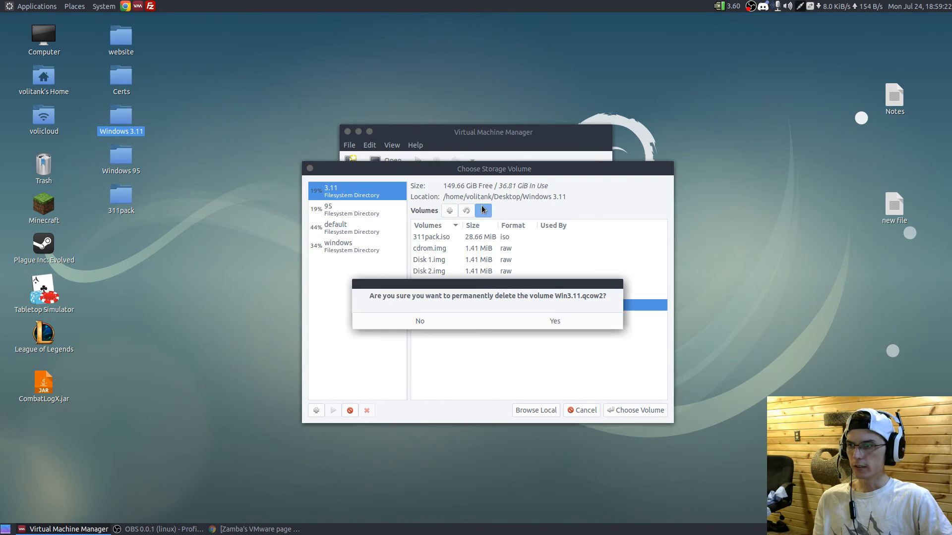
pyautogui.click(528, 321)
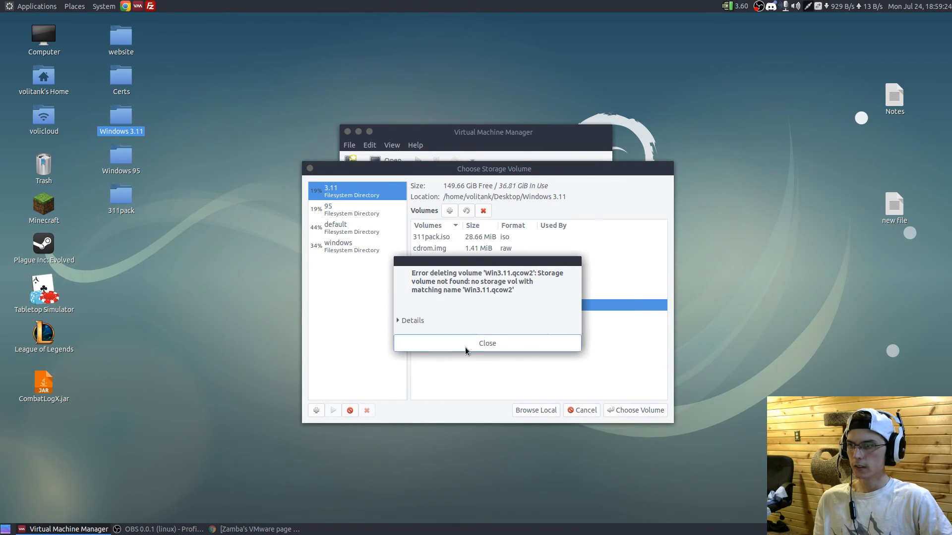
pyautogui.click(465, 347)
pyautogui.click(469, 212)
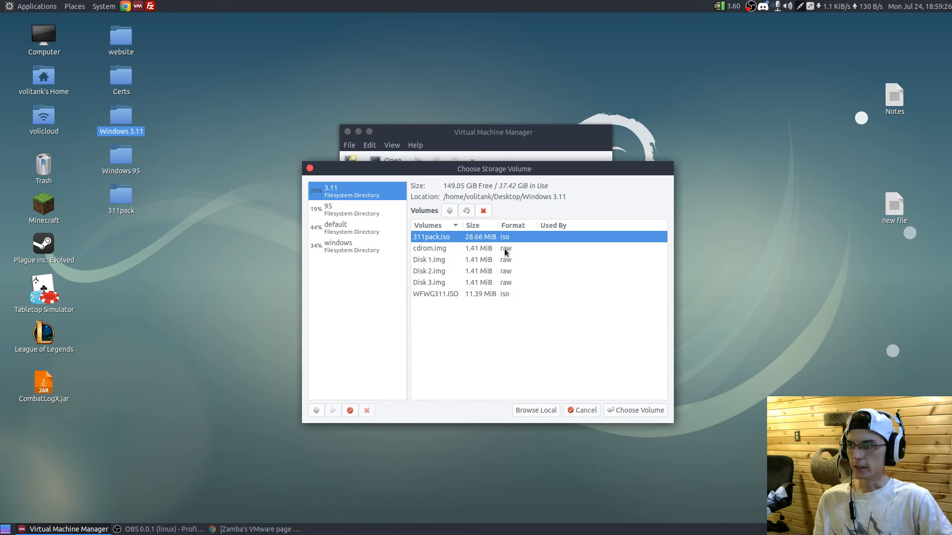
# - Choose 311pack.iso from the 3.11 pool as the virtual machine's ISO install image
pyautogui.click(456, 252)
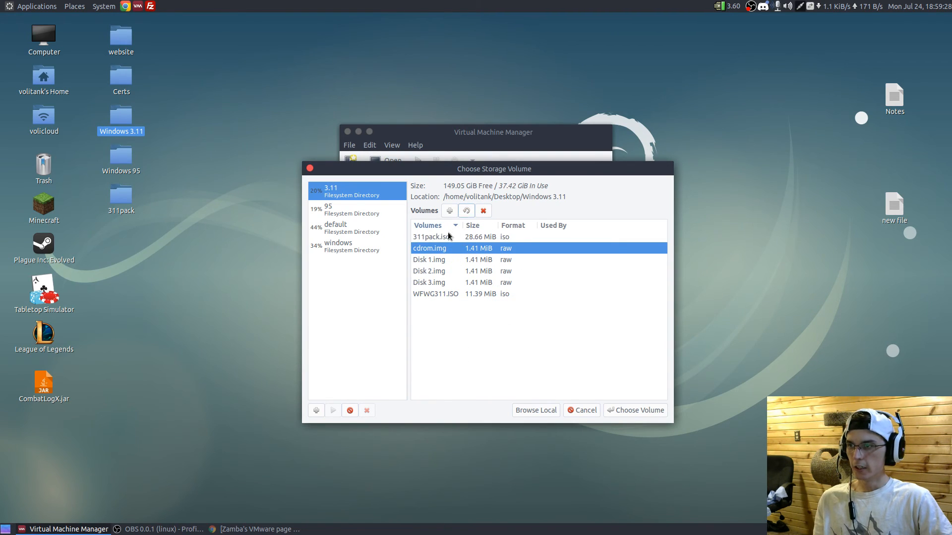
pyautogui.click(450, 236)
pyautogui.click(646, 409)
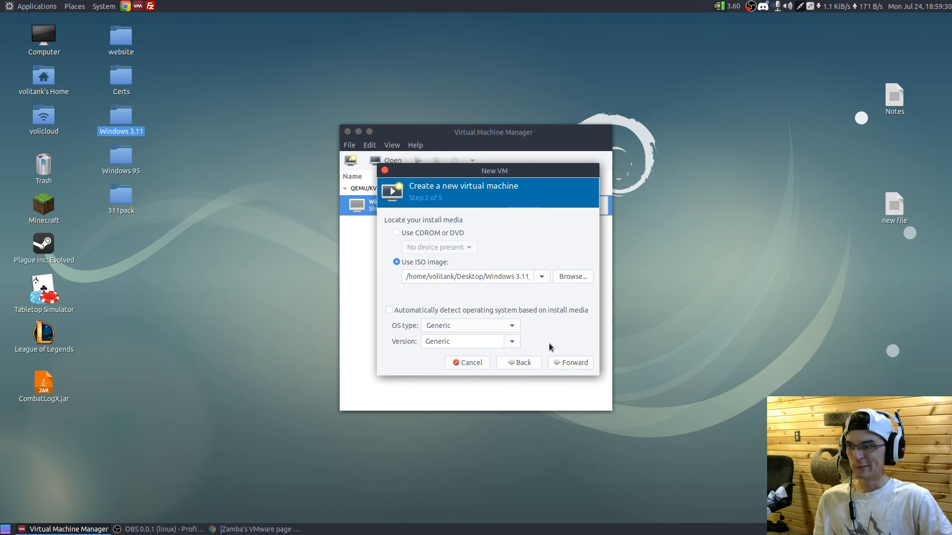
# - Accept the install media, set the virtual machine's memory to 64 MiB and continue to the storage settings
pyautogui.click(570, 362)
pyautogui.doubleClick(455, 235)
pyautogui.press('BackSpace')
pyautogui.write('64')
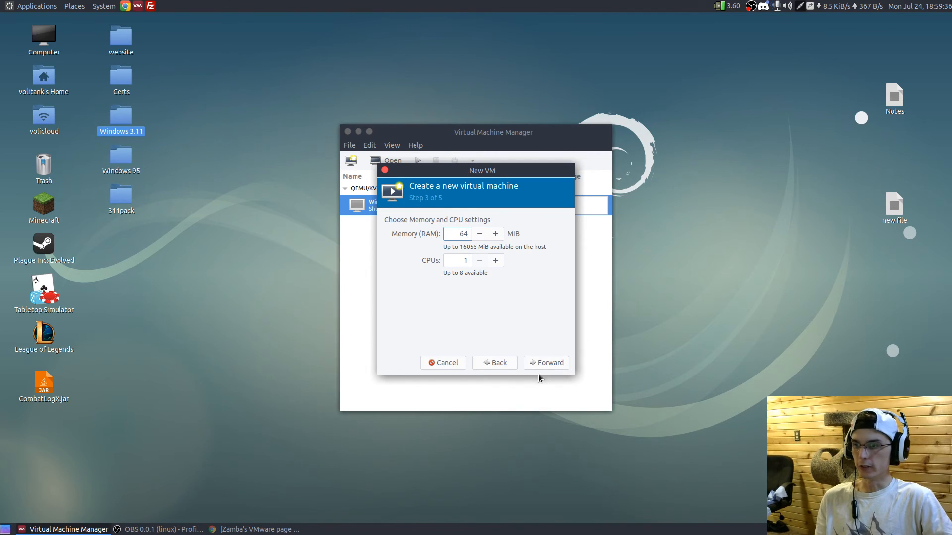
pyautogui.click(550, 364)
# - Choose custom storage and begin a new volume named Win3.11.qcow2 in the 3.11 pool
pyautogui.click(405, 273)
pyautogui.click(406, 288)
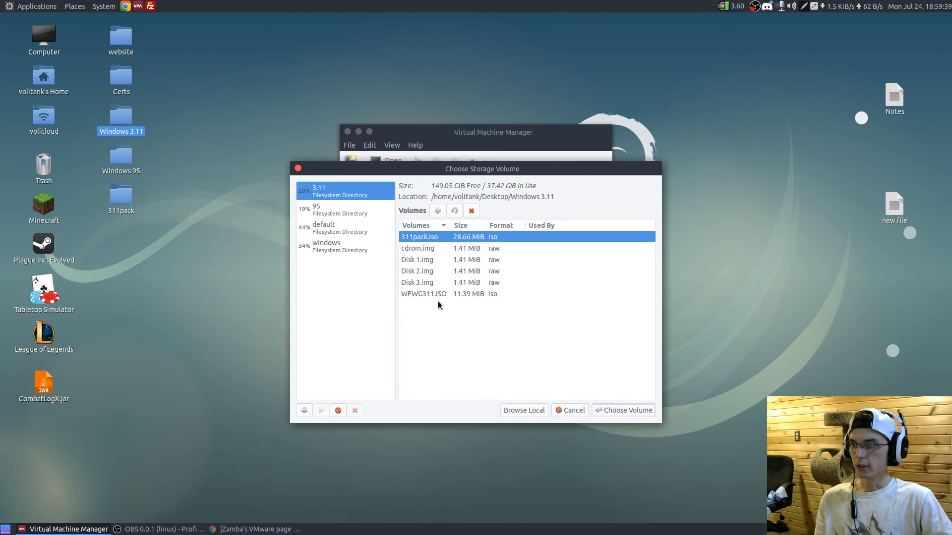
pyautogui.click(437, 210)
pyautogui.press('Home')
pyautogui.press('Delete')
pyautogui.press('Delete')
pyautogui.press('Delete')
pyautogui.press('Delete')
pyautogui.press('Delete')
pyautogui.press('Delete')
pyautogui.press('Delete')
pyautogui.write('Win3.1')
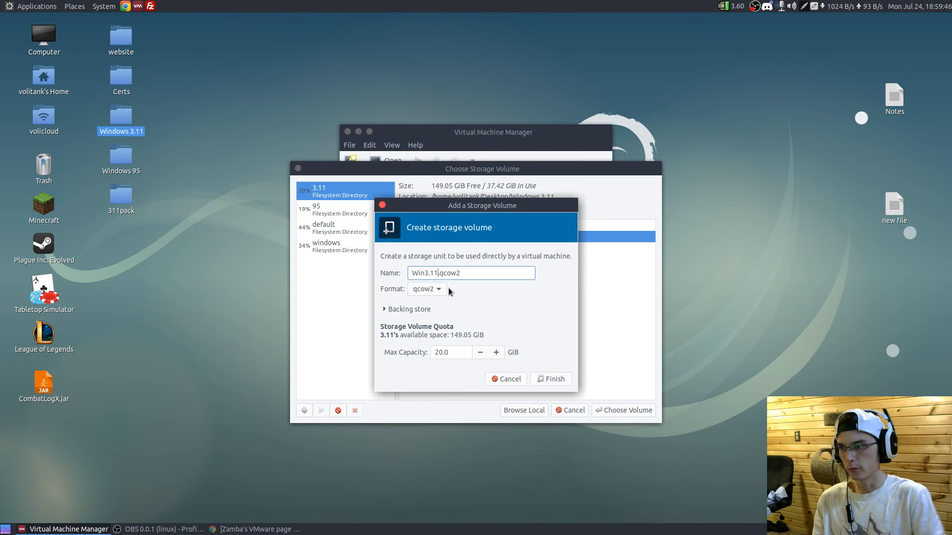
# - Set the new volume's maximum capacity to 2.0 GiB and review the format options, keeping qcow2
pyautogui.doubleClick(454, 351)
pyautogui.write('2.0')
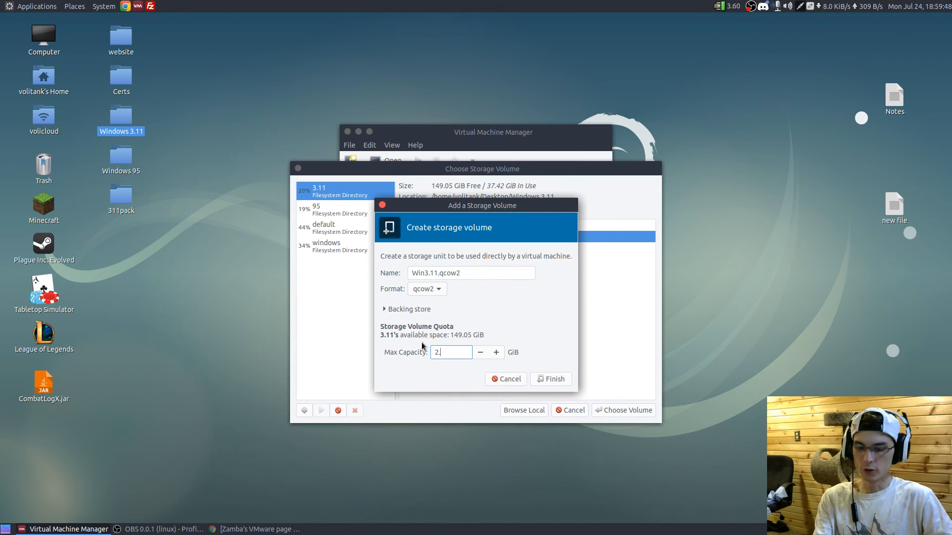
pyautogui.click(430, 290)
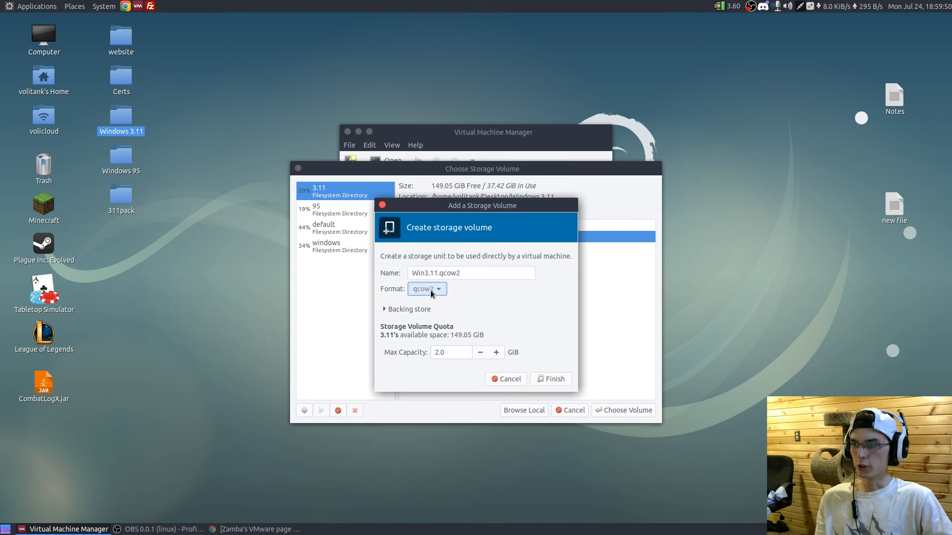
pyautogui.click(433, 290)
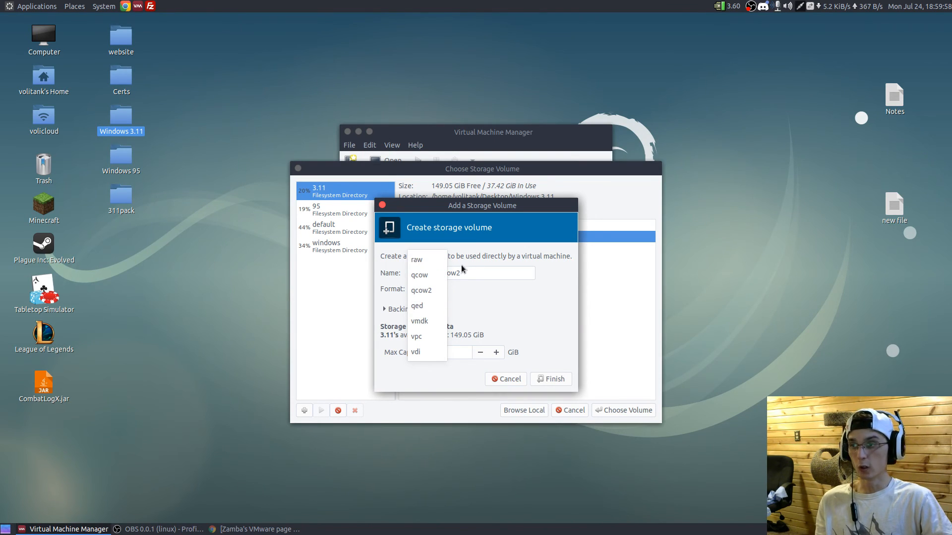
pyautogui.click(486, 281)
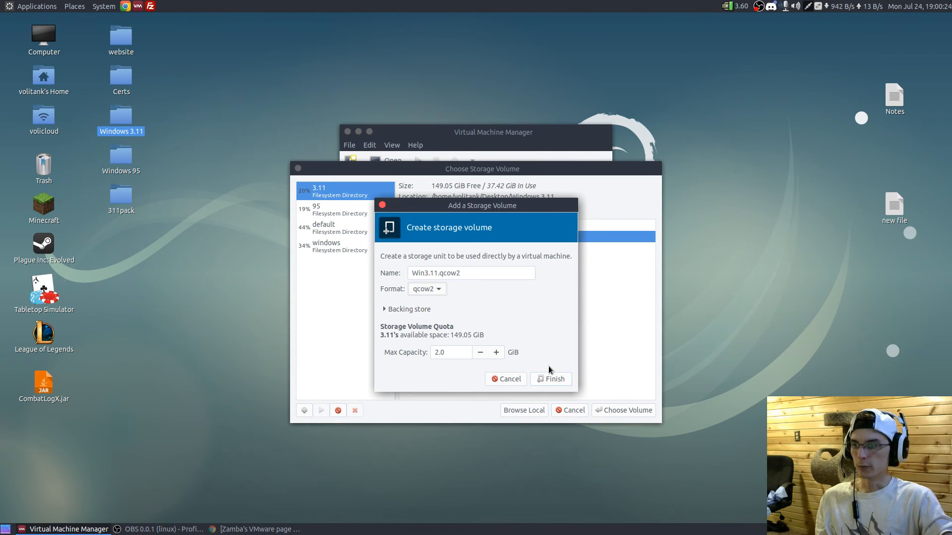
# - Finish creating the volume, choose Win3.11.qcow2 as the virtual machine's custom storage and continue to the final wizard page
pyautogui.click(546, 380)
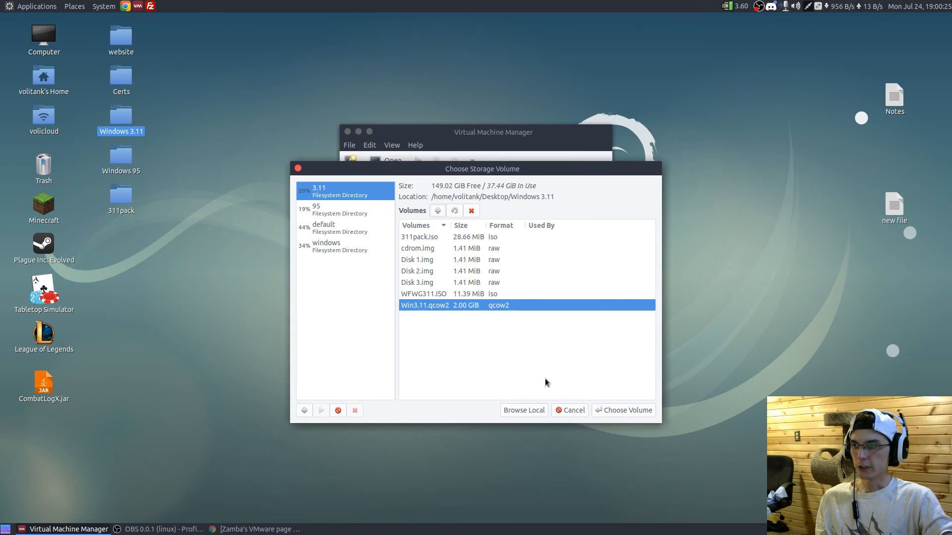
pyautogui.click(609, 410)
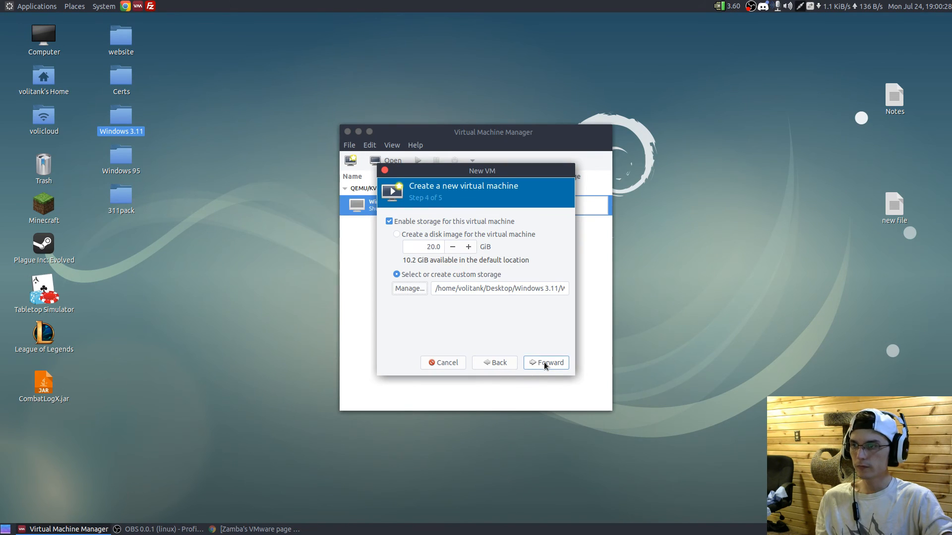
pyautogui.moveTo(526, 289); pyautogui.dragTo(598, 291)
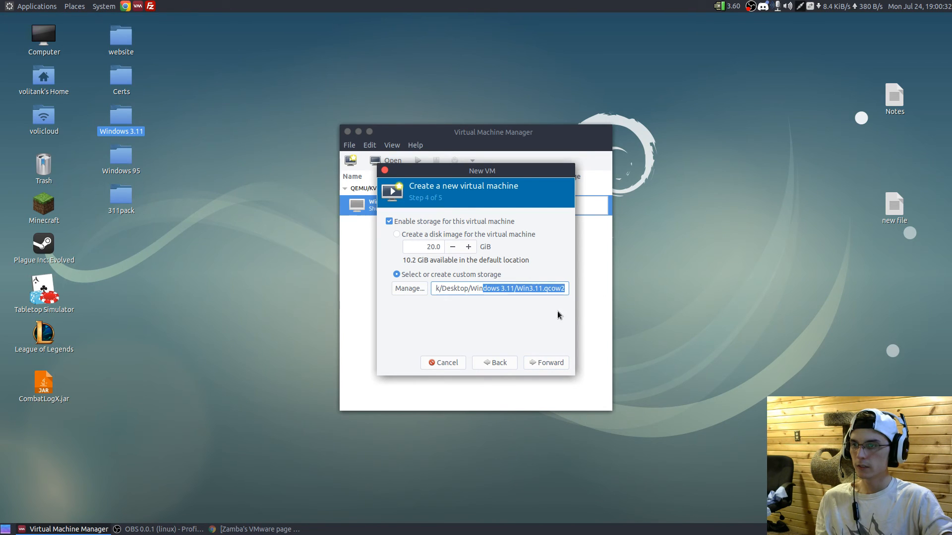
pyautogui.click(545, 364)
# - Name the virtual machine Win3.11 and enable customizing the configuration before install
pyautogui.doubleClick(446, 234)
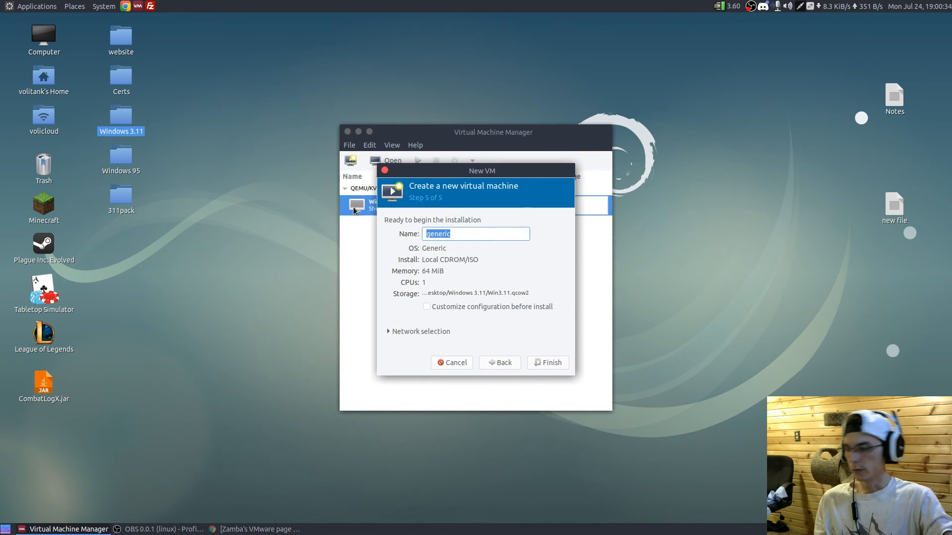
pyautogui.write('Win3.11')
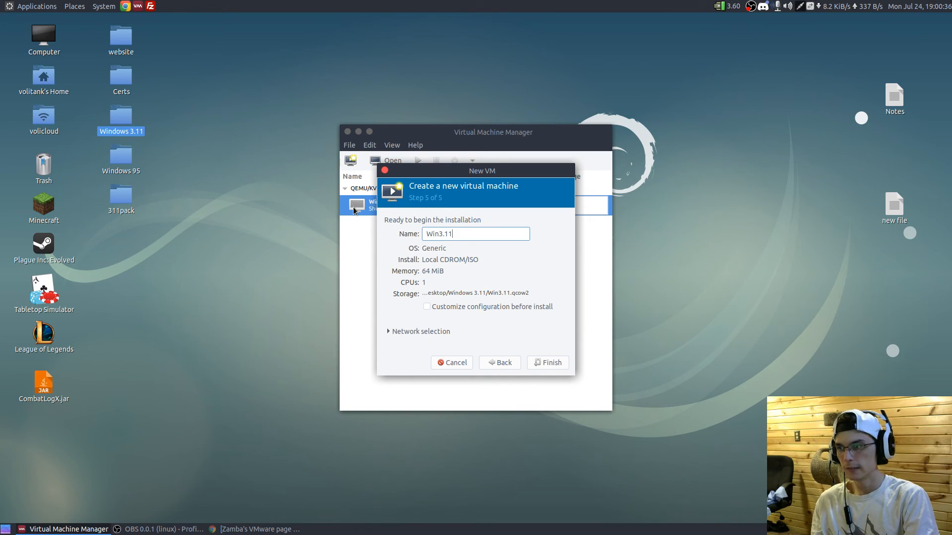
pyautogui.click(483, 307)
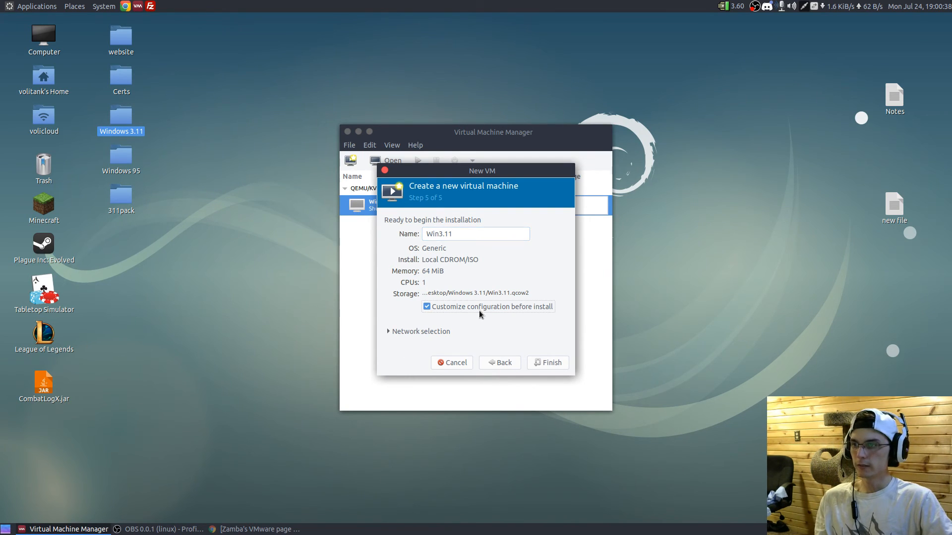
# - Set the virtual machine's network to Bridge vmbr0: Host device eth0
pyautogui.click(438, 331)
pyautogui.click(519, 347)
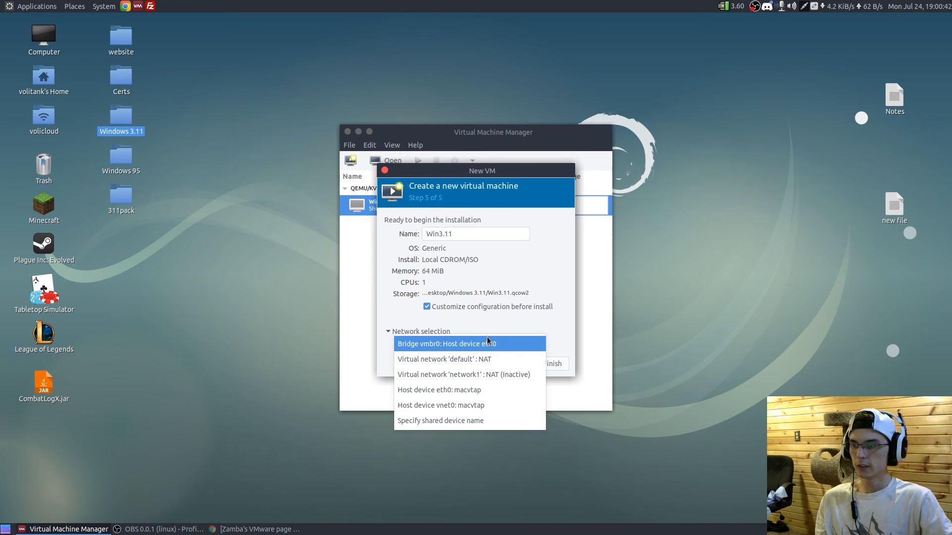
pyautogui.click(487, 342)
pyautogui.click(528, 306)
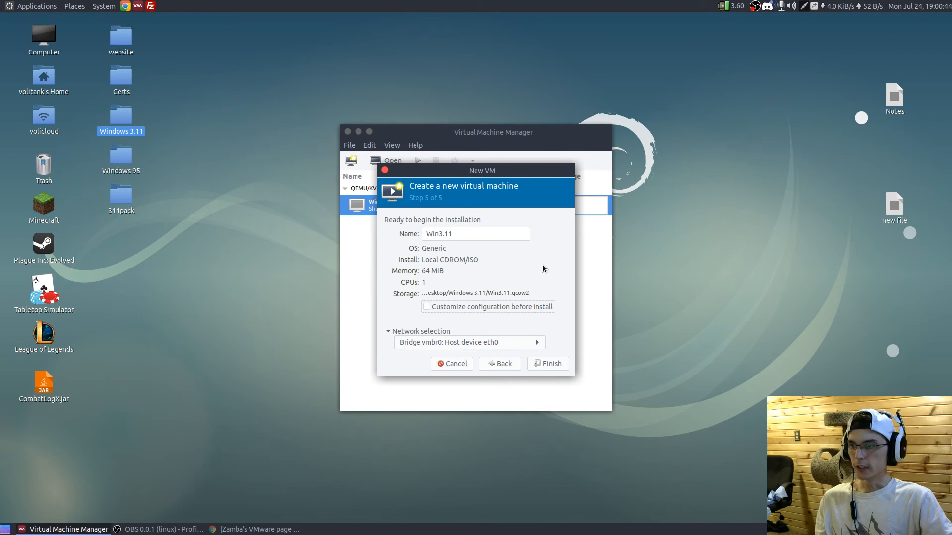
# - Open /etc/network/interfaces with sudo nano in a new terminal, entering the account password
pyautogui.hotkey('ctrl', 'alt', 't')
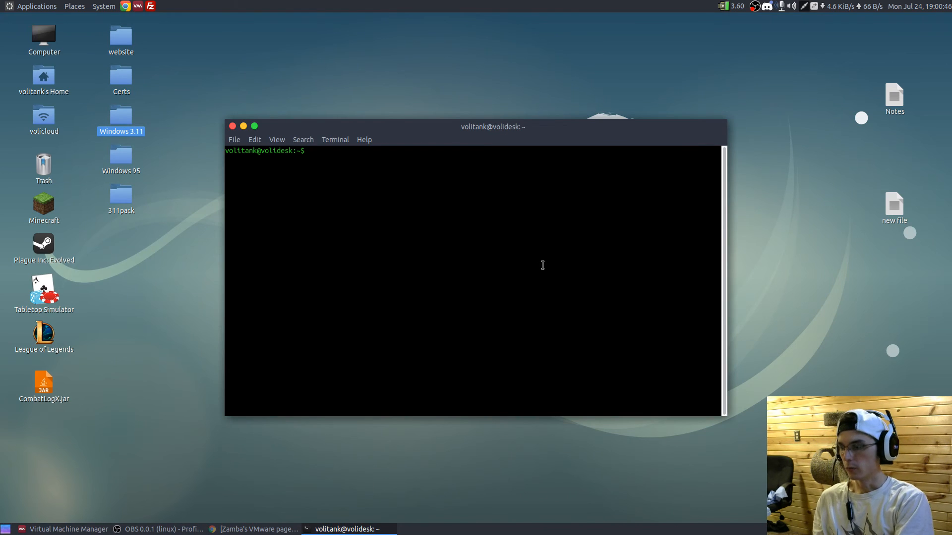
pyautogui.write('sudo nano /etc/network')
pyautogui.press('Tab')
pyautogui.press('Tab')
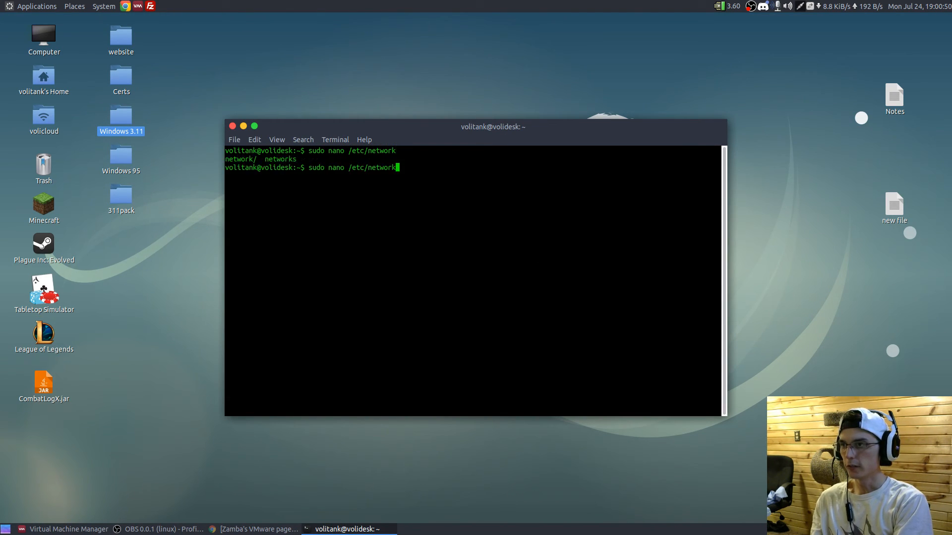
pyautogui.write('/')
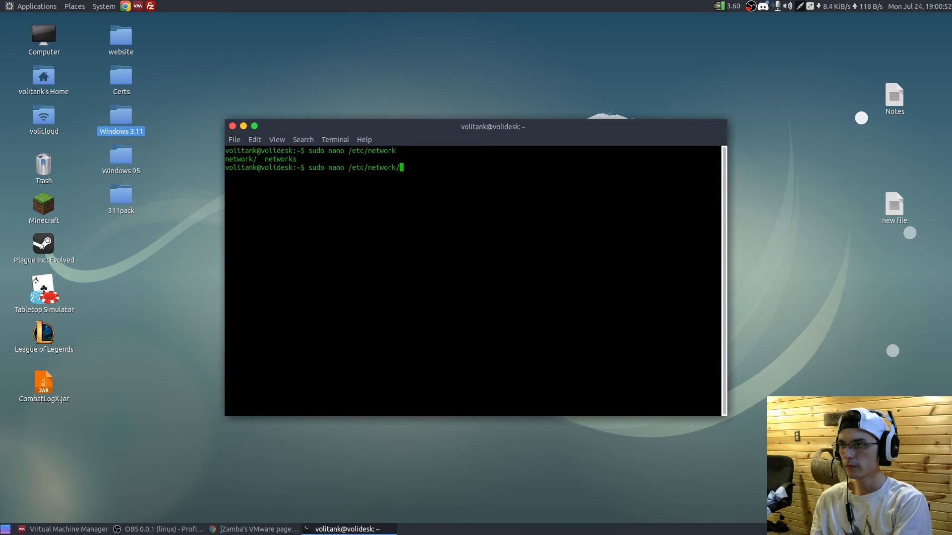
pyautogui.write('interfaces')
pyautogui.press('Return')
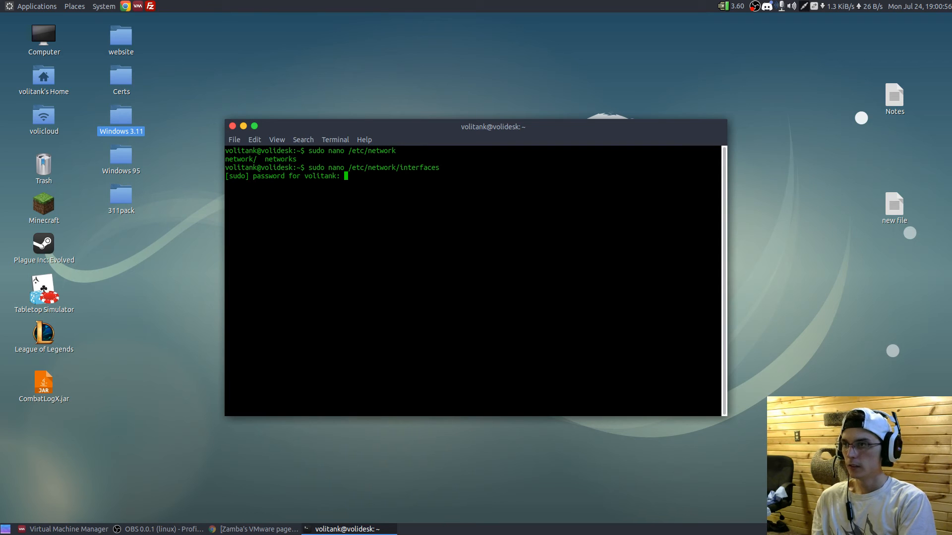
pyautogui.press('Return')
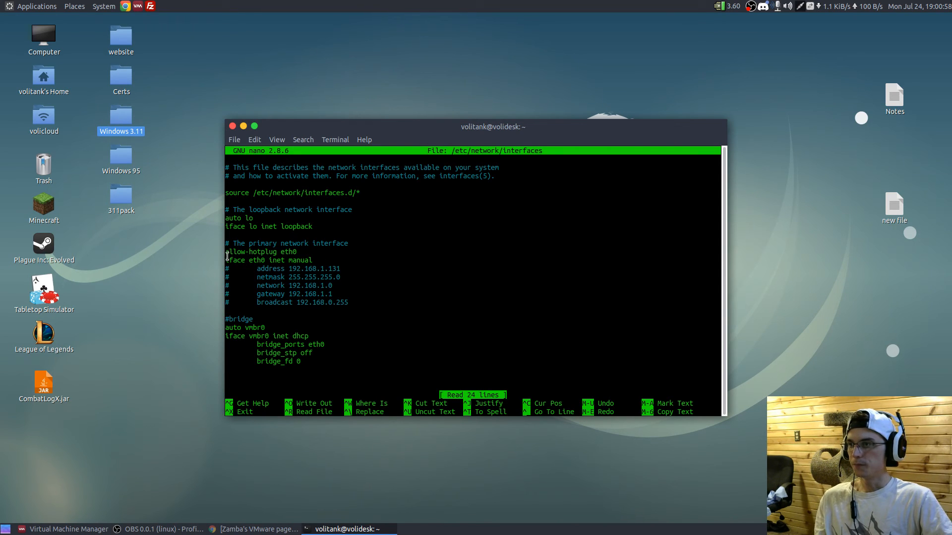
# - Examine the primary eth0 interface entry and its commented-out static address lines in the interfaces file
pyautogui.moveTo(226, 253); pyautogui.dragTo(289, 259)
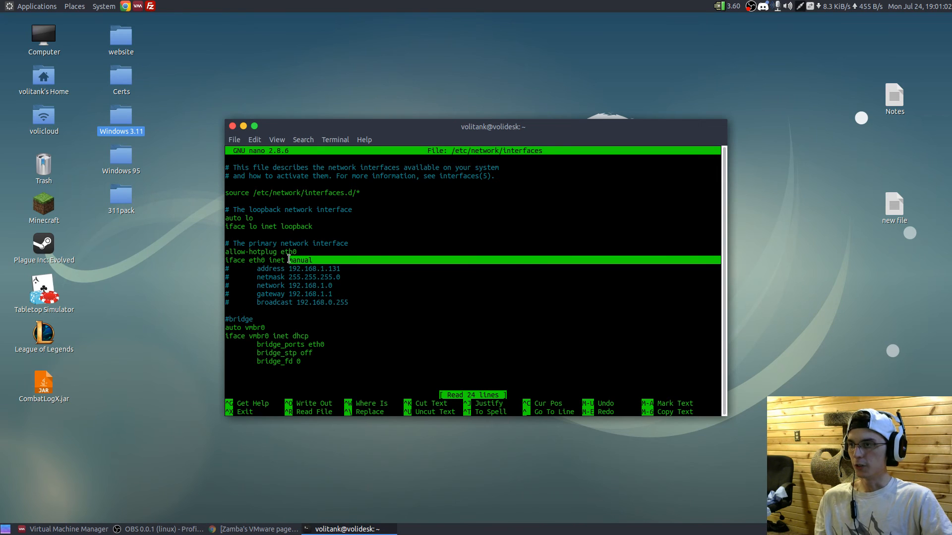
pyautogui.click(294, 260)
pyautogui.moveTo(352, 303); pyautogui.dragTo(229, 300)
pyautogui.click(257, 280)
pyautogui.click(257, 300)
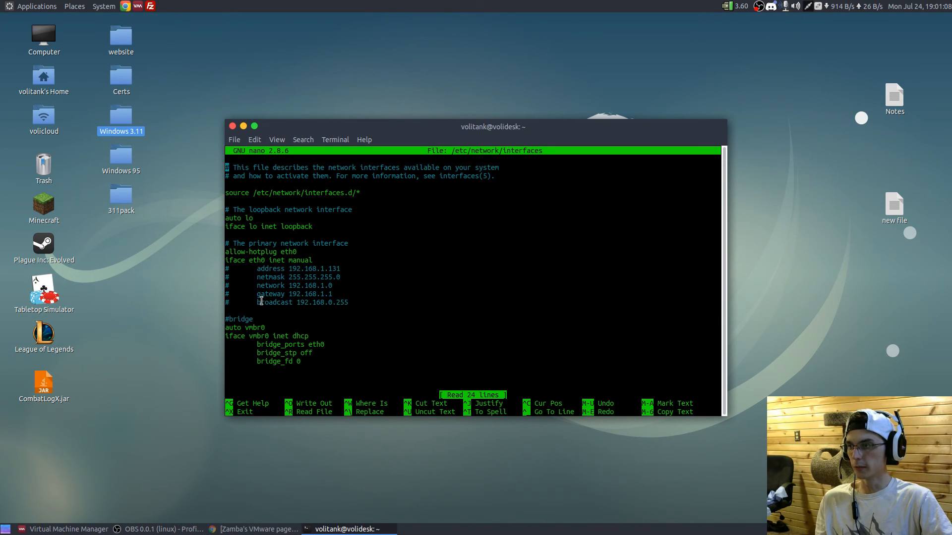
# - Examine the vmbr0 bridge entry with its bridge_ports, bridge_stp and bridge_fd lines, and exit nano without editing
pyautogui.moveTo(227, 325); pyautogui.dragTo(240, 328)
pyautogui.click(243, 261)
pyautogui.moveTo(243, 261); pyautogui.dragTo(268, 261)
pyautogui.moveTo(227, 327); pyautogui.dragTo(316, 336)
pyautogui.click(333, 329)
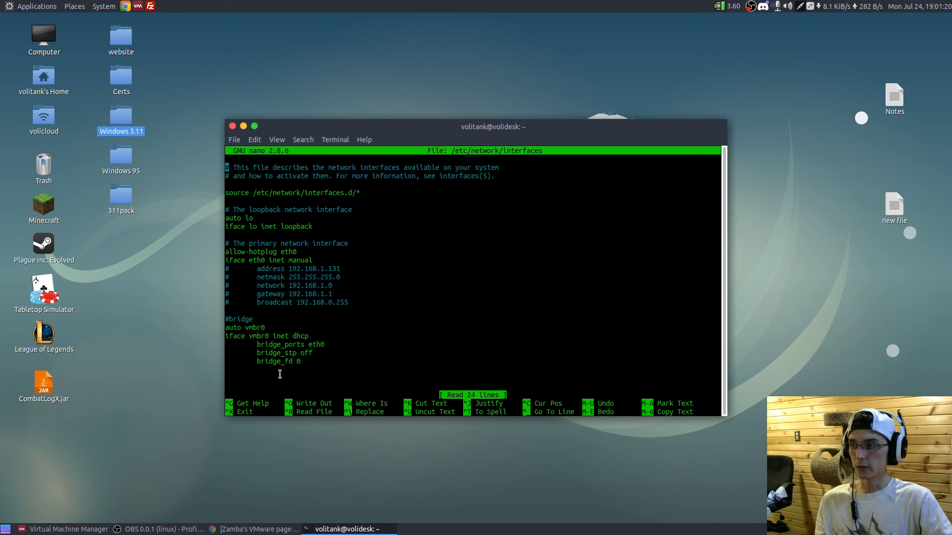
pyautogui.moveTo(306, 361); pyautogui.dragTo(260, 342)
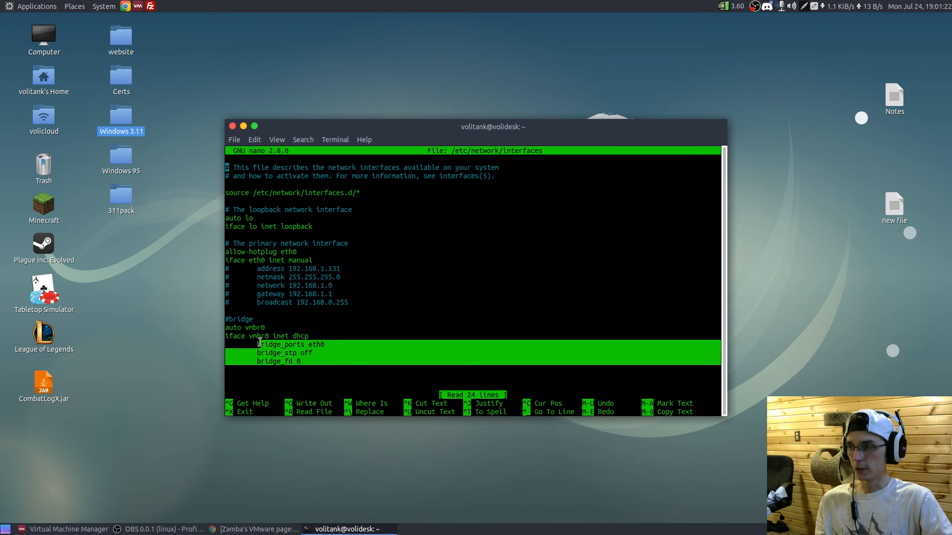
pyautogui.click(260, 342)
pyautogui.moveTo(327, 343); pyautogui.dragTo(297, 343)
pyautogui.click(316, 350)
pyautogui.hotkey('ctrl', 'x')
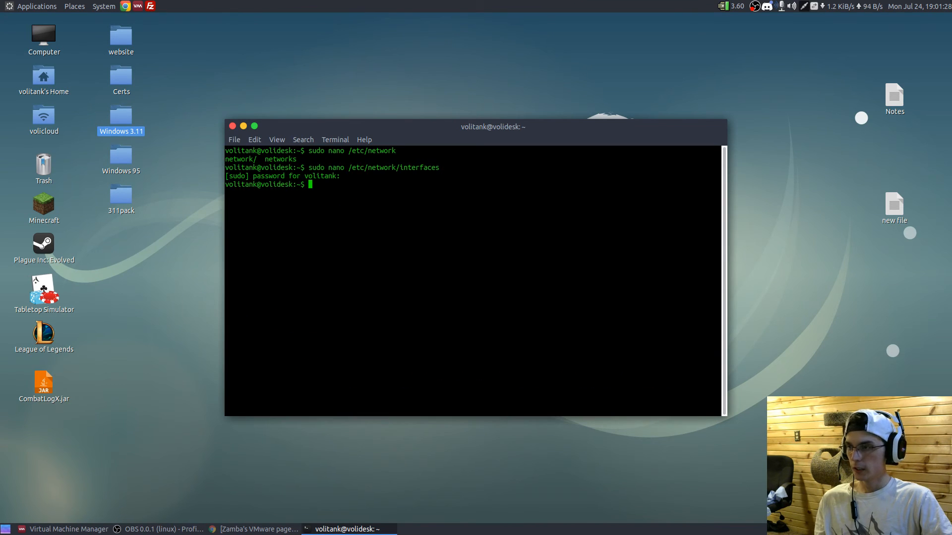
# - Draft, without running it, a sudo ifdown eth0 and sudo ifup command line for the bridge, clear it and close the terminal
pyautogui.write('sudo ifd')
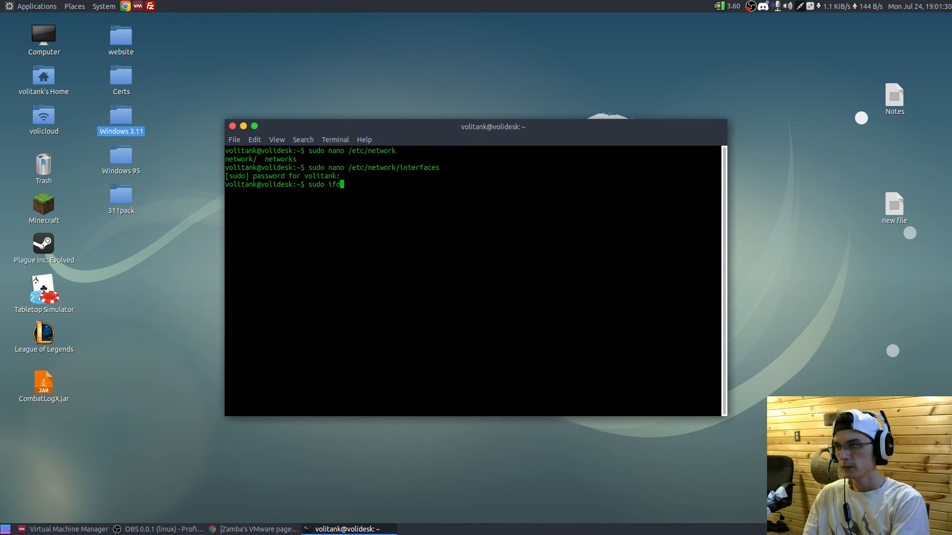
pyautogui.write('own eth0')
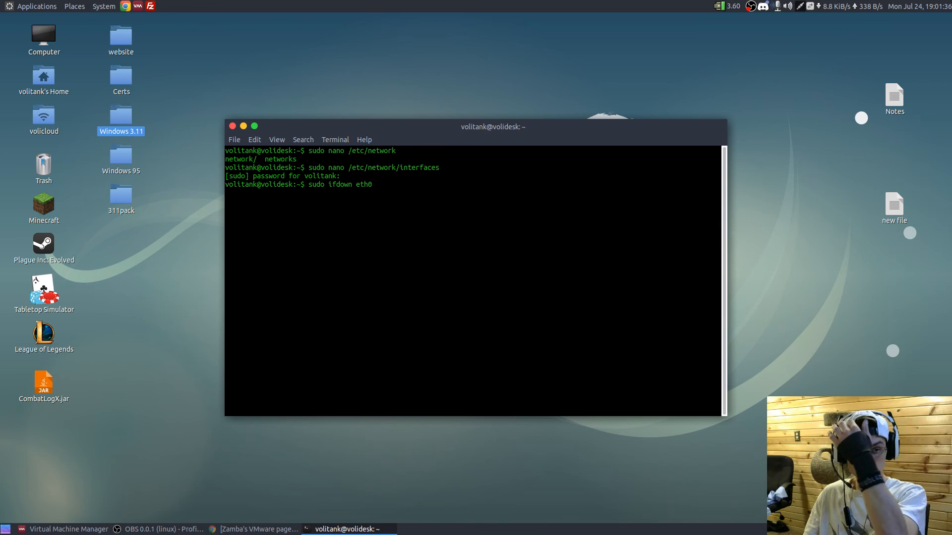
pyautogui.write(':')
pyautogui.press('BackSpace')
pyautogui.write(';')
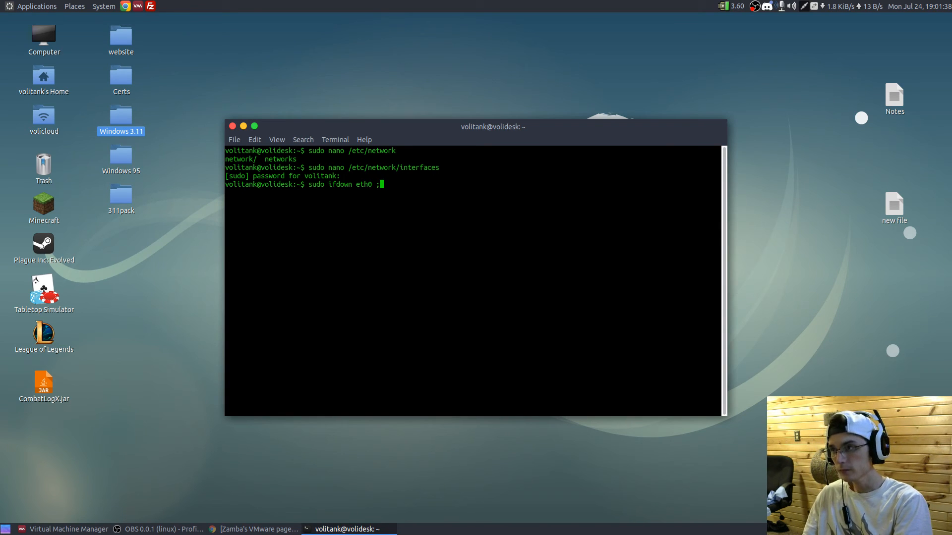
pyautogui.write(' sudo ifup')
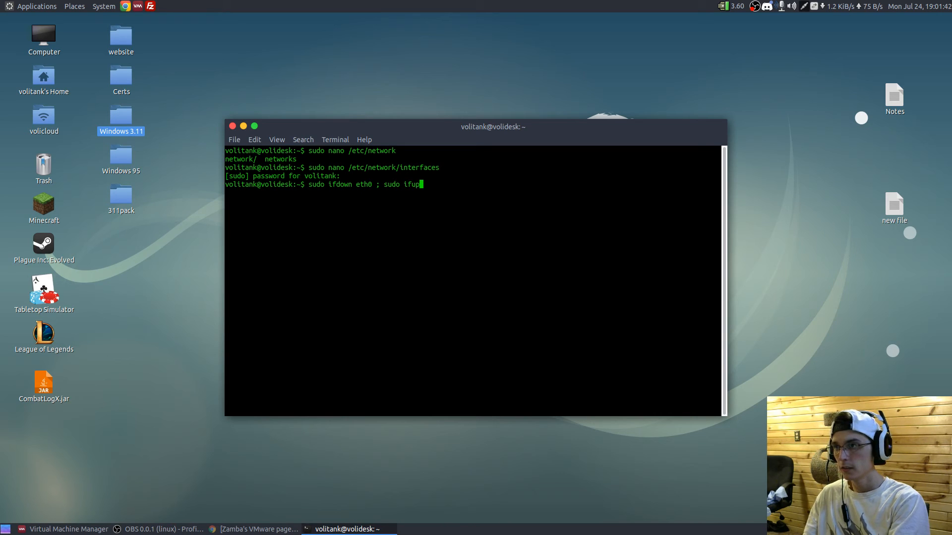
pyautogui.write(' vmbr0')
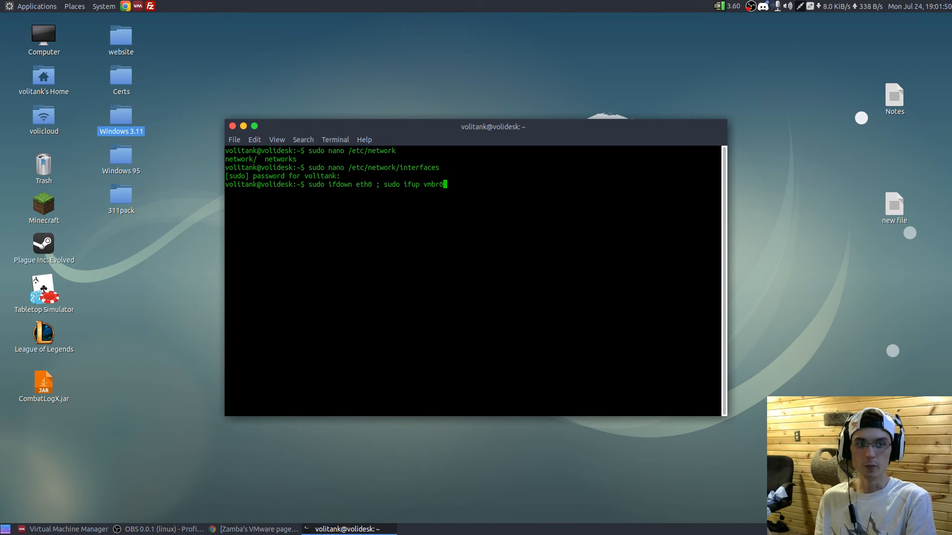
pyautogui.press('BackSpace')
pyautogui.press('BackSpace')
pyautogui.press('BackSpace')
pyautogui.press('BackSpace')
pyautogui.press('BackSpace')
pyautogui.press('BackSpace')
pyautogui.press('BackSpace')
pyautogui.press('BackSpace')
pyautogui.press('BackSpace')
pyautogui.press('BackSpace')
pyautogui.press('BackSpace')
pyautogui.press('BackSpace')
pyautogui.press('BackSpace')
pyautogui.press('BackSpace')
pyautogui.press('BackSpace')
pyautogui.press('BackSpace')
pyautogui.press('BackSpace')
pyautogui.press('BackSpace')
pyautogui.press('BackSpace')
pyautogui.press('BackSpace')
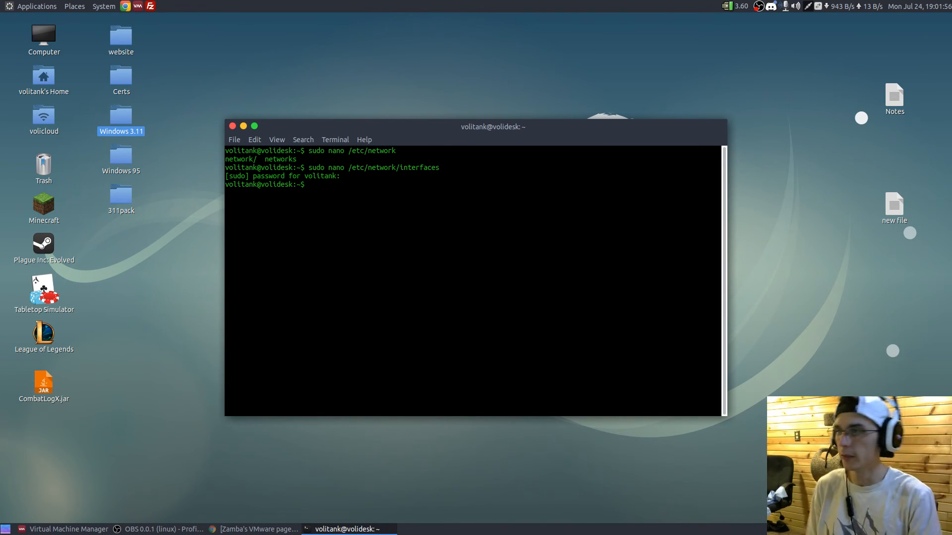
pyautogui.click(232, 126)
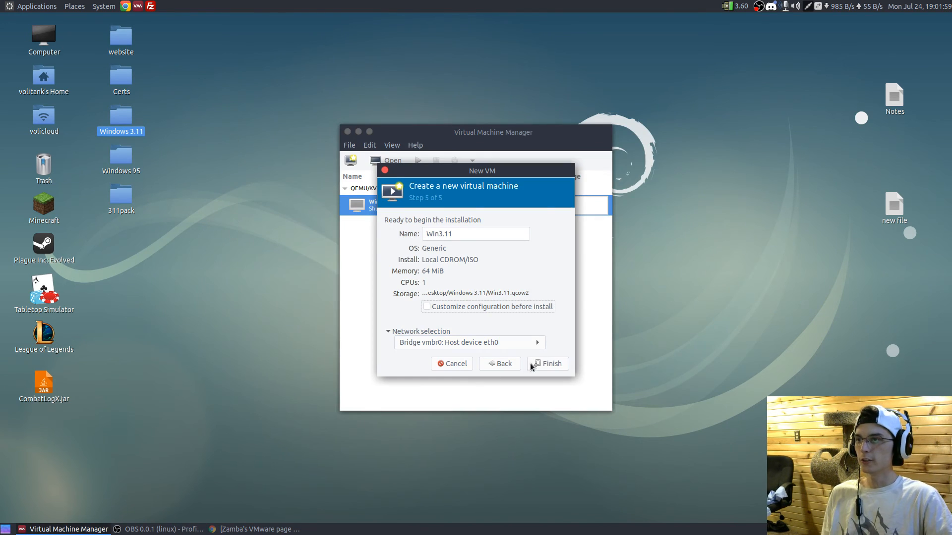
# - Finish the wizard with pre-install customization enabled and set the virtual machine's CPU model to 486
pyautogui.click(527, 307)
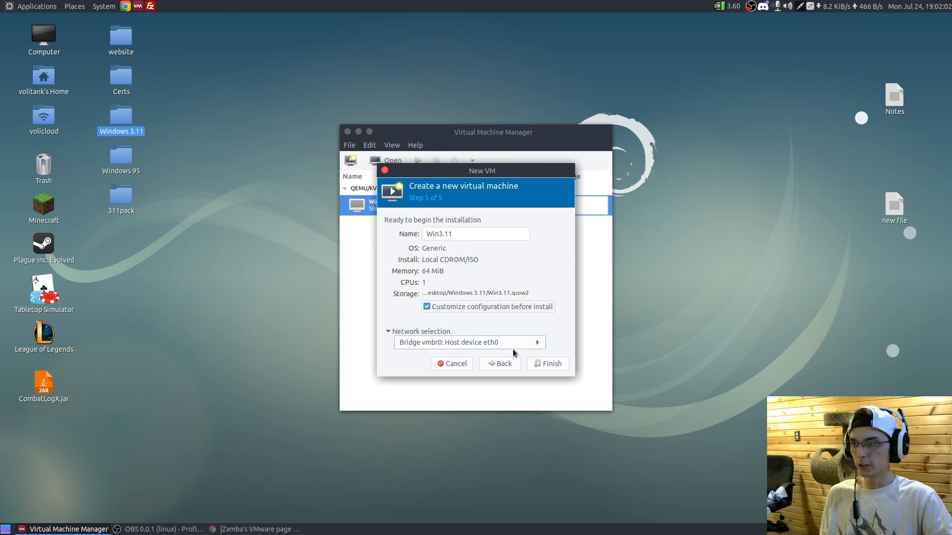
pyautogui.click(556, 364)
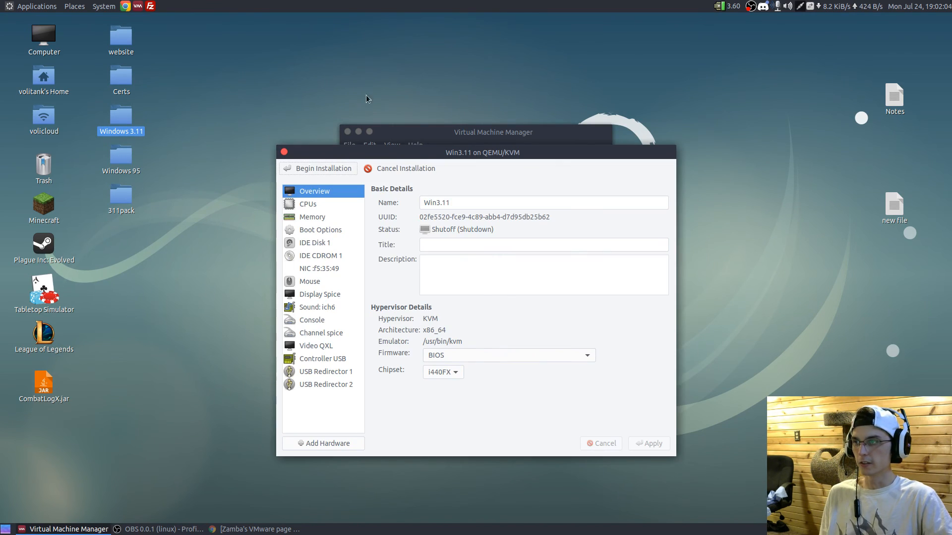
pyautogui.click(352, 204)
pyautogui.click(495, 272)
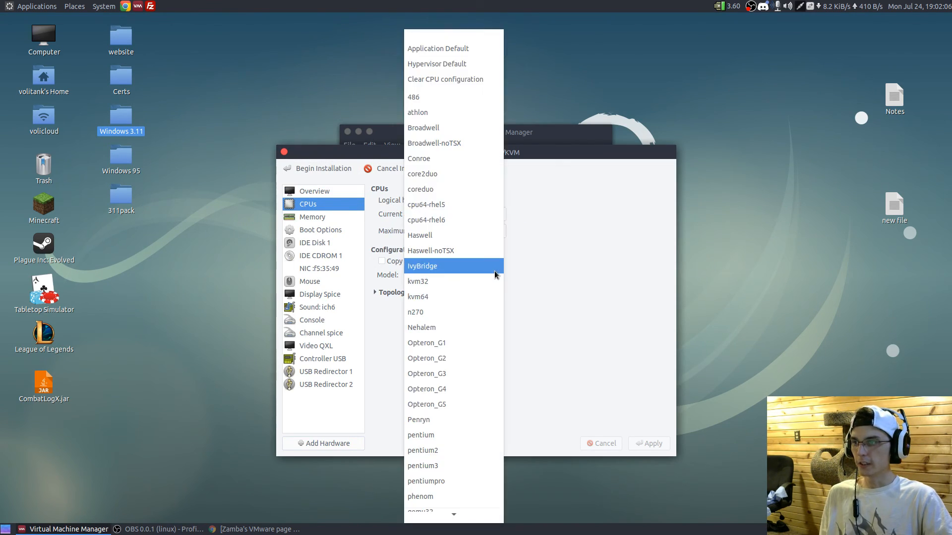
pyautogui.click(454, 98)
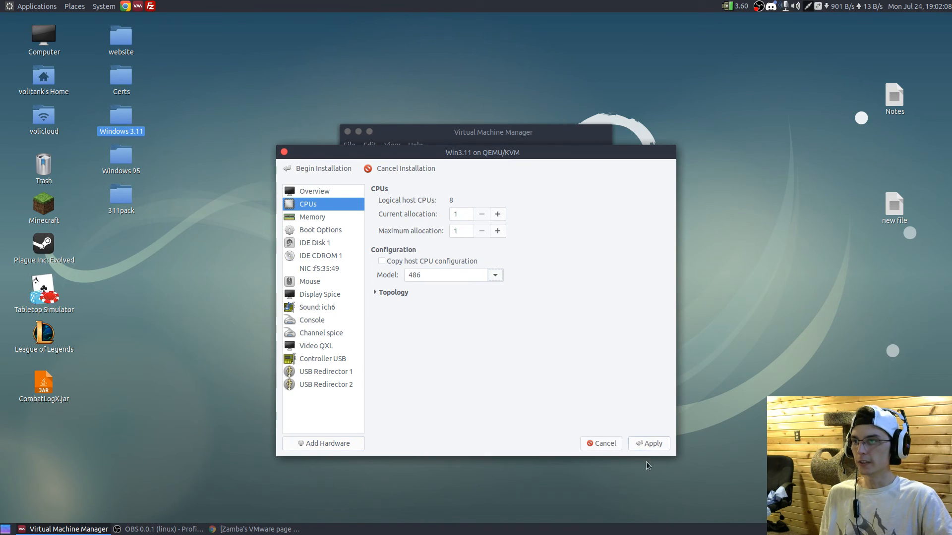
pyautogui.click(654, 448)
# - Review the memory, boot, IDE disk and CD-ROM settings, and change the sound device model to sb16
pyautogui.click(320, 219)
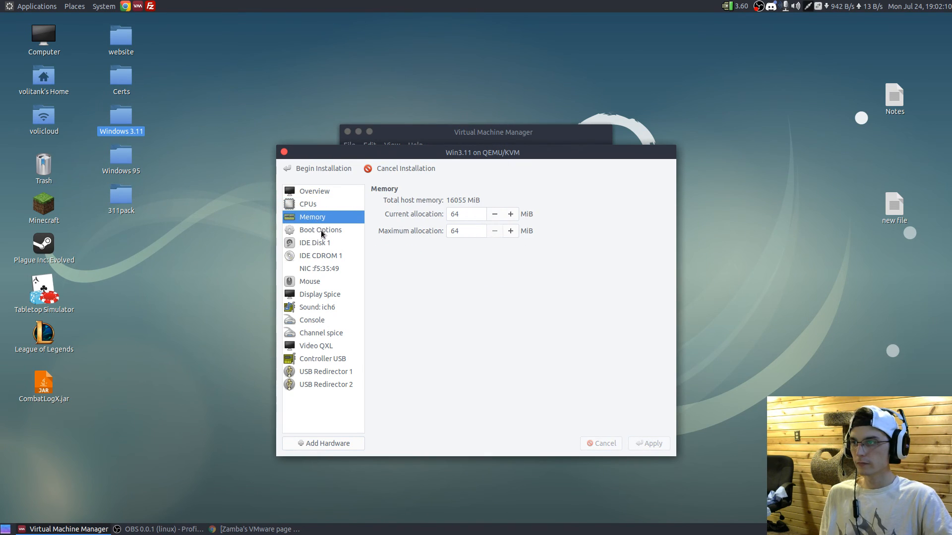
pyautogui.click(320, 230)
pyautogui.click(322, 243)
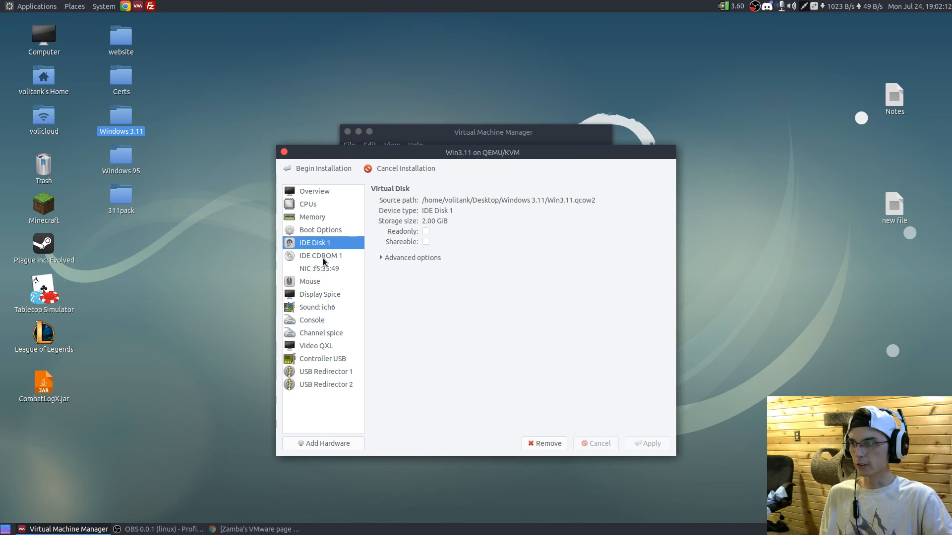
pyautogui.click(323, 258)
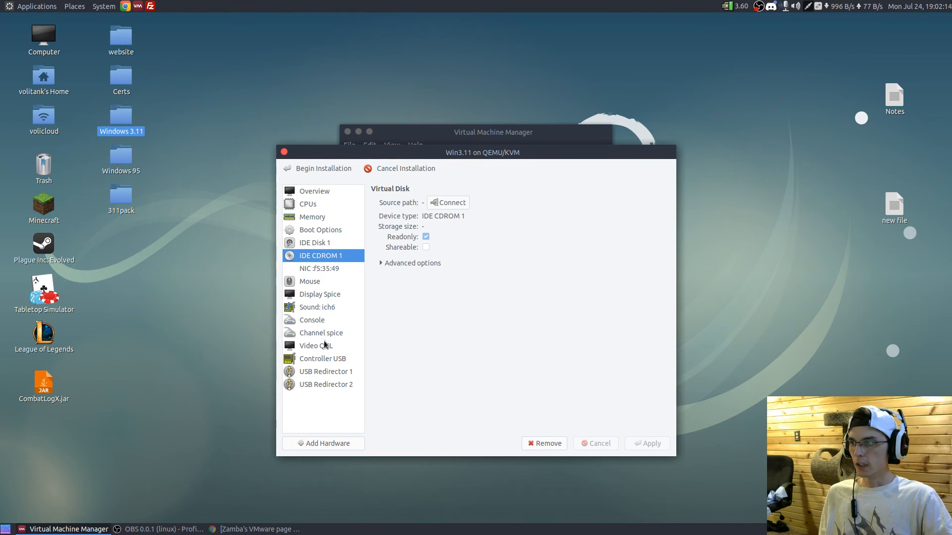
pyautogui.click(327, 308)
pyautogui.click(518, 203)
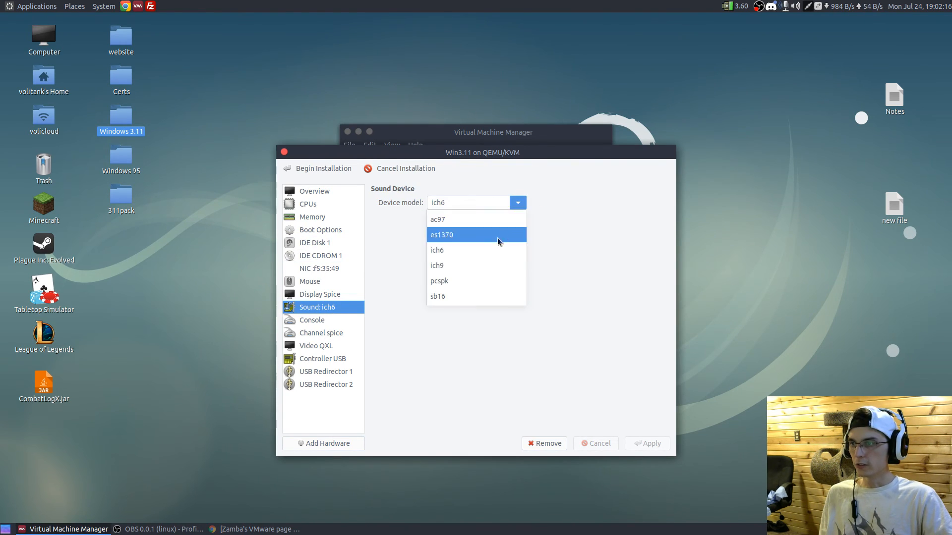
pyautogui.click(454, 279)
pyautogui.click(648, 444)
# - Add a second sound device with the pcspk model to the virtual machine
pyautogui.click(301, 444)
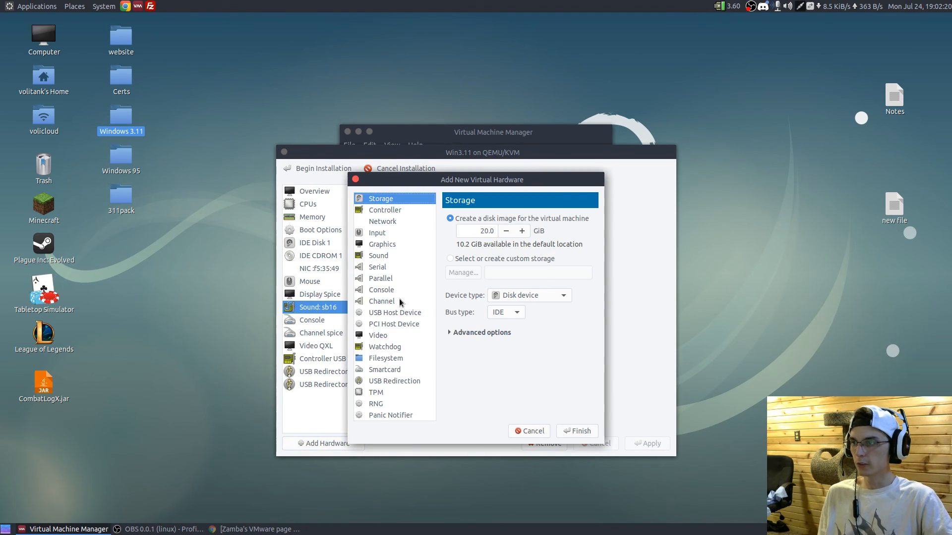
pyautogui.click(395, 245)
pyautogui.click(397, 256)
pyautogui.click(489, 221)
pyautogui.click(488, 284)
pyautogui.click(580, 432)
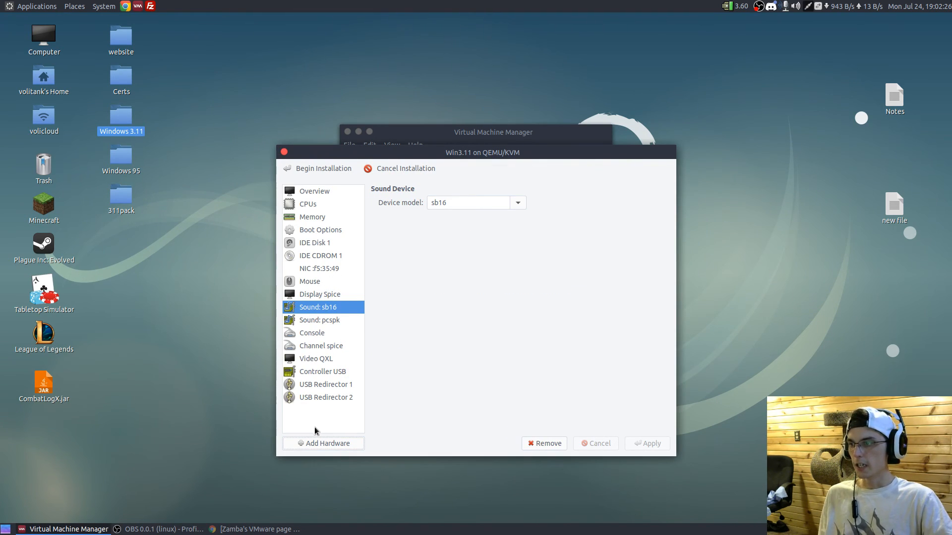
# - Add a floppy device to the virtual machine using Disk 1.img from the 3.11 storage pool
pyautogui.click(302, 439)
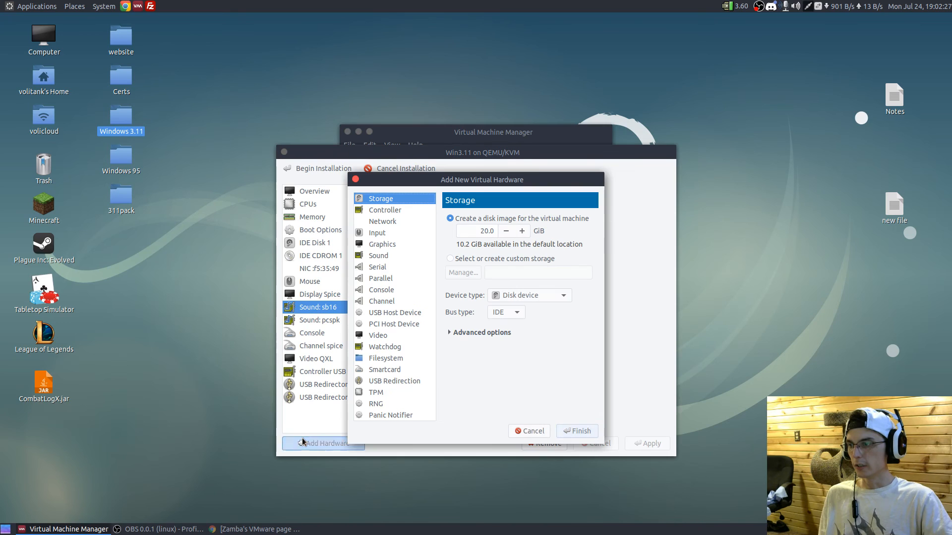
pyautogui.click(559, 296)
pyautogui.click(524, 325)
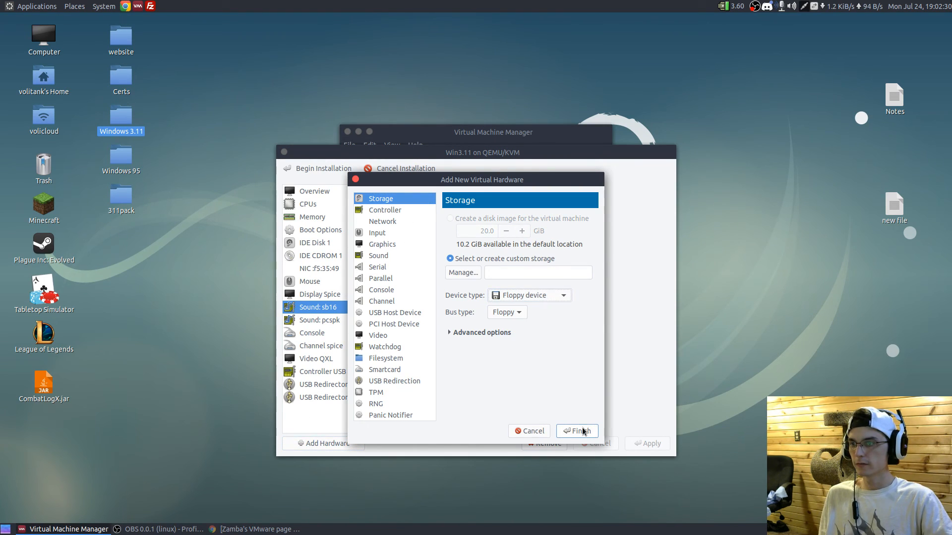
pyautogui.click(464, 272)
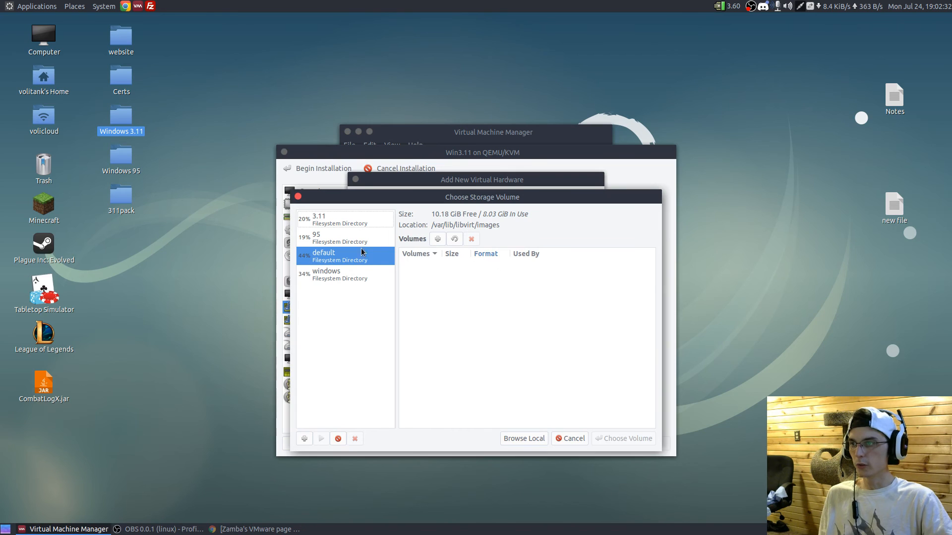
pyautogui.click(348, 236)
pyautogui.click(343, 219)
pyautogui.click(414, 288)
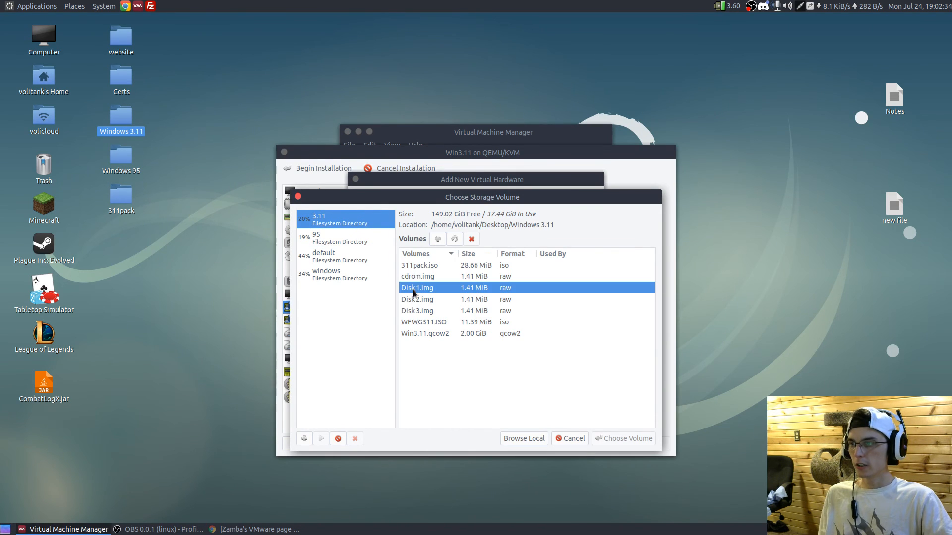
pyautogui.click(619, 439)
pyautogui.click(570, 432)
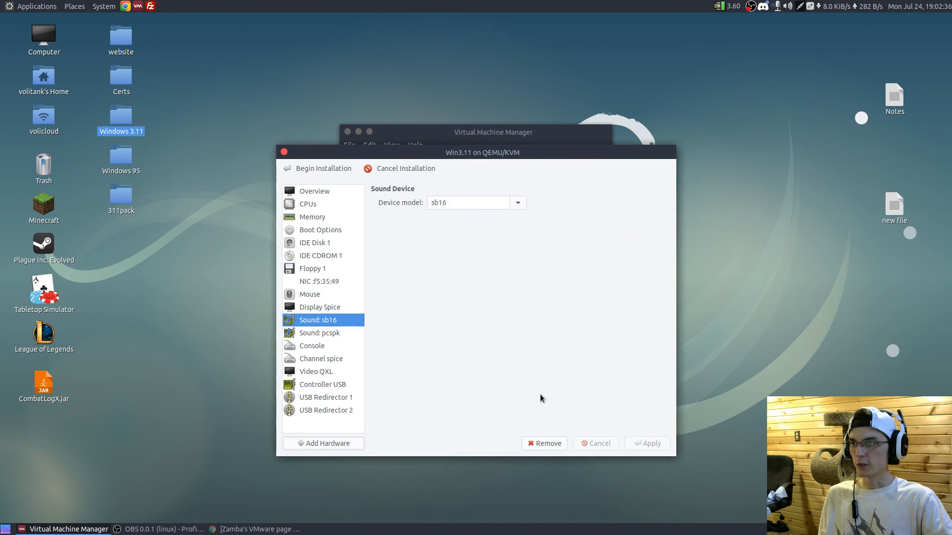
# - Begin the installation, force the virtual machine off, and test one more boot before forcing it off again
pyautogui.click(336, 169)
pyautogui.click(384, 148)
pyautogui.click(384, 201)
pyautogui.click(330, 148)
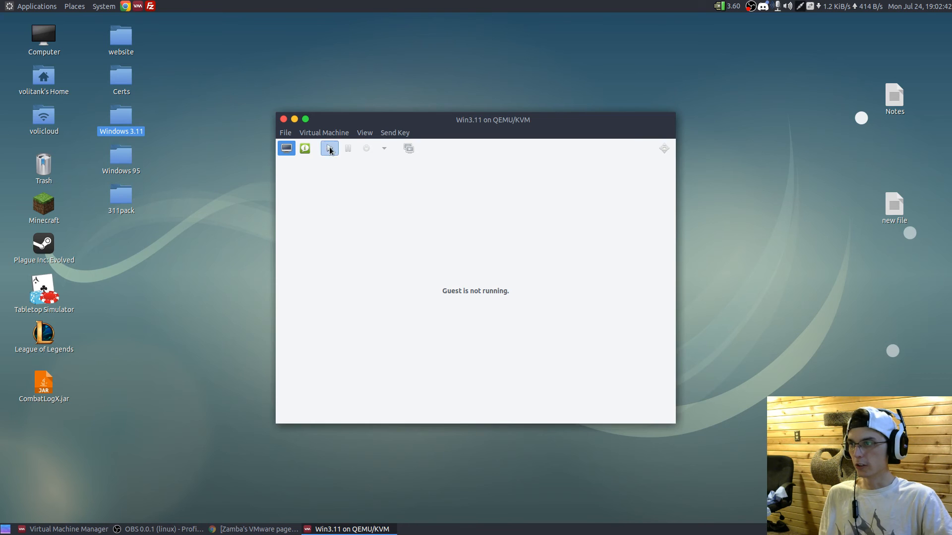
pyautogui.click(384, 148)
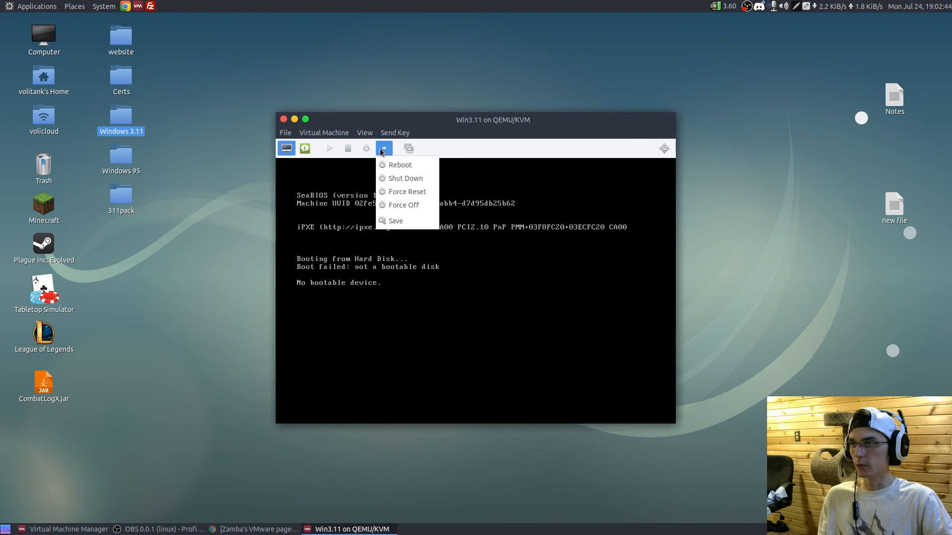
pyautogui.click(398, 206)
# - Enable Floppy 1 as a boot device, move it above IDE Disk 1, and apply the boot order
pyautogui.click(305, 148)
pyautogui.click(336, 226)
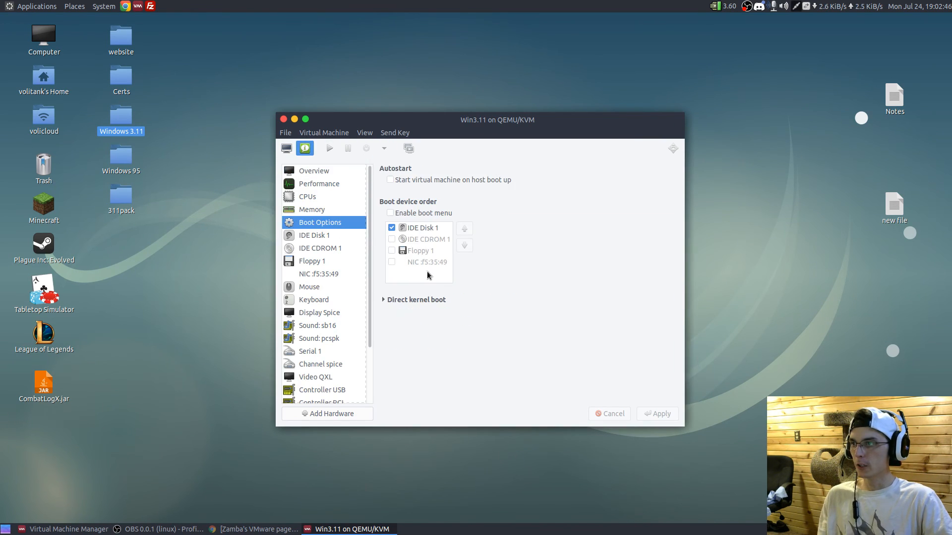
pyautogui.click(391, 251)
pyautogui.click(469, 229)
pyautogui.click(470, 229)
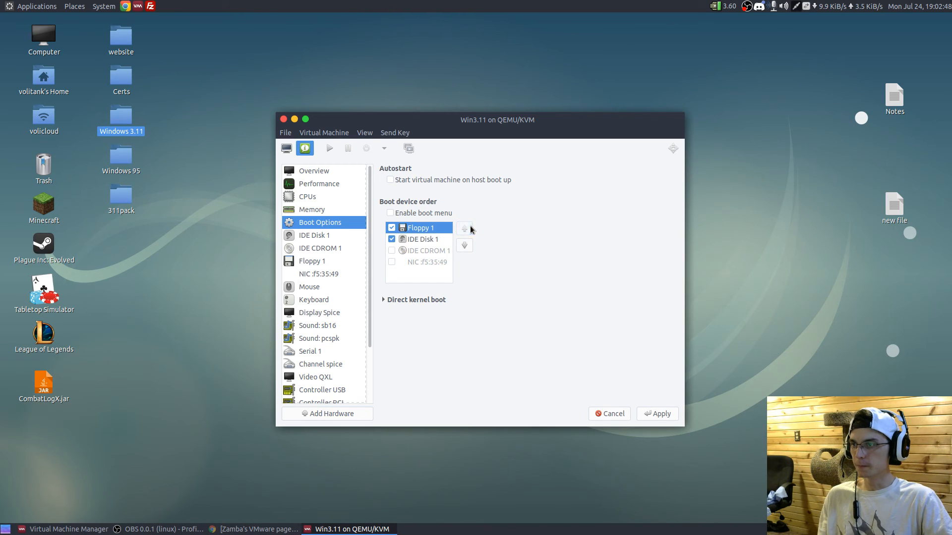
pyautogui.click(659, 411)
# - Start the virtual machine and have MS-DOS 6.22 Setup configure the unallocated disk space and restart the computer
pyautogui.click(290, 148)
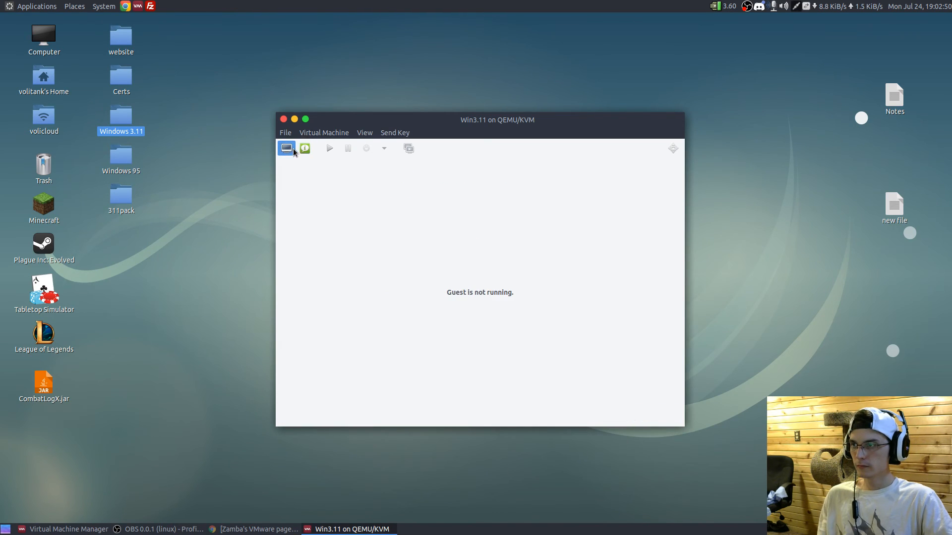
pyautogui.click(329, 148)
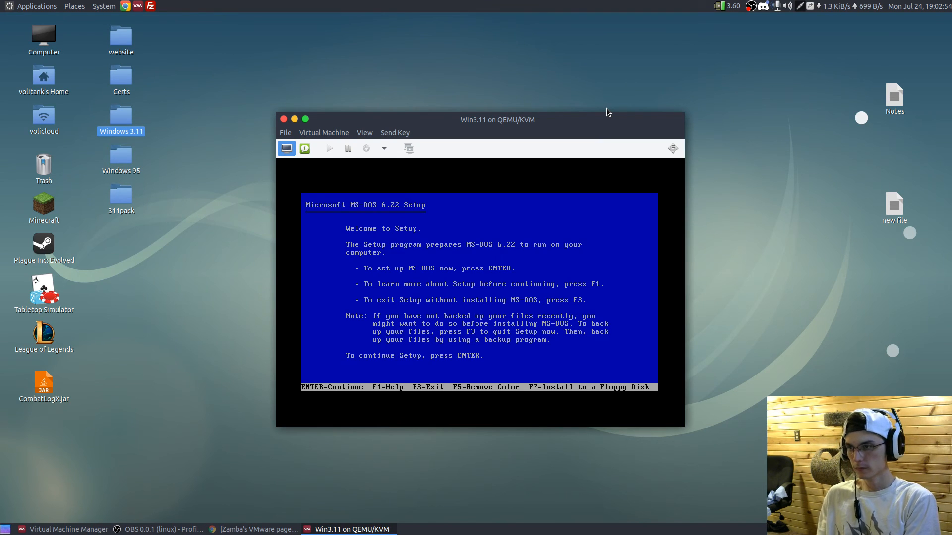
pyautogui.click(560, 246)
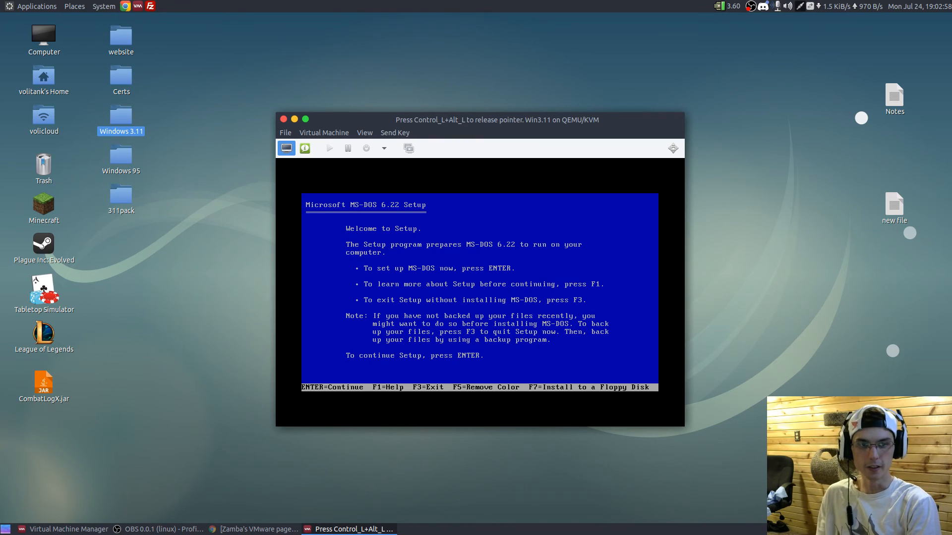
pyautogui.press('Return')
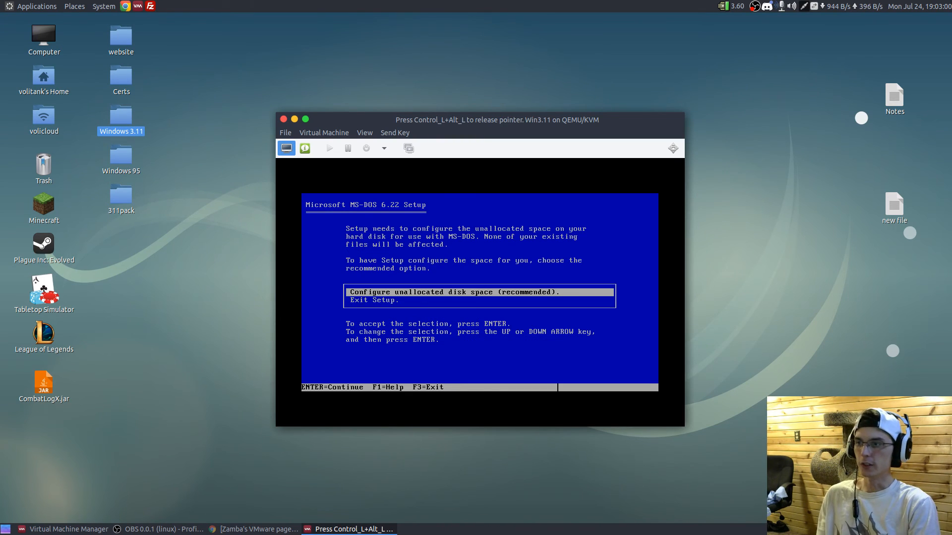
pyautogui.press('Return')
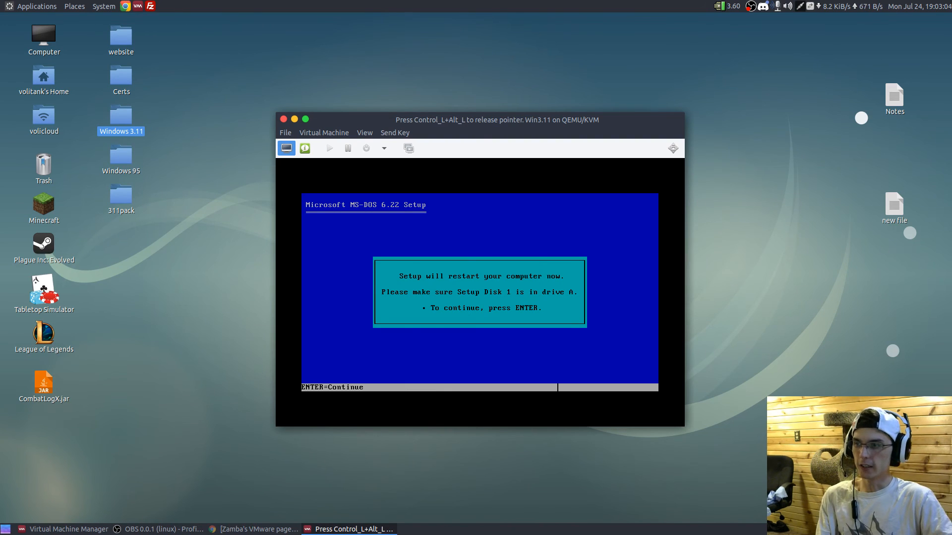
pyautogui.press('Return')
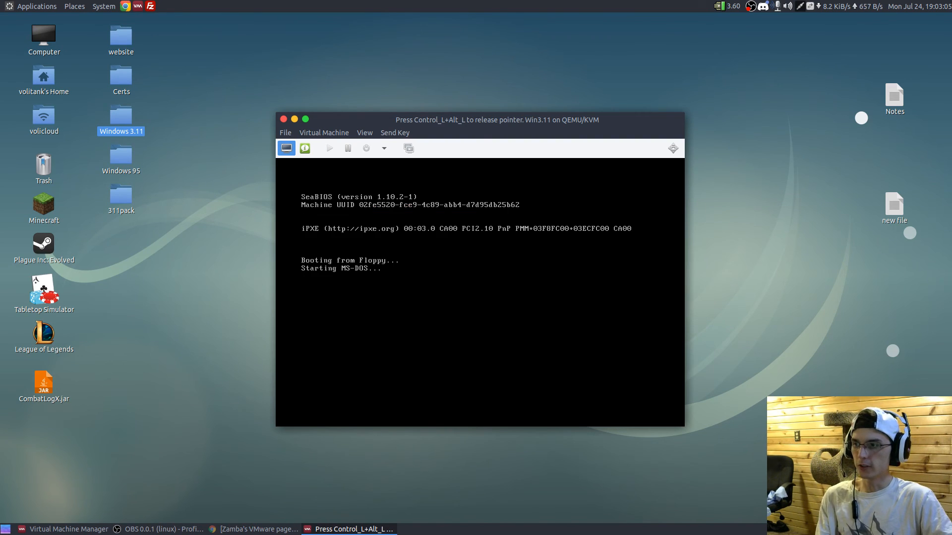
# - Set the display to always scale, then enlarge and reposition the virtual machine window
pyautogui.click(368, 135)
pyautogui.moveTo(401, 219)
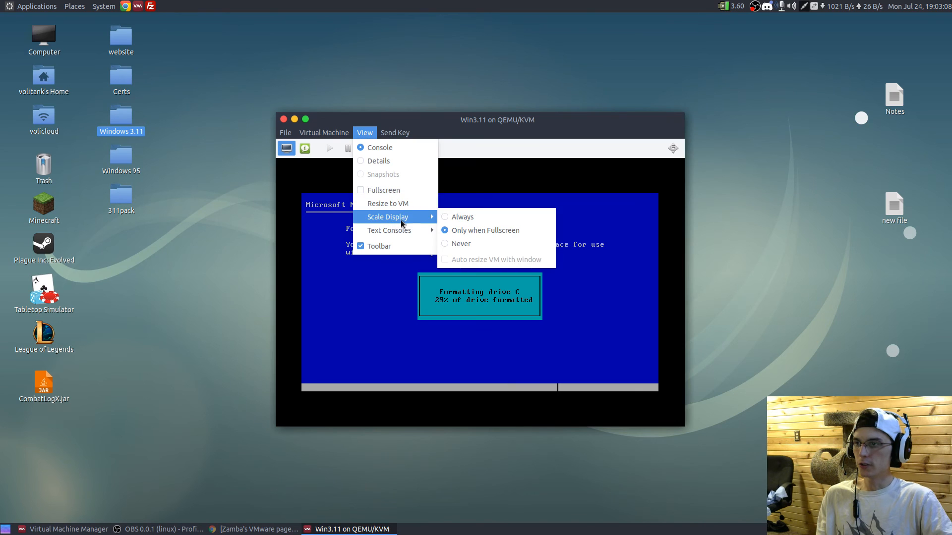
pyautogui.click(450, 218)
pyautogui.moveTo(675, 115); pyautogui.dragTo(820, 70)
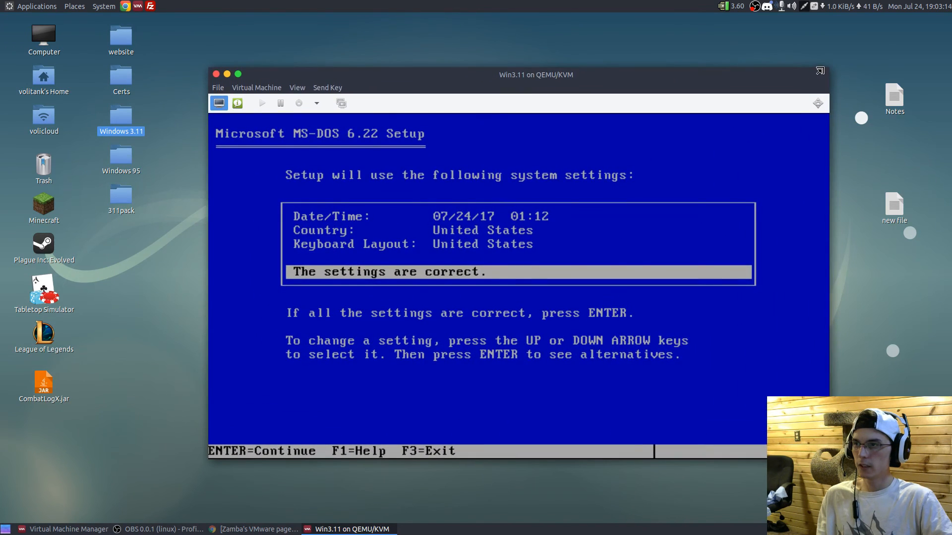
pyautogui.moveTo(672, 79); pyautogui.dragTo(628, 82)
# - Accept the MS-DOS Setup system settings and install the files to C:\DOS
pyautogui.click(602, 123)
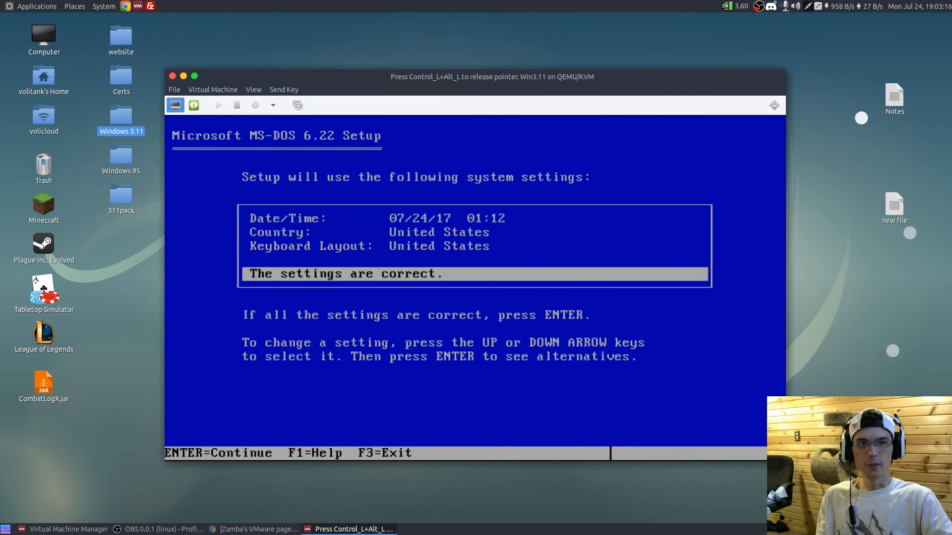
pyautogui.press('Return')
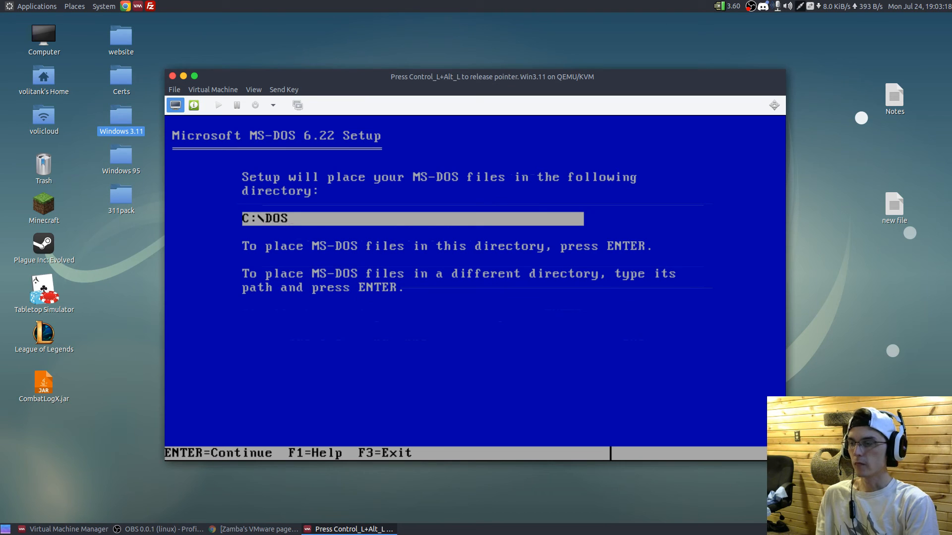
pyautogui.press('Return')
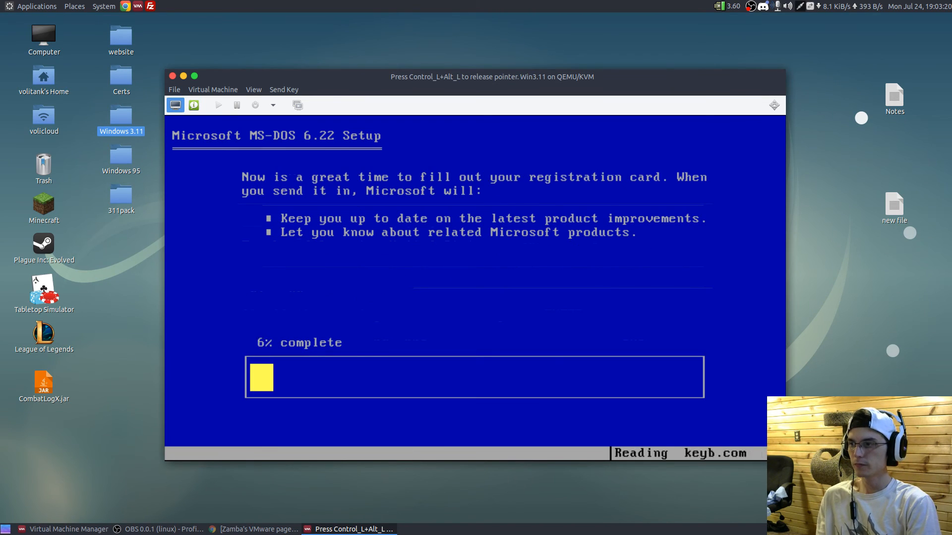
# - Replace the image in Floppy 1 with Disk 2.img from the 3.11 pool and continue MS-DOS Setup in the console
pyautogui.hotkey('ctrl', 'alt')
pyautogui.click(193, 105)
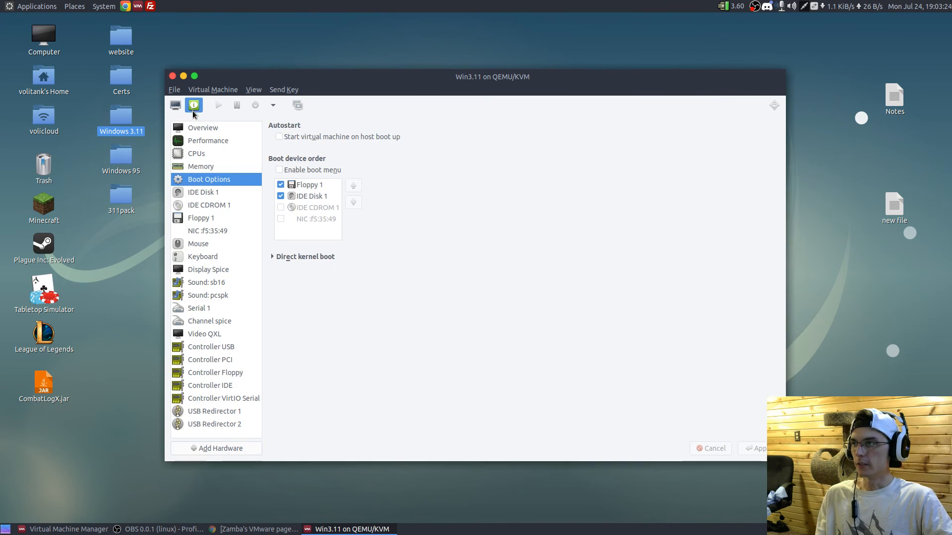
pyautogui.click(239, 220)
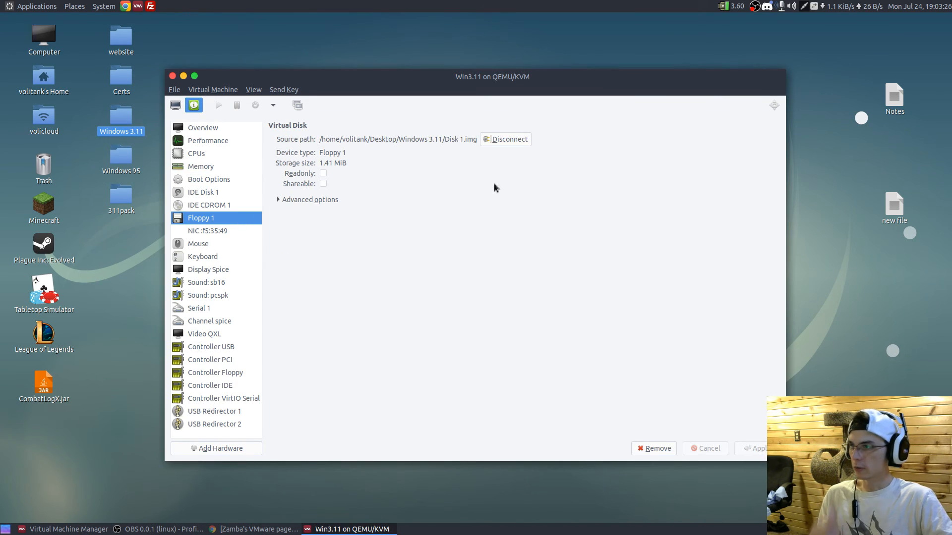
pyautogui.click(512, 138)
pyautogui.click(354, 140)
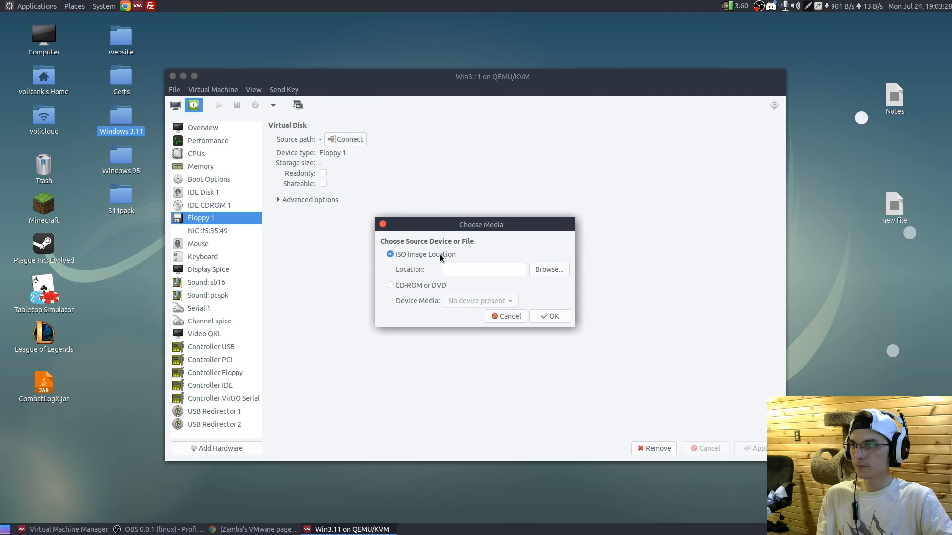
pyautogui.click(538, 269)
pyautogui.click(342, 211)
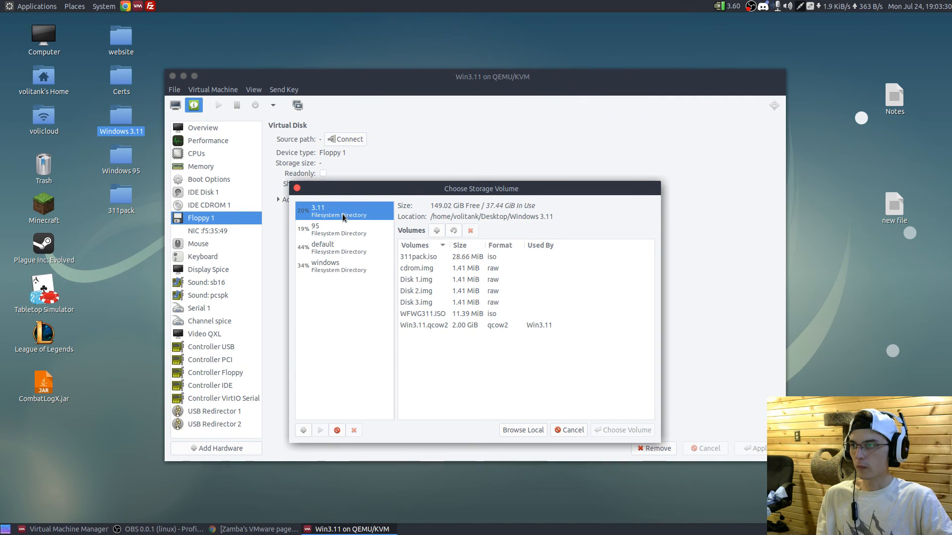
pyautogui.click(424, 289)
pyautogui.click(610, 426)
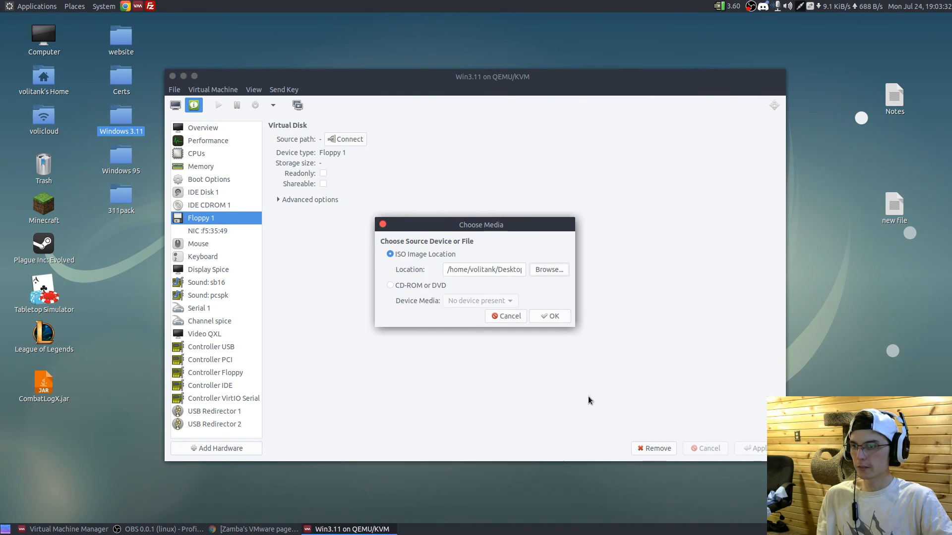
pyautogui.click(563, 316)
pyautogui.click(555, 312)
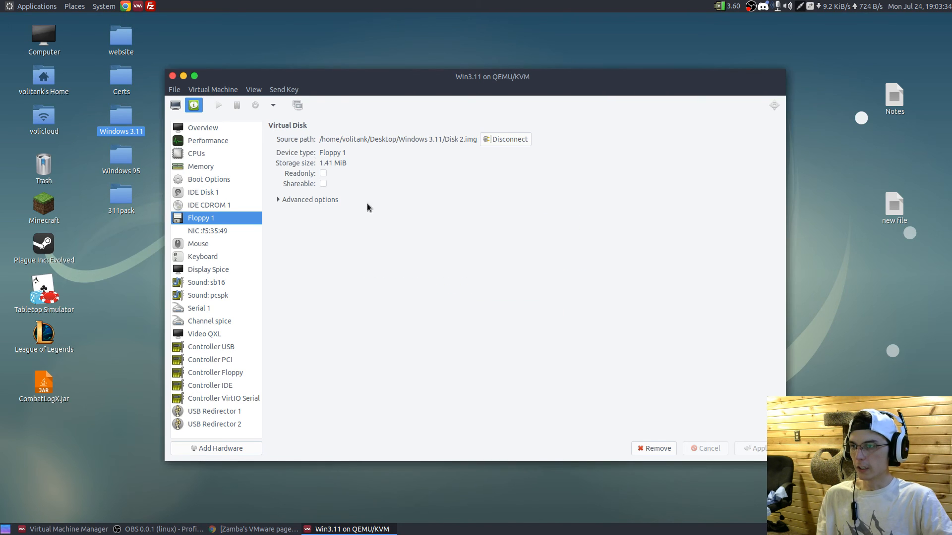
pyautogui.click(176, 105)
pyautogui.click(253, 177)
pyautogui.press('Return')
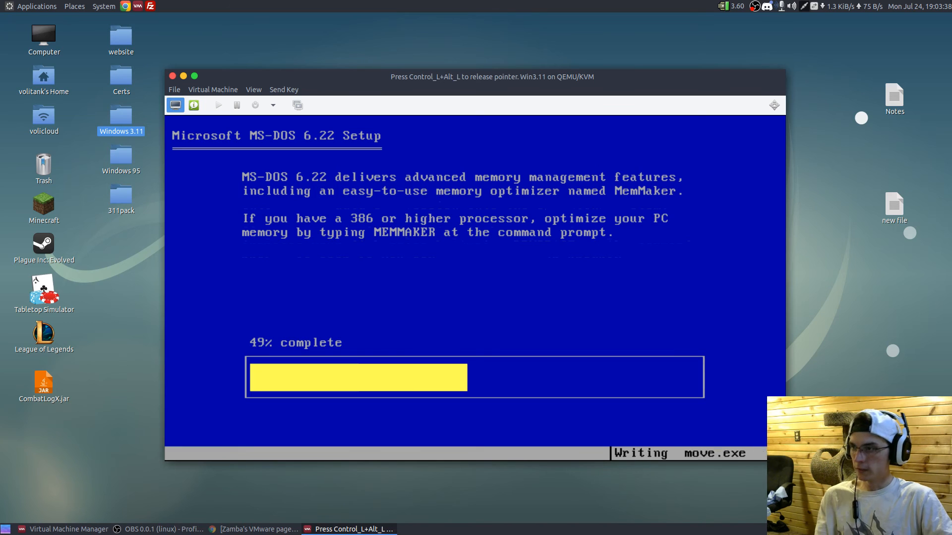
# - Replace the image in Floppy 1 with Disk 3.img and continue MS-DOS Setup in the console
pyautogui.hotkey('ctrl', 'alt')
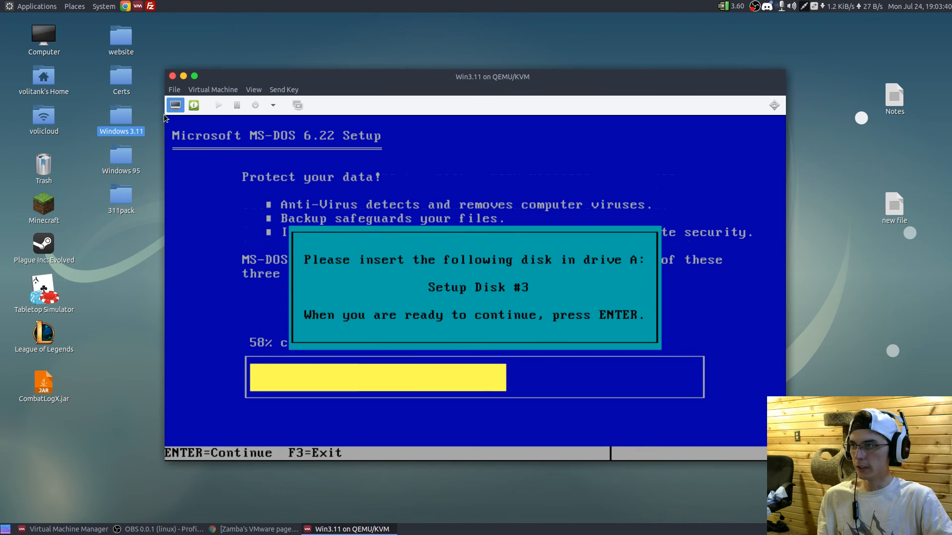
pyautogui.click(193, 105)
pyautogui.click(506, 139)
pyautogui.click(345, 139)
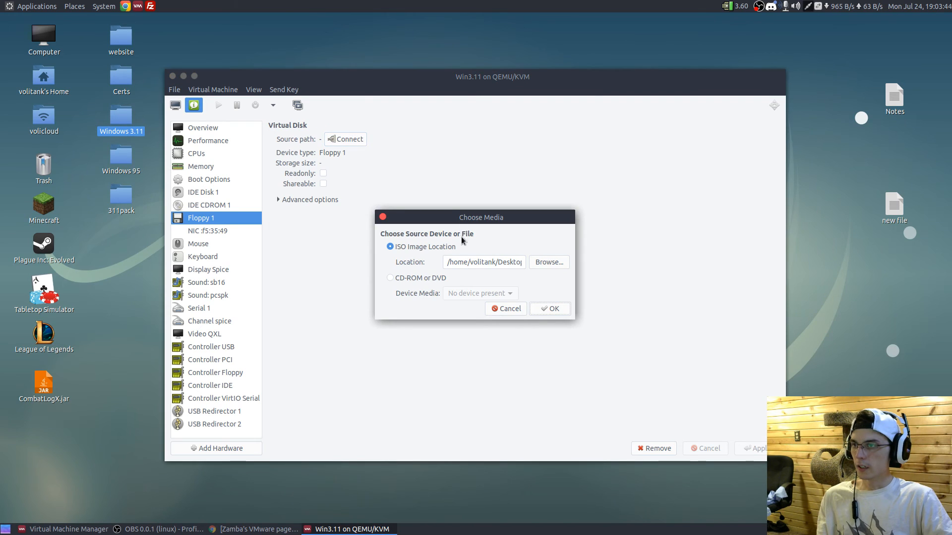
pyautogui.click(547, 262)
pyautogui.click(458, 295)
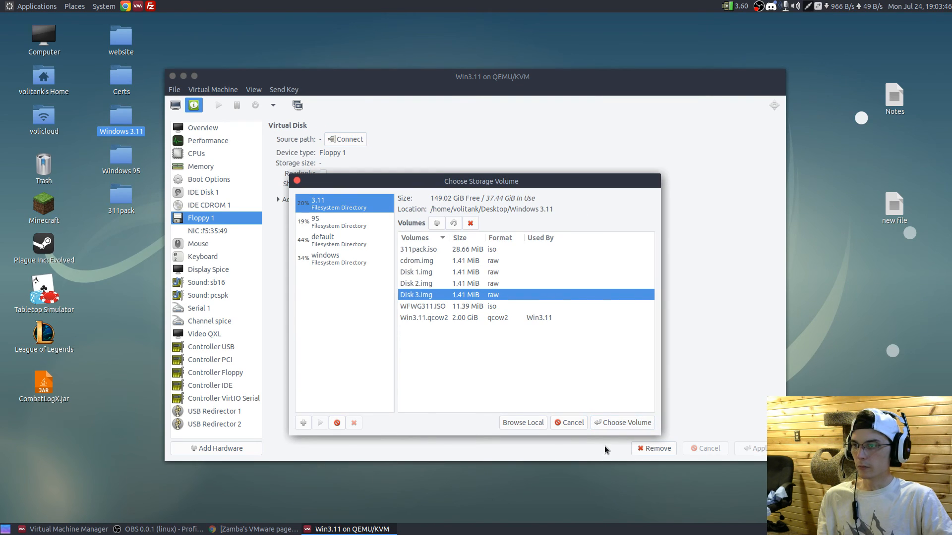
pyautogui.click(626, 423)
pyautogui.click(547, 306)
pyautogui.click(565, 306)
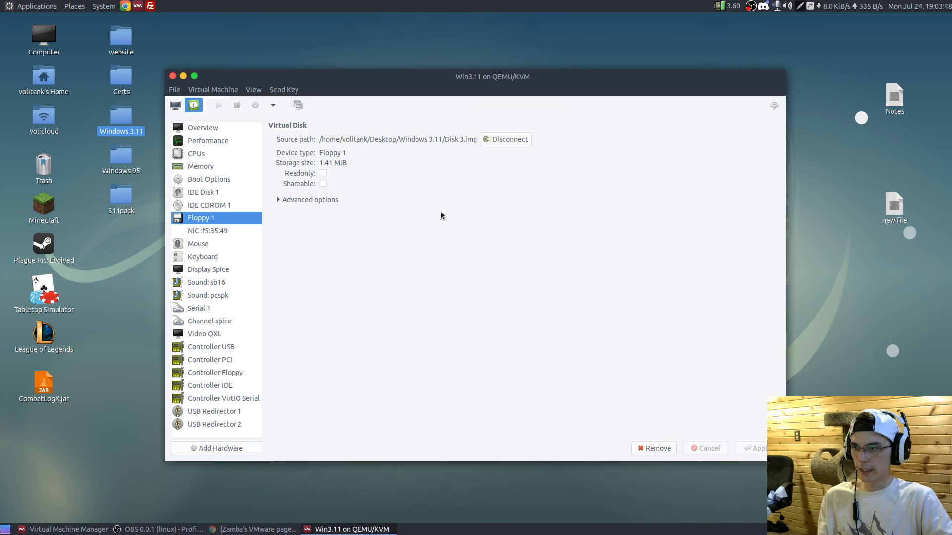
pyautogui.click(175, 105)
pyautogui.press('Return')
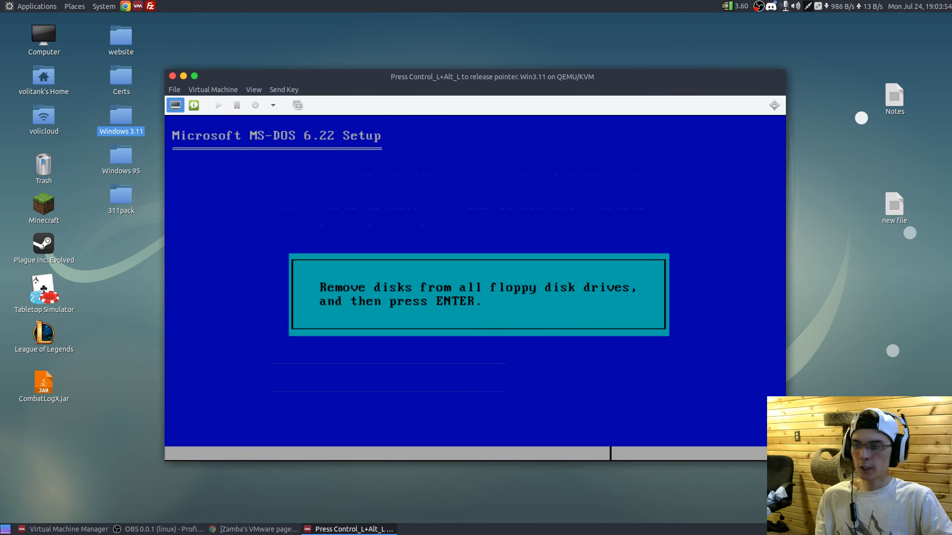
# - Inspect Floppy 1's advanced options and disk bus setting, and return to the MS-DOS Setup console
pyautogui.hotkey('ctrl', 'alt')
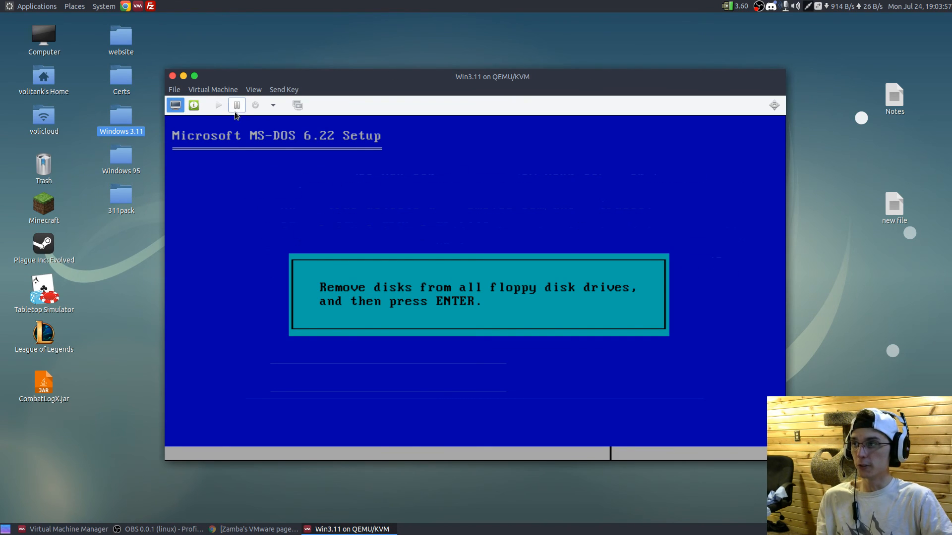
pyautogui.click(194, 105)
pyautogui.click(300, 199)
pyautogui.click(416, 211)
pyautogui.click(474, 205)
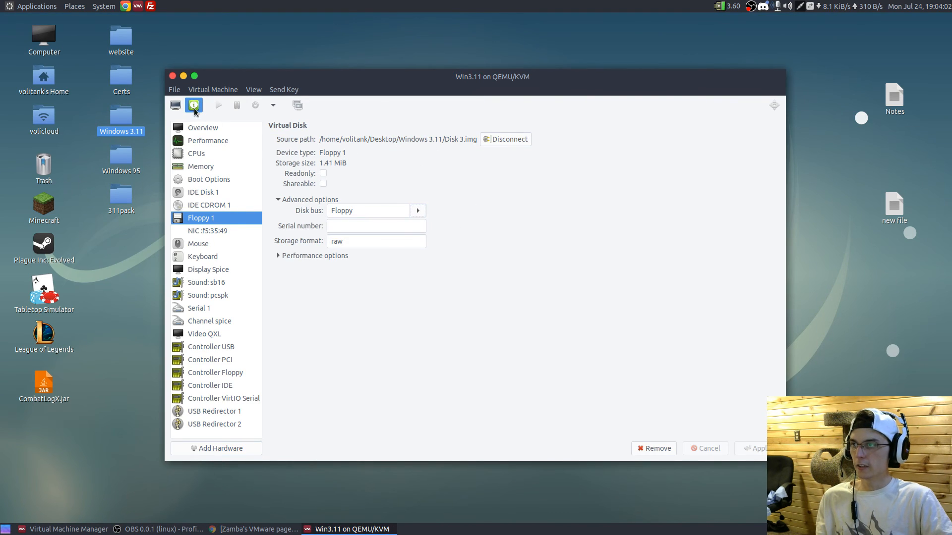
pyautogui.click(176, 106)
pyautogui.click(246, 167)
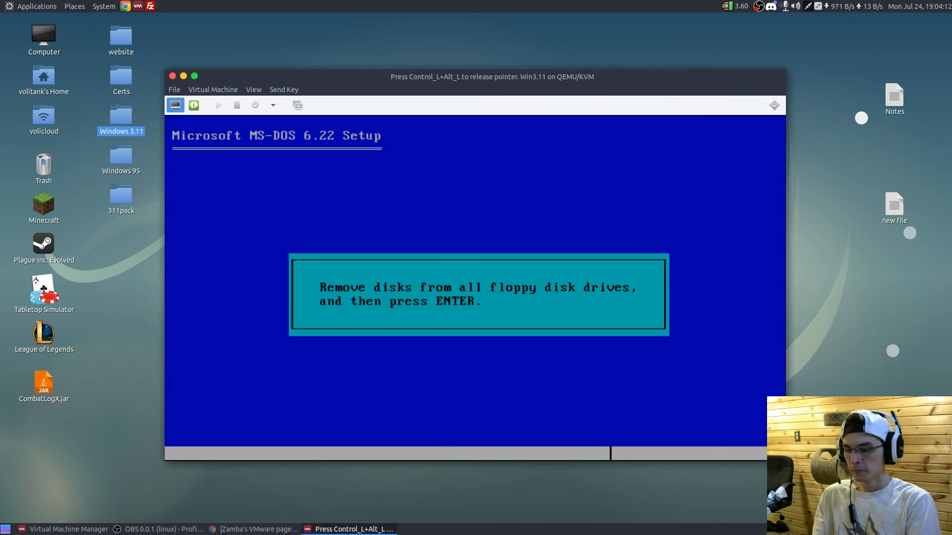
# - Finish MS-DOS Setup with a restart, release the pointer from the console, and power off the virtual machine
pyautogui.press('Return')
pyautogui.press('Return')
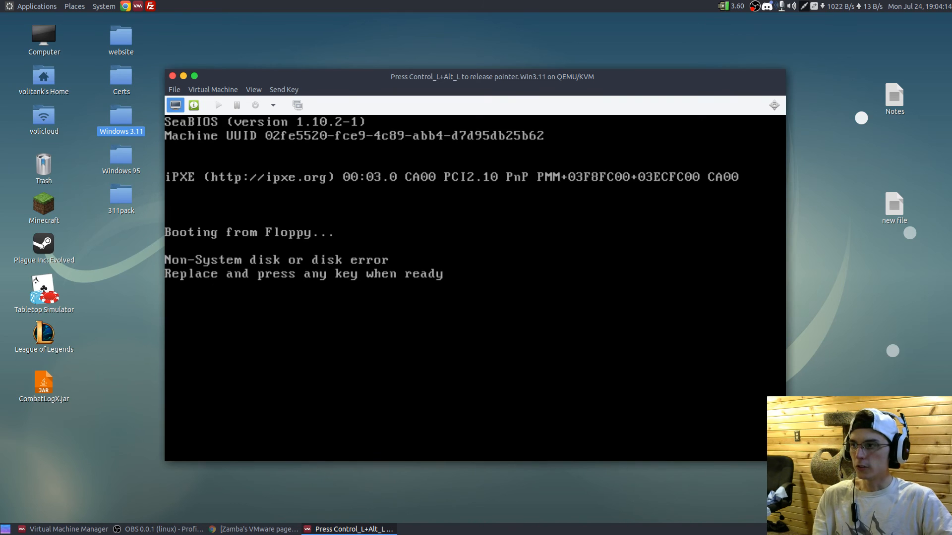
pyautogui.hotkey('ctrl', 'alt')
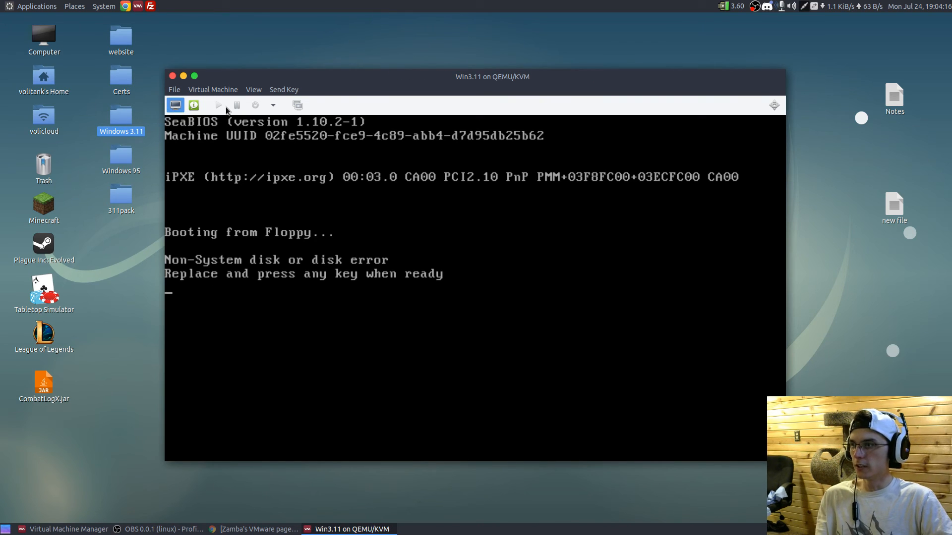
pyautogui.click(273, 105)
pyautogui.click(271, 165)
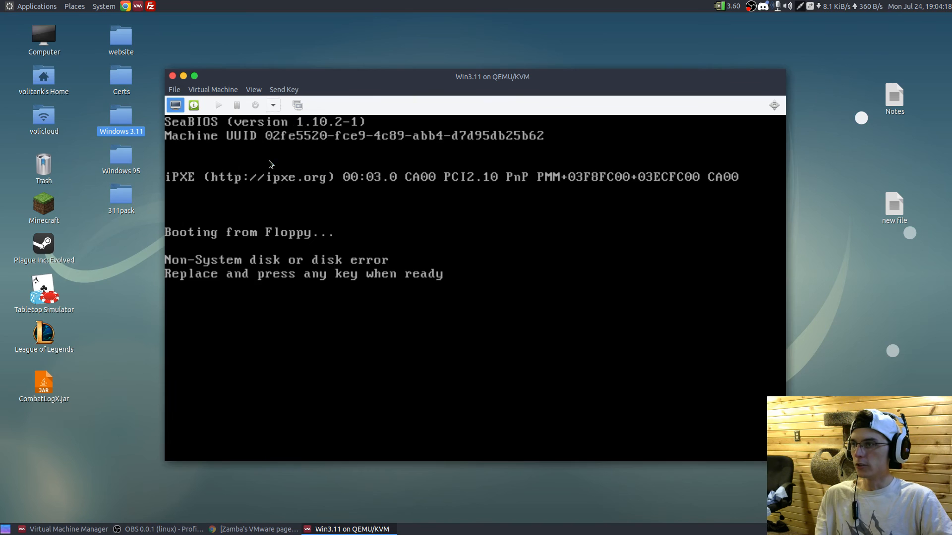
# - Replace the image in Floppy 1 with cdrom.img from the 3.11 pool
pyautogui.click(194, 105)
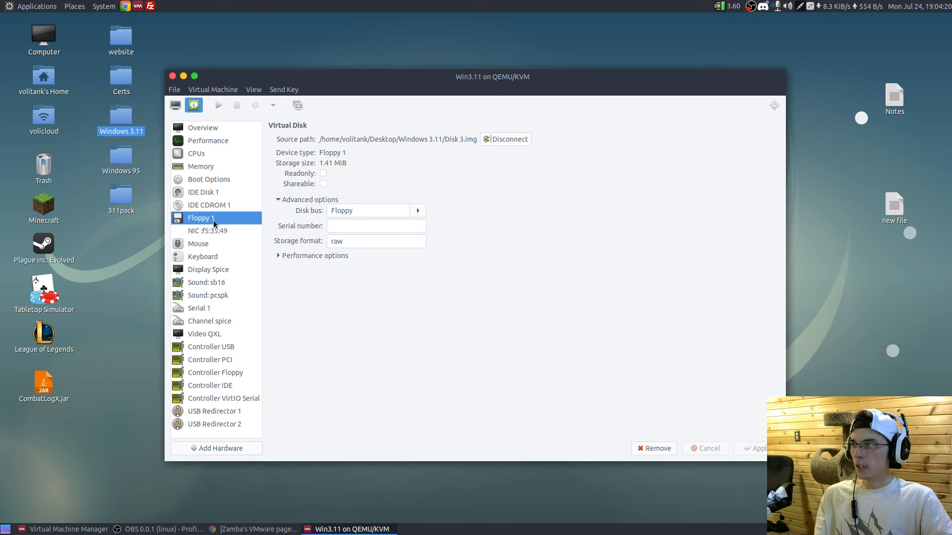
pyautogui.click(490, 139)
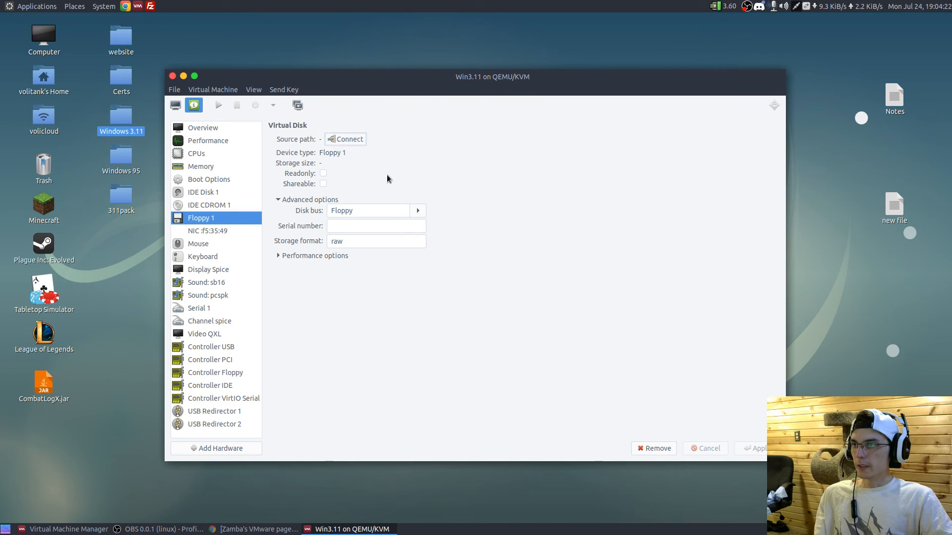
pyautogui.click(363, 144)
pyautogui.click(549, 253)
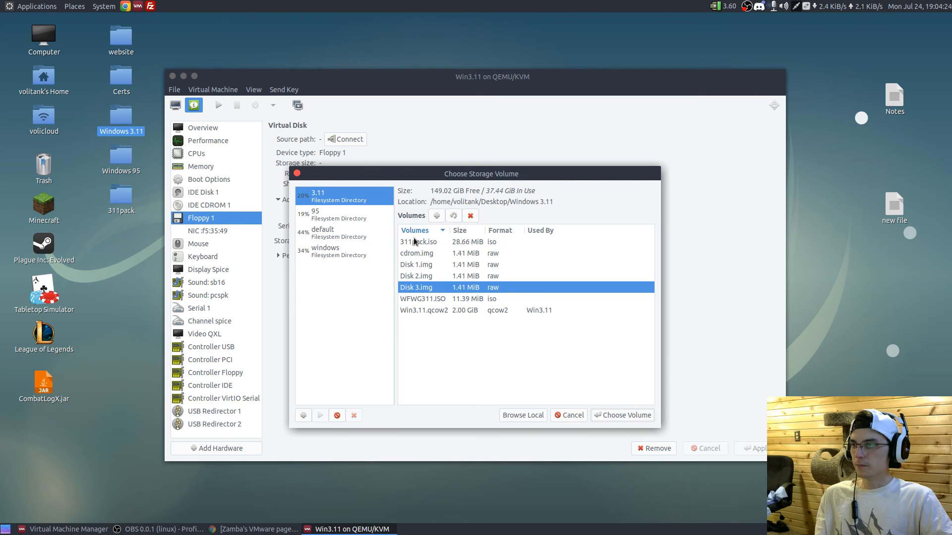
pyautogui.click(429, 254)
pyautogui.click(622, 415)
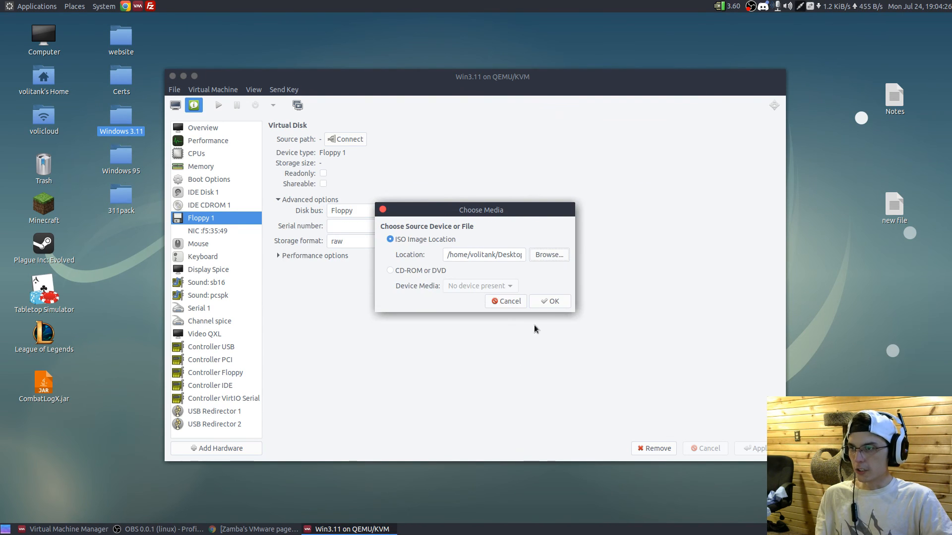
pyautogui.click(548, 301)
pyautogui.click(524, 304)
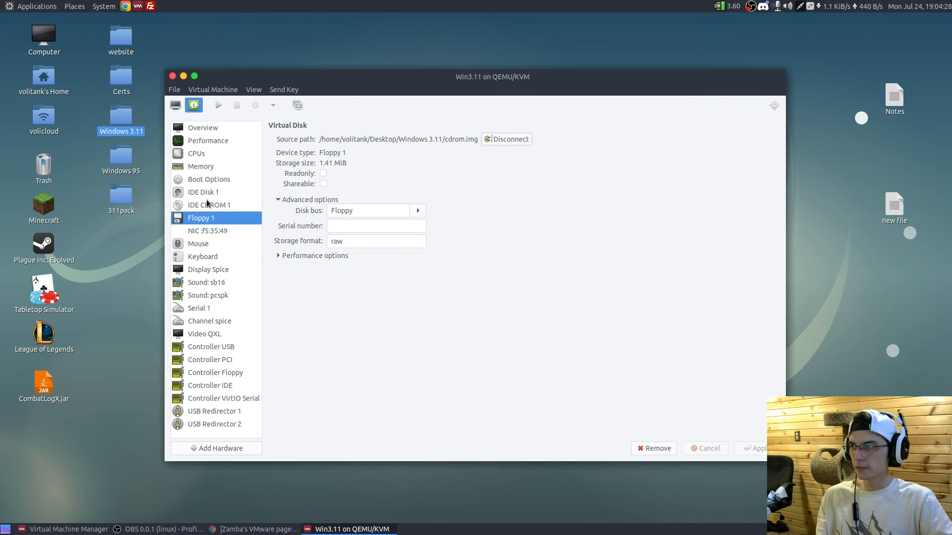
# - Move IDE Disk 1 above Floppy 1 in the boot device order, apply the change, and start the virtual machine
pyautogui.click(230, 191)
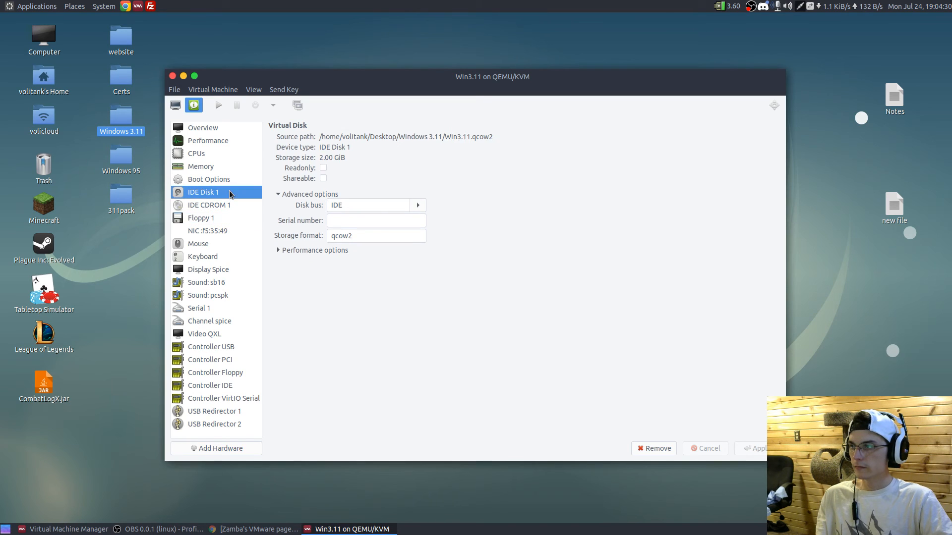
pyautogui.click(229, 182)
pyautogui.click(332, 199)
pyautogui.click(354, 186)
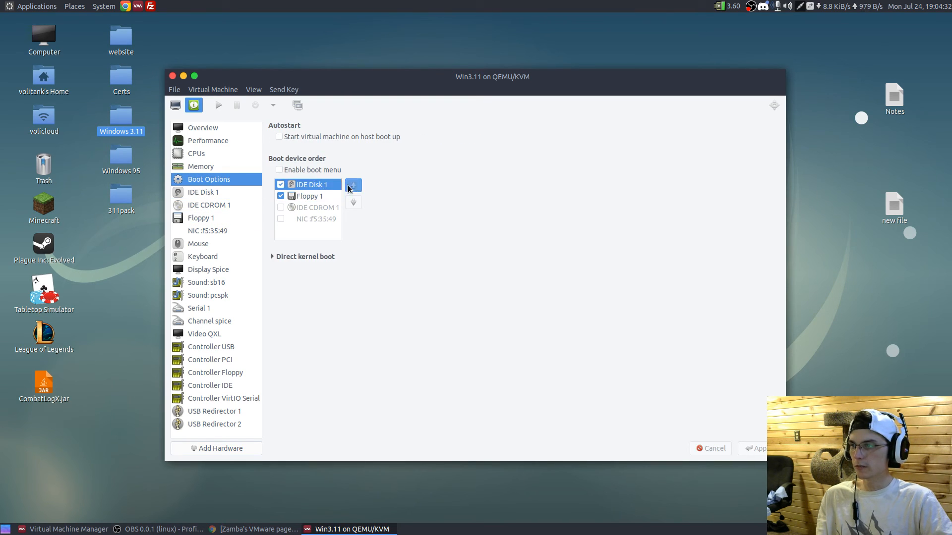
pyautogui.click(752, 449)
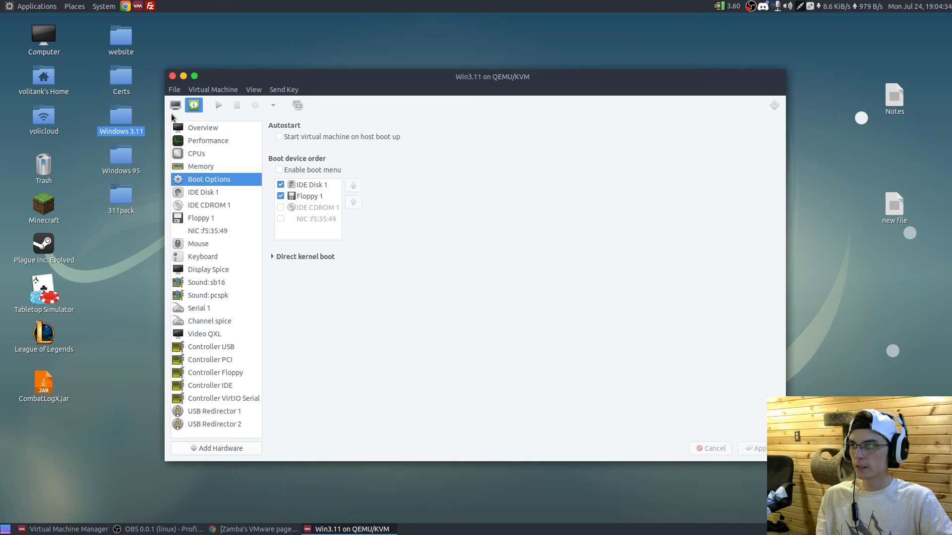
pyautogui.click(175, 105)
pyautogui.click(219, 105)
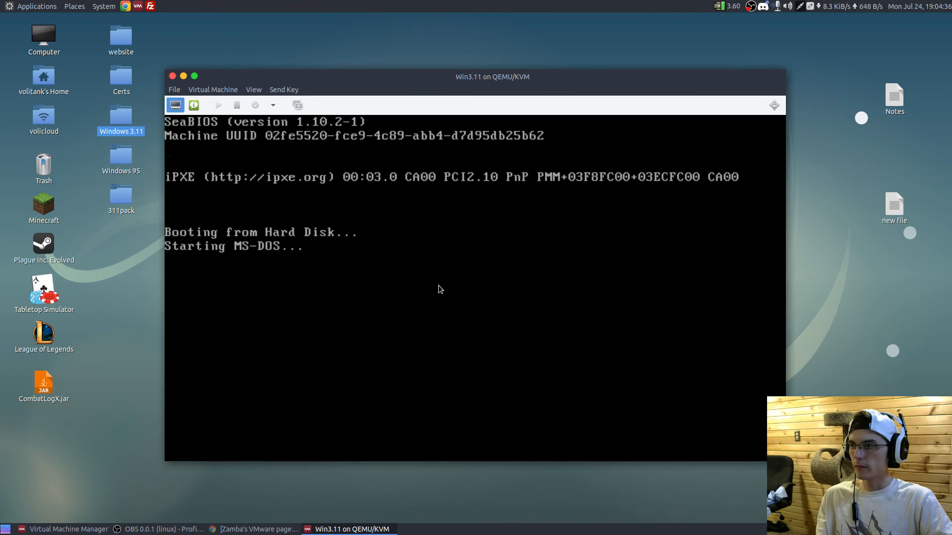
# - Open the desktop's Notes file and arrange it side by side with the virtual machine console
pyautogui.doubleClick(894, 96)
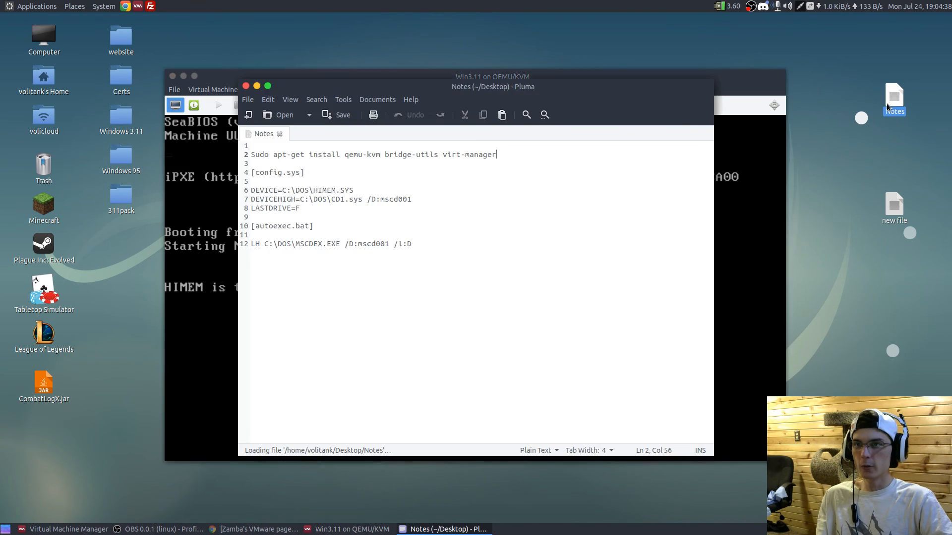
pyautogui.moveTo(905, 138); pyautogui.dragTo(951, 134)
pyautogui.moveTo(420, 78); pyautogui.dragTo(1, 149)
pyautogui.click(198, 231)
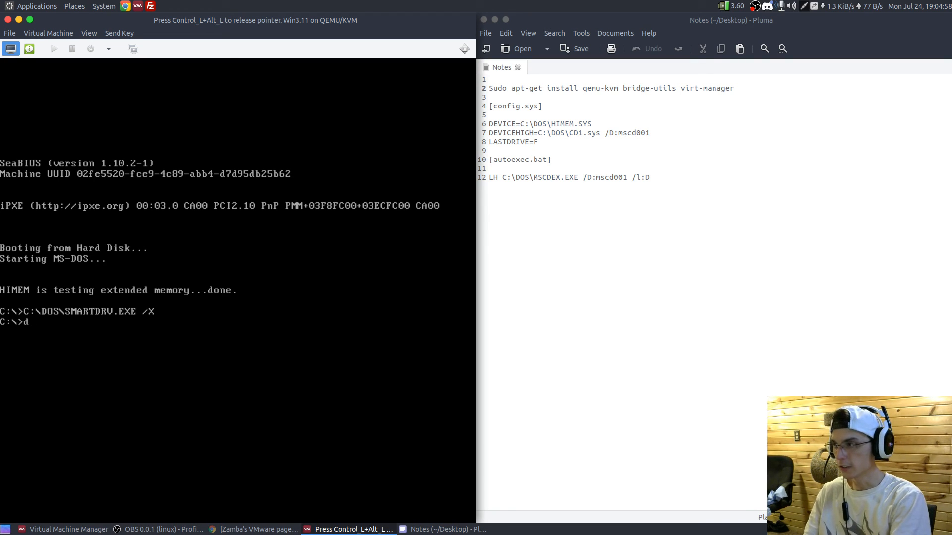
# - List the files on drives C: and A:, and copy CD1.SYS from the floppy to C:\dos
pyautogui.press('Return')
pyautogui.write('a:')
pyautogui.press('Return')
pyautogui.press('Return')
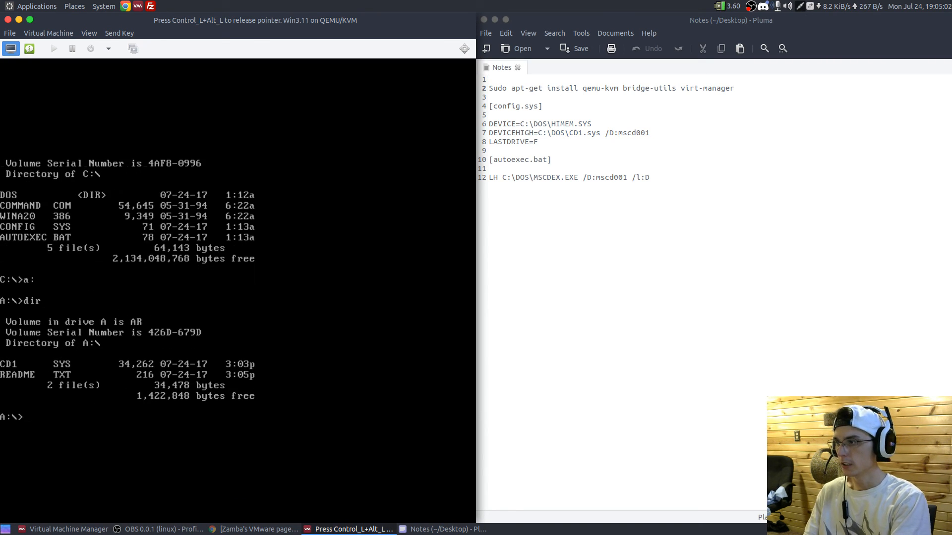
pyautogui.write('copy CD1.SYS')
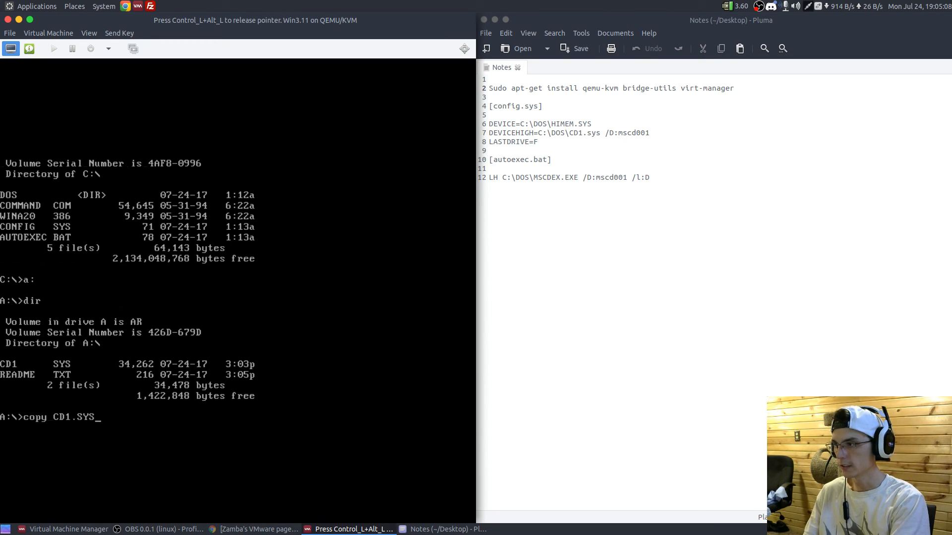
pyautogui.write(' C:\\dos')
pyautogui.press('Return')
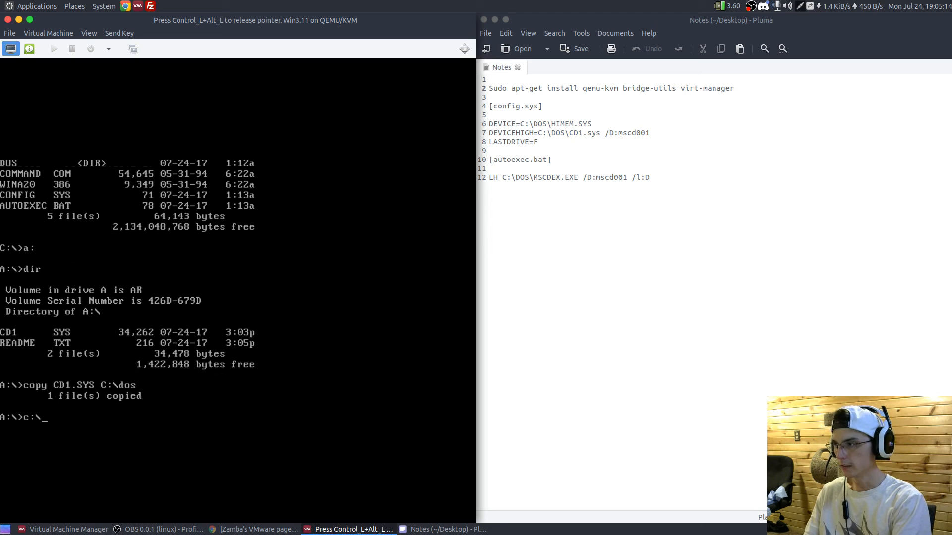
# - Switch back to drive C: and list its root and DOS directories to check for CD1.SYS
pyautogui.write('c:\\')
pyautogui.press('BackSpace')
pyautogui.press('Return')
pyautogui.write('dir')
pyautogui.press('Return')
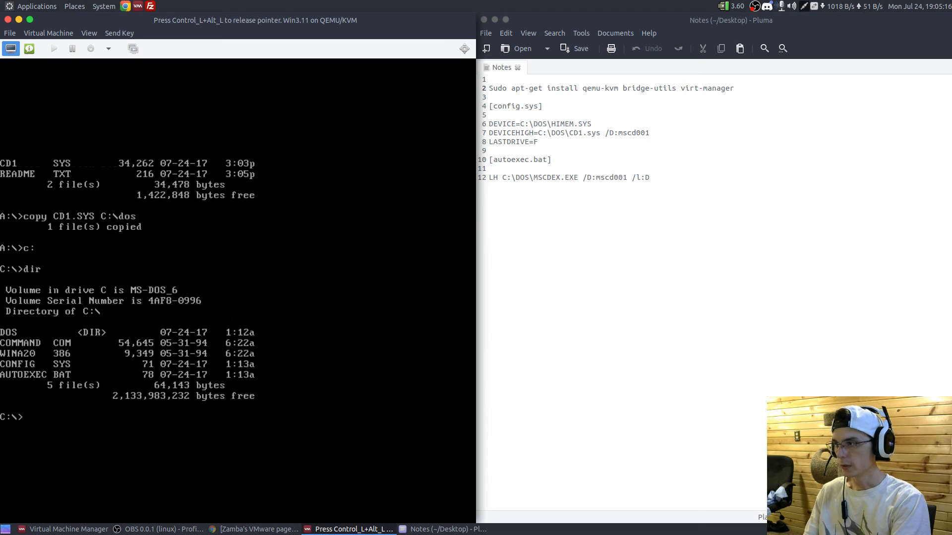
pyautogui.write('cd dos')
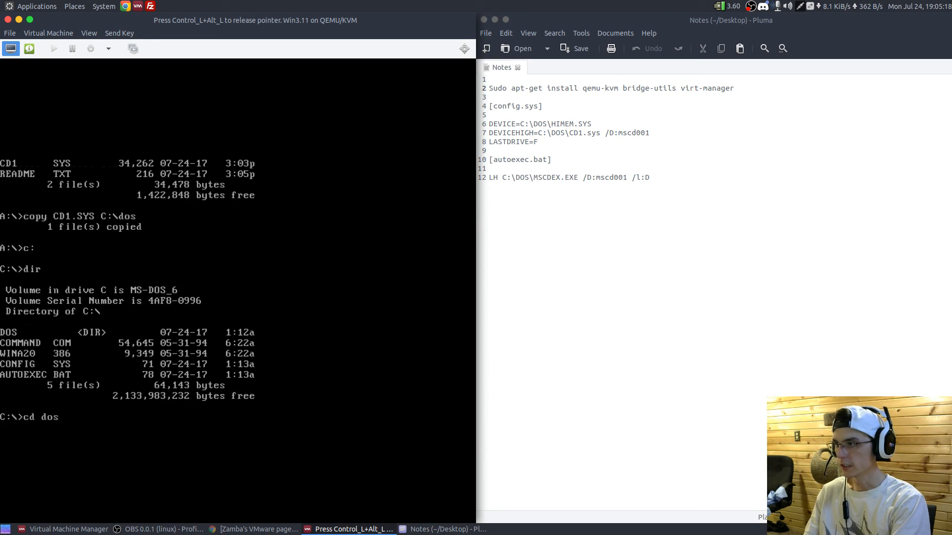
pyautogui.press('Return')
pyautogui.write('dir')
pyautogui.press('Return')
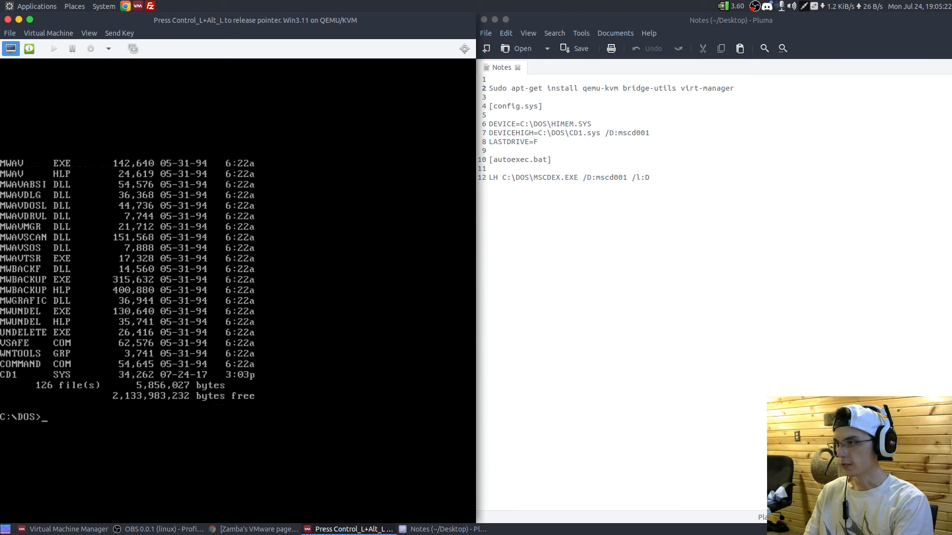
# - Return to the root of drive C: and open config.sys in the MS-DOS Editor
pyautogui.write('cd ..')
pyautogui.press('Return')
pyautogui.write('dir')
pyautogui.press('Return')
pyautogui.write('e')
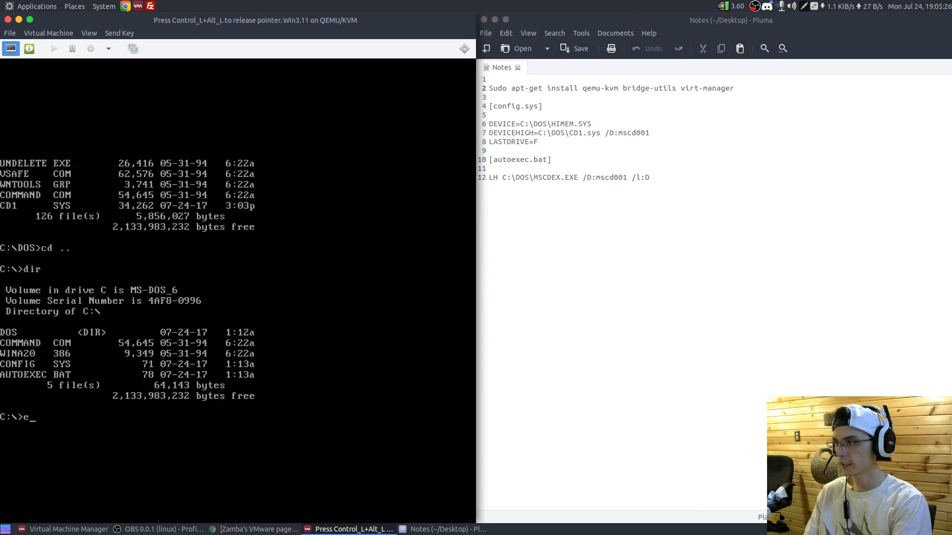
pyautogui.write('dit con fig.sys')
pyautogui.press('Return')
# - Add the line DEVICEHIGH=C:\DOS\CD1.sys /D:mscd001 between DOS=HIGH and FILES=30 in CONFIG.SYS
pyautogui.press('Down')
pyautogui.press('Down')
pyautogui.press('Down')
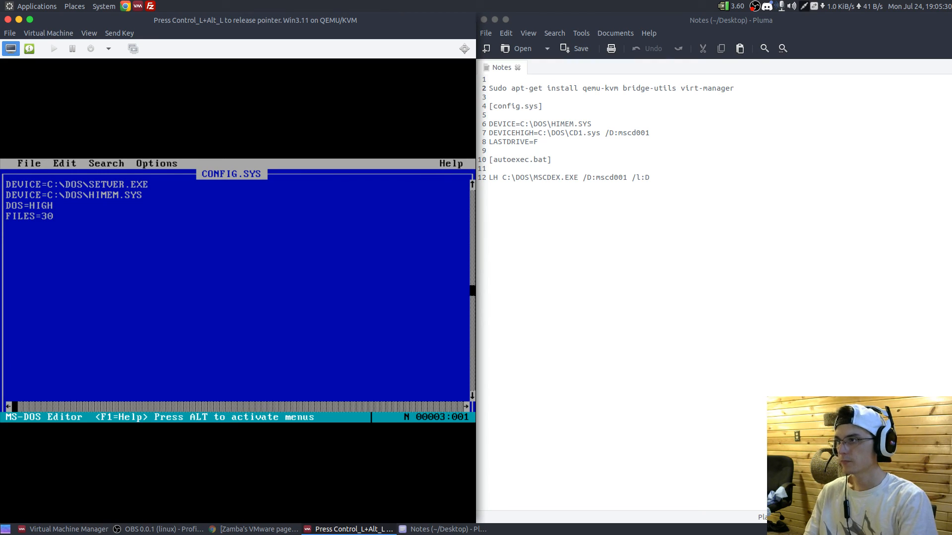
pyautogui.press('Return')
pyautogui.press('Up')
pyautogui.write('DEV')
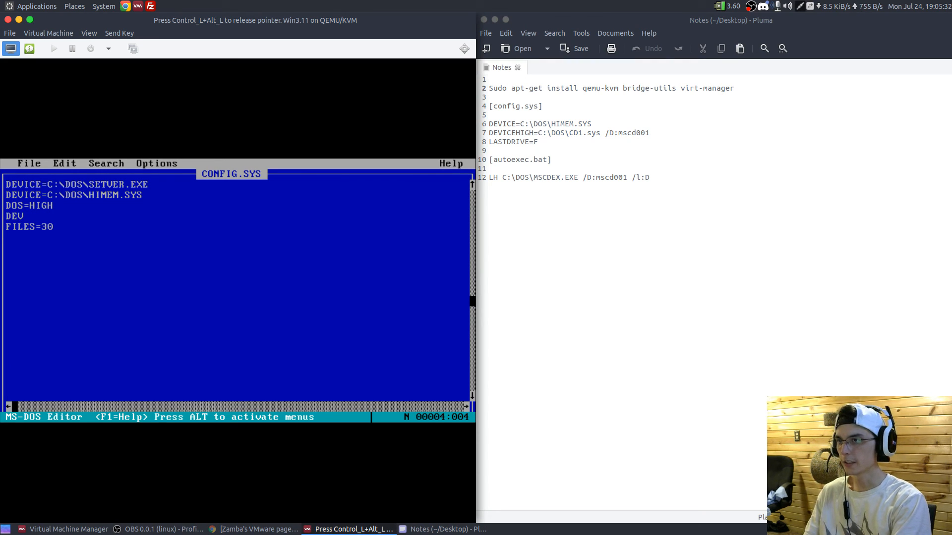
pyautogui.write('ICEHIGH')
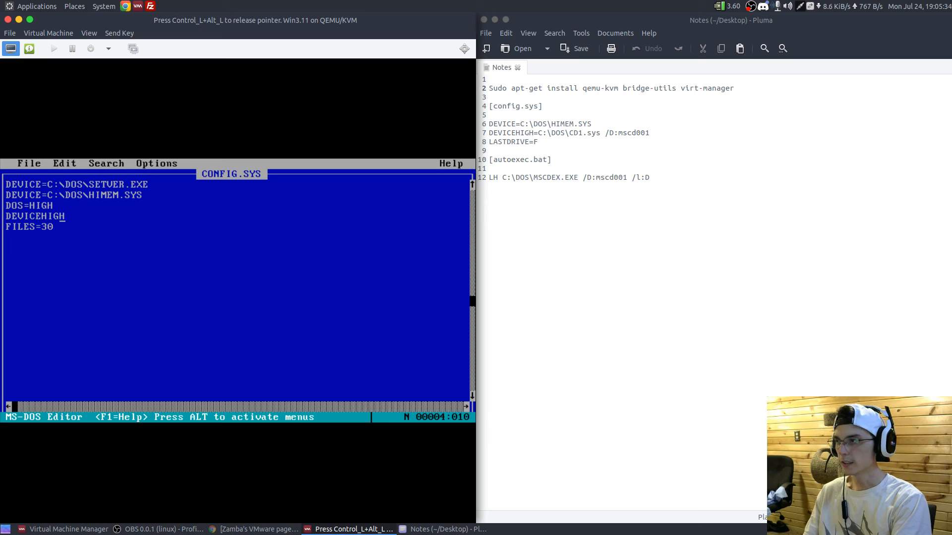
pyautogui.write('=C:\\DOS\\CD1.s')
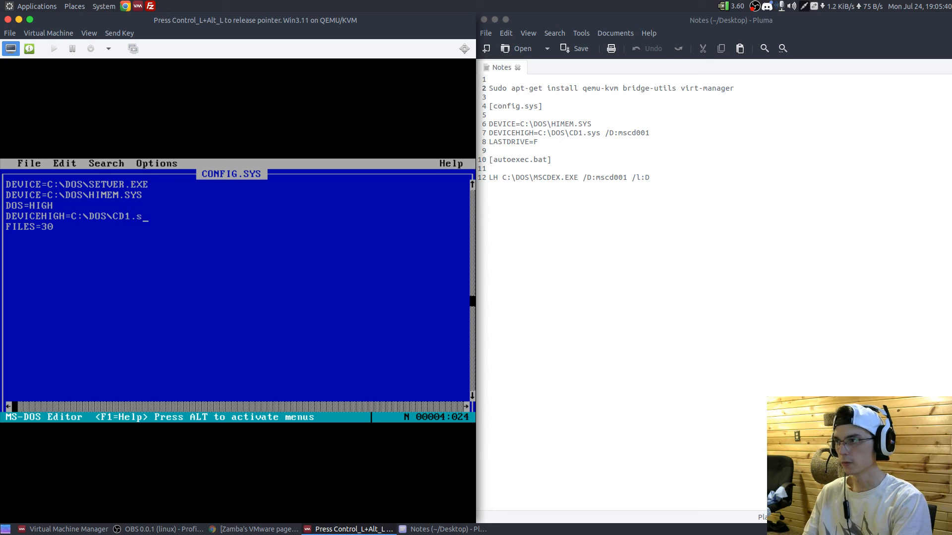
pyautogui.write('ys /d')
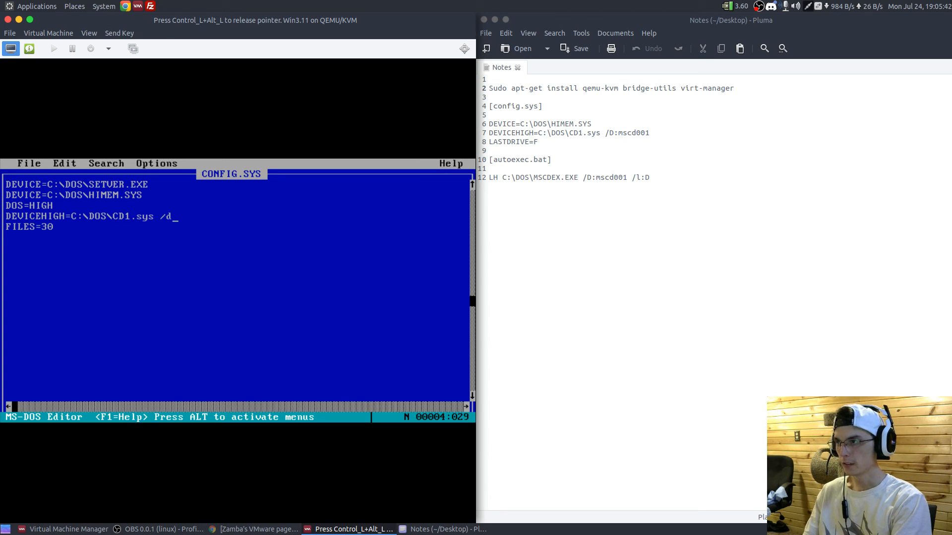
pyautogui.press('BackSpace')
pyautogui.write('D:mscd')
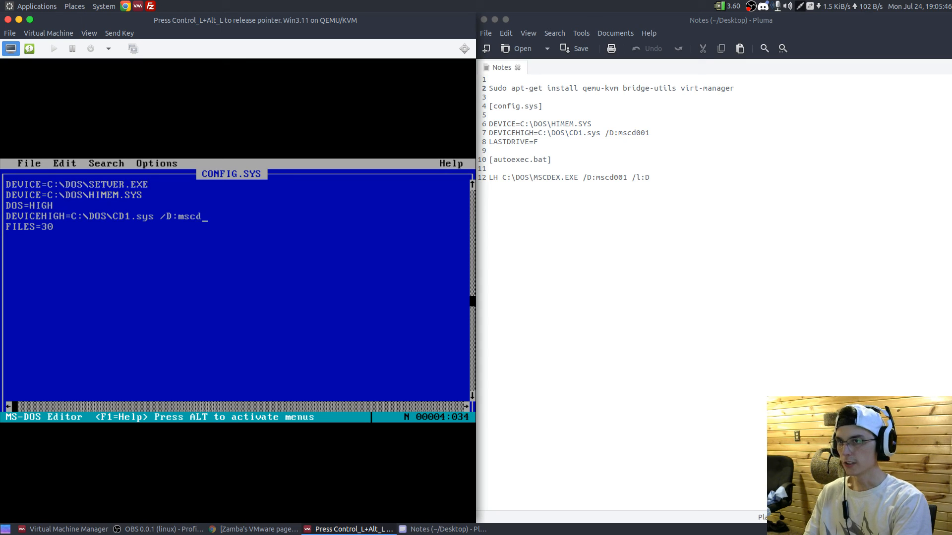
pyautogui.write('001')
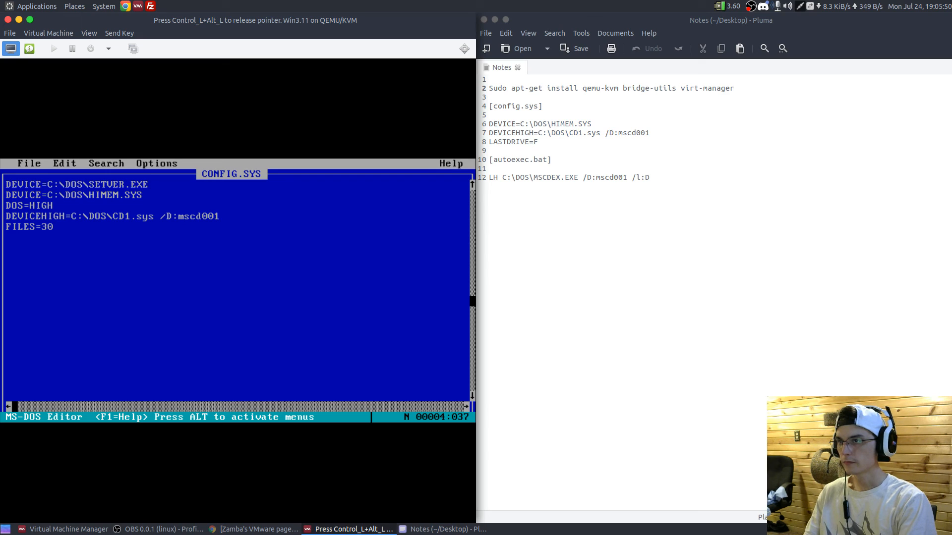
# - Add the line LASTDRIVE=Z below FILES=30 at the end of CONFIG.SYS
pyautogui.press('Down')
pyautogui.press('Down')
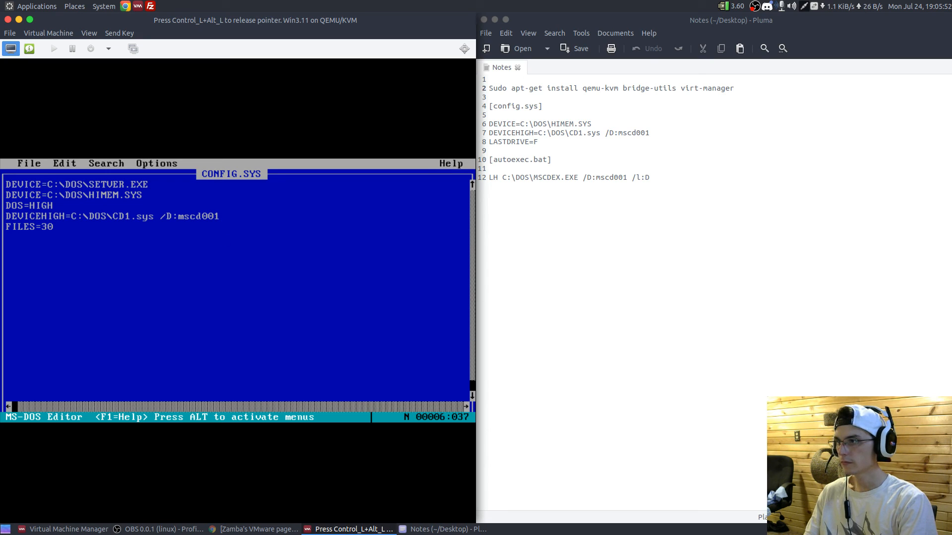
pyautogui.press('Home')
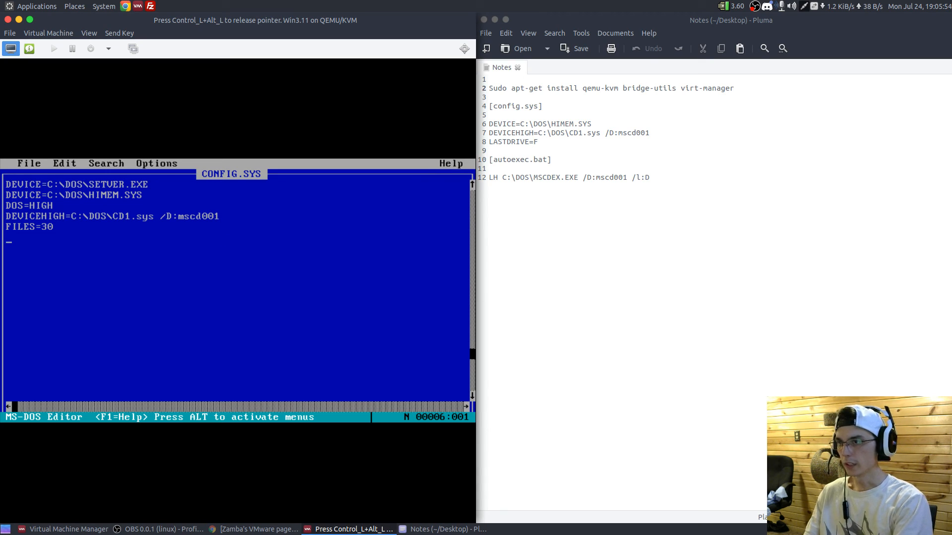
pyautogui.write('LASTDRIVE')
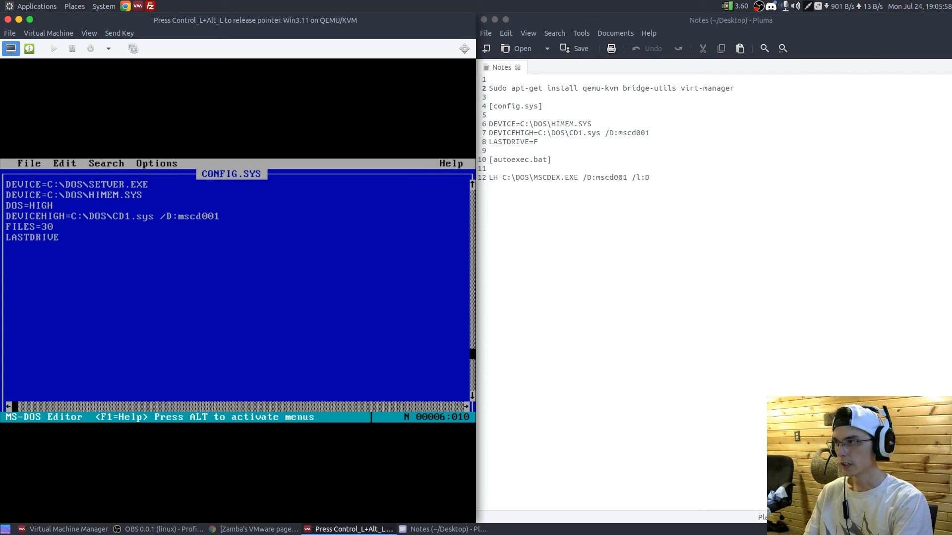
pyautogui.write('=Z')
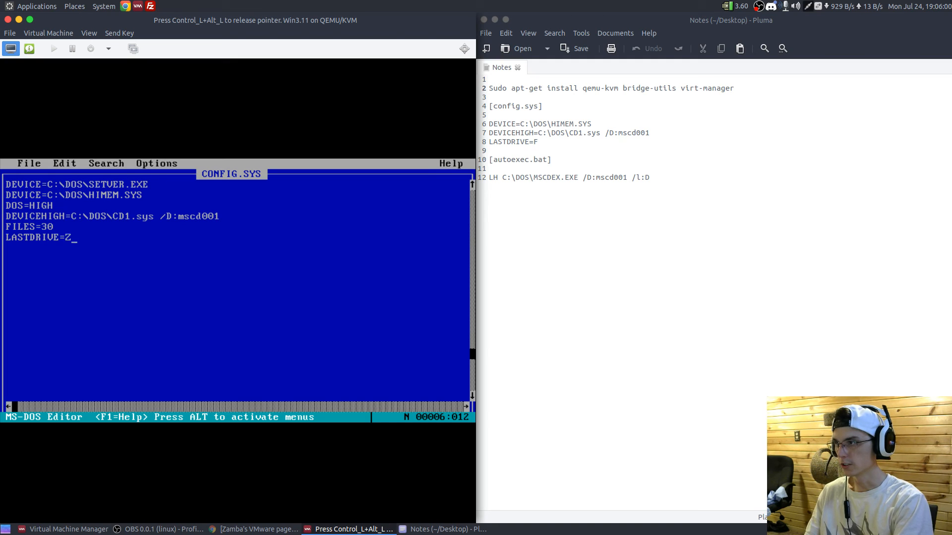
# - Exit the MS-DOS Editor and save the changes to CONFIG.SYS
pyautogui.press('alt')
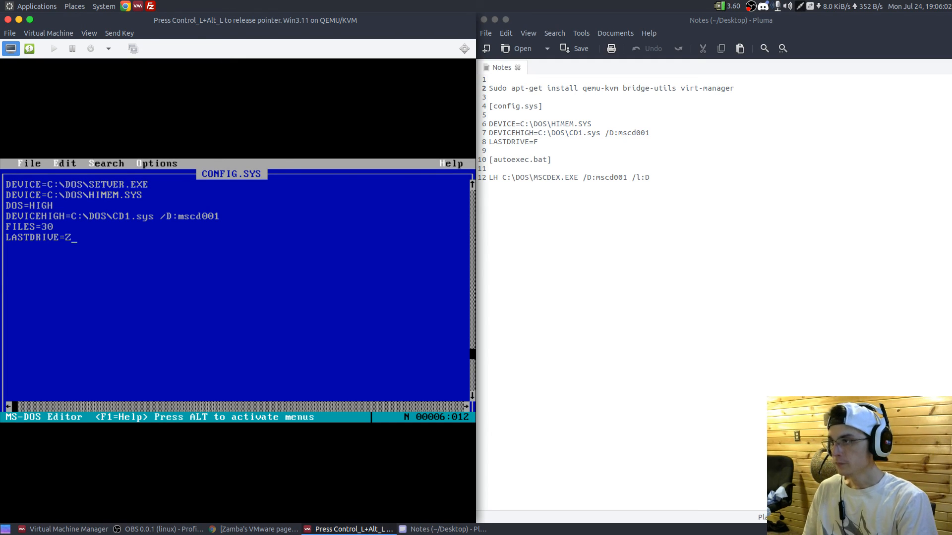
pyautogui.press('f')
pyautogui.press('Up')
pyautogui.press('Return')
pyautogui.press('Return')
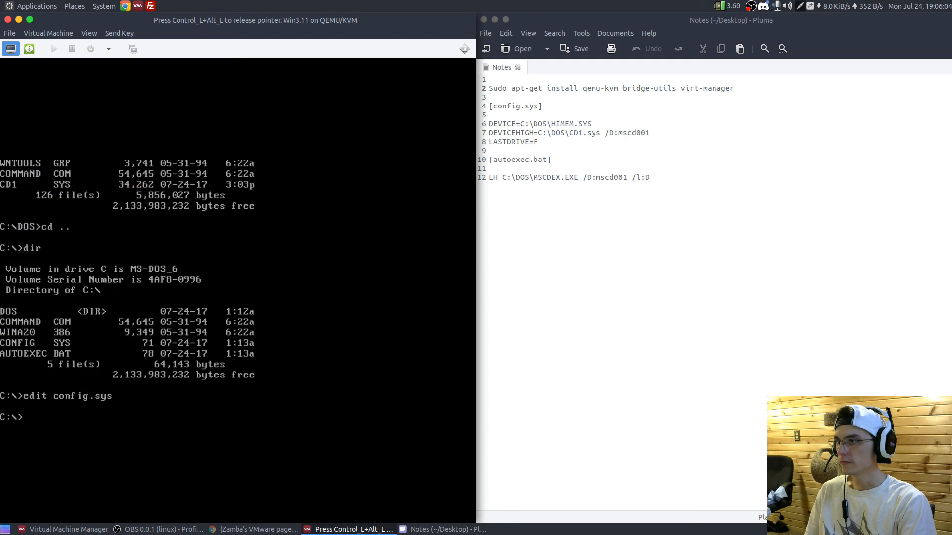
# - Open autoexec.bat in the MS-DOS Editor and add the line LH C:\DOS\MSCDEX.EXE /D:mscd001 /l:D at its end
pyautogui.write('edit autoexec.bat')
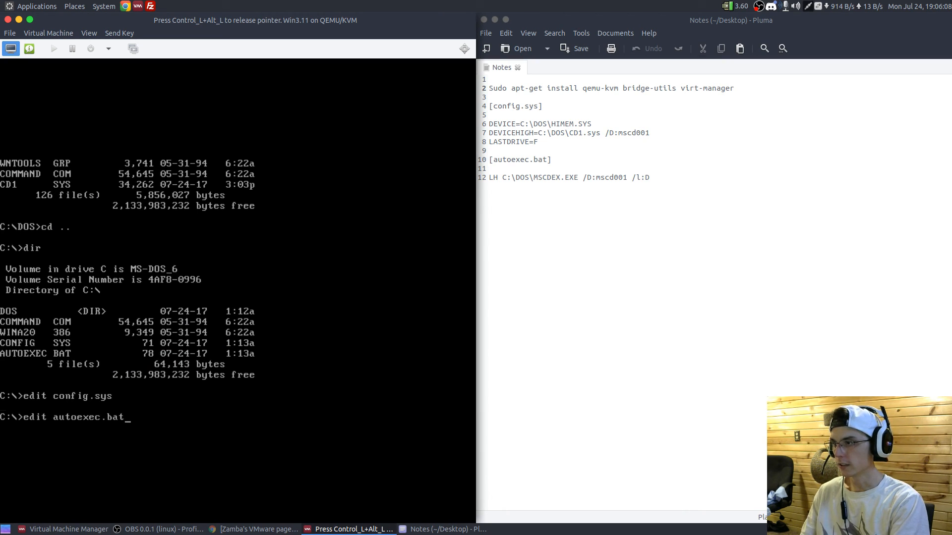
pyautogui.press('Return')
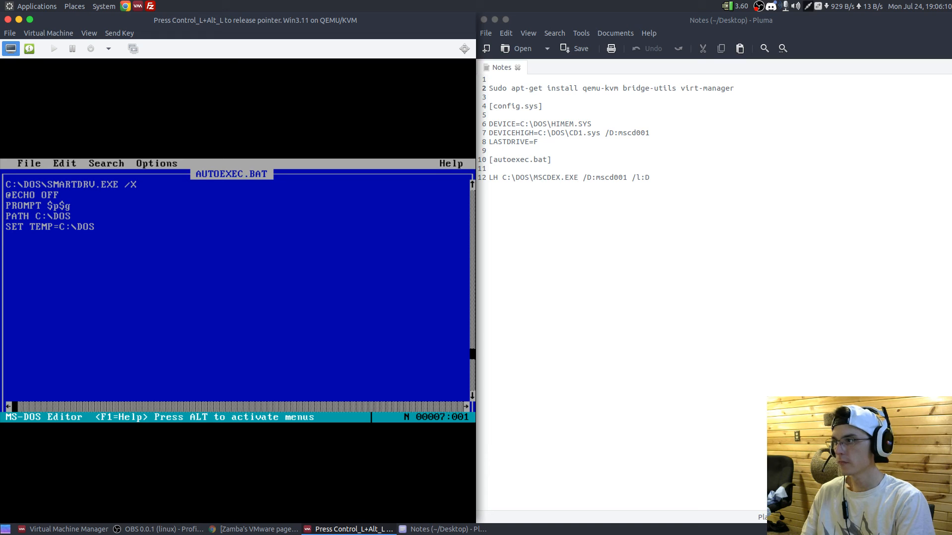
pyautogui.write('LH')
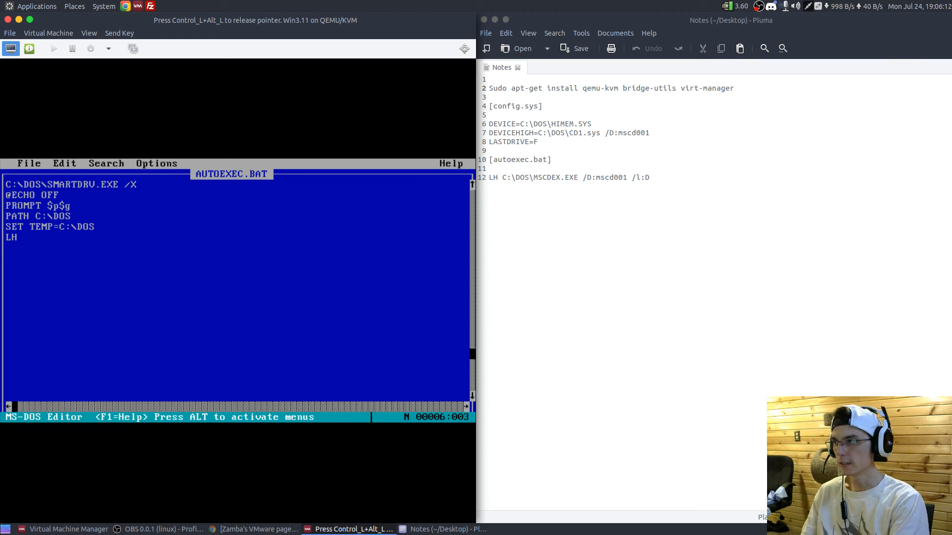
pyautogui.write(' C:\\DOS\\MSCDEX.EXE')
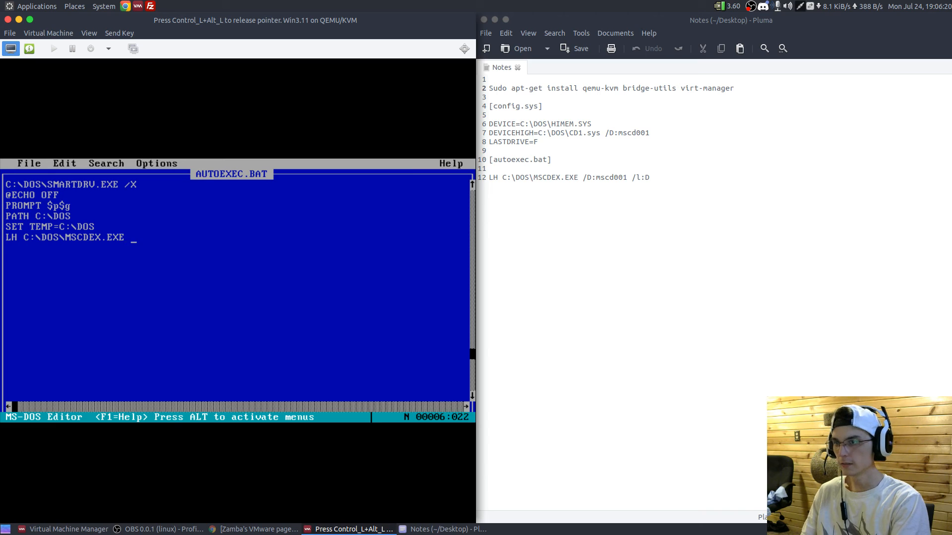
pyautogui.write(' /D:')
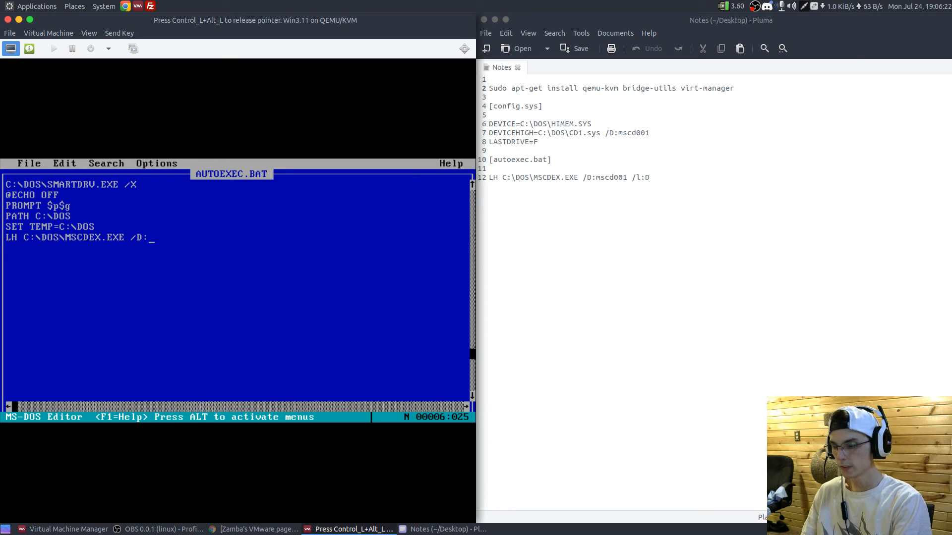
pyautogui.write('mscd001 /l:D')
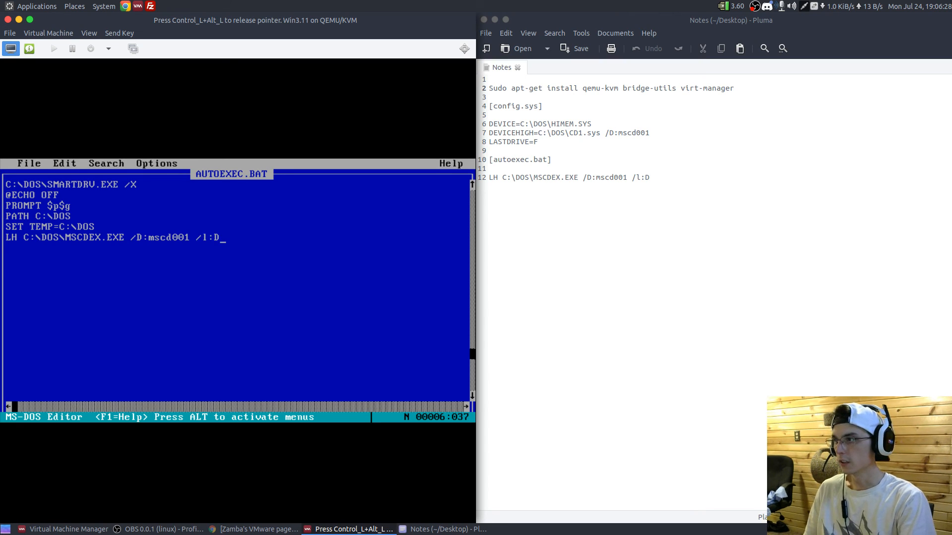
# - Exit the MS-DOS Editor and save the changes to AUTOEXEC.BAT
pyautogui.press('alt')
pyautogui.press('Return')
pyautogui.press('Up')
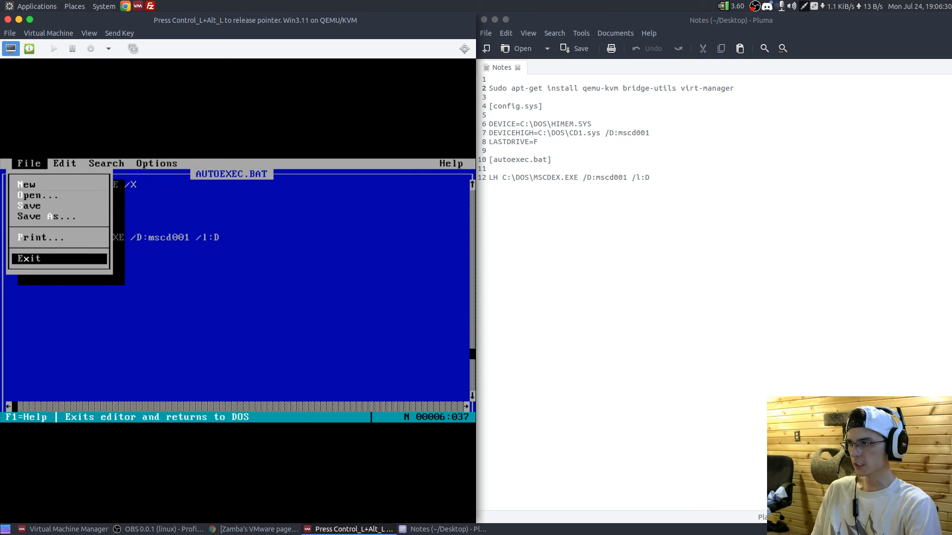
pyautogui.press('Return')
pyautogui.press('Return')
# - Release the pointer from the guest and power off the Win3.11 virtual machine
pyautogui.hotkey('ctrl', 'alt')
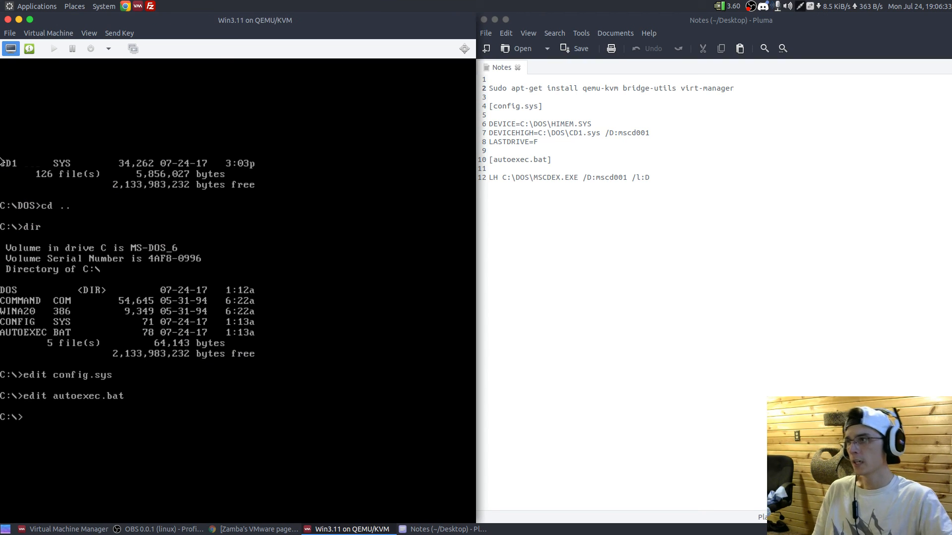
pyautogui.click(111, 46)
pyautogui.click(126, 104)
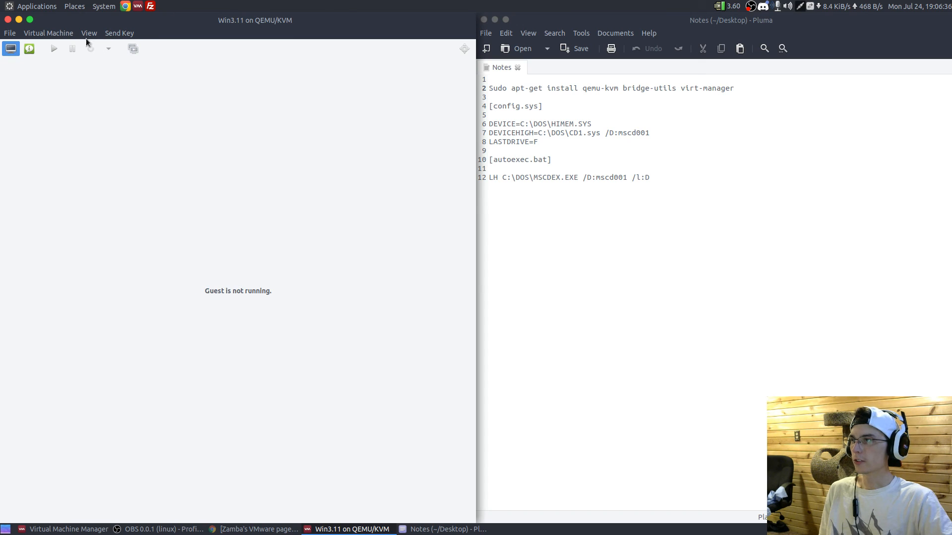
# - Open the storage volume browser to choose a disc image for IDE CDROM 1
pyautogui.click(30, 50)
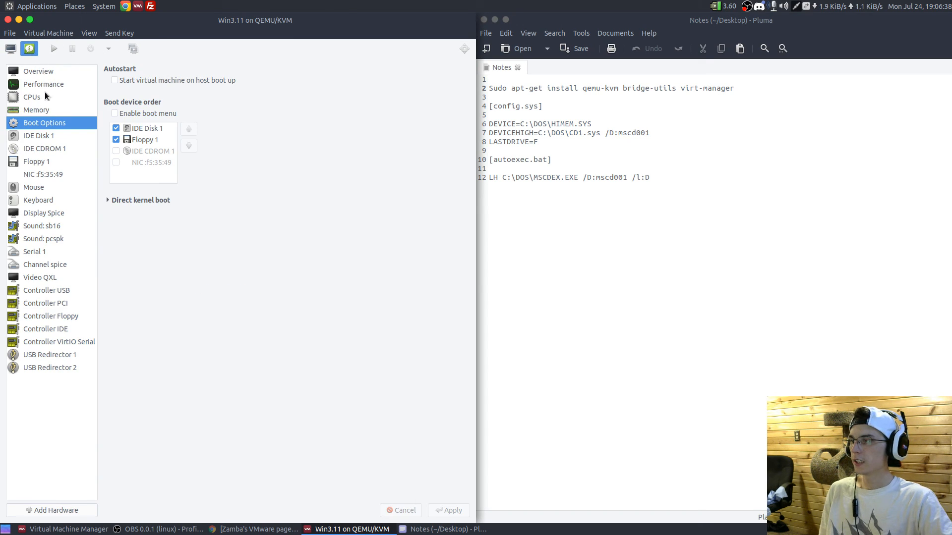
pyautogui.click(55, 148)
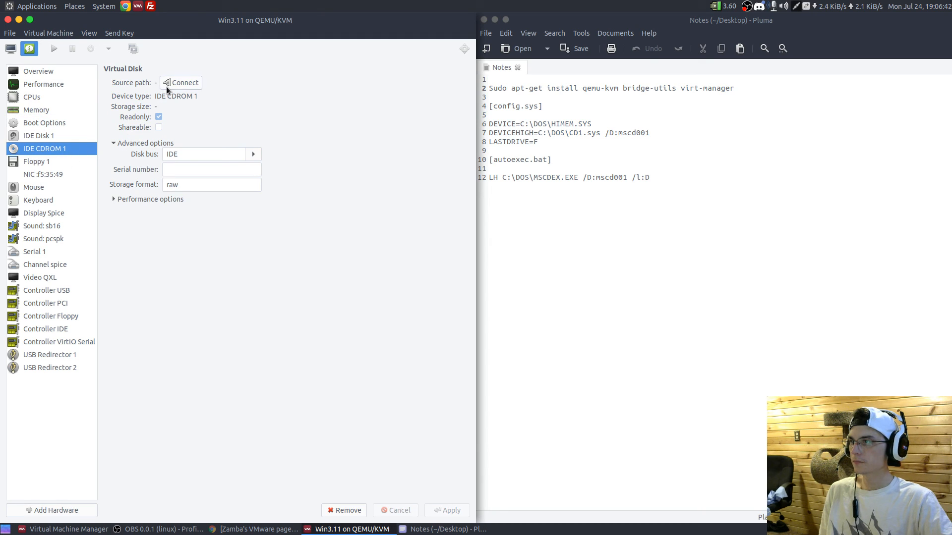
pyautogui.click(181, 82)
pyautogui.click(306, 271)
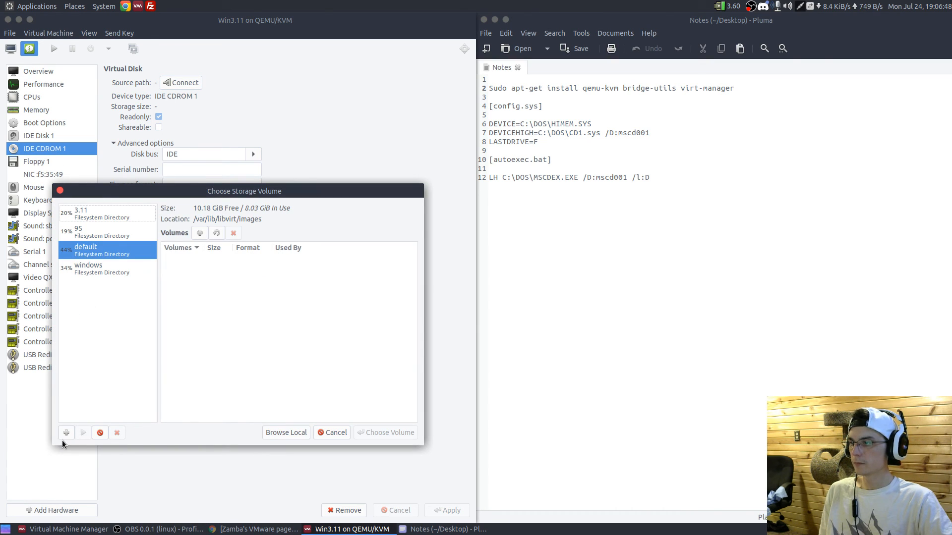
pyautogui.click(66, 433)
pyautogui.write('dos')
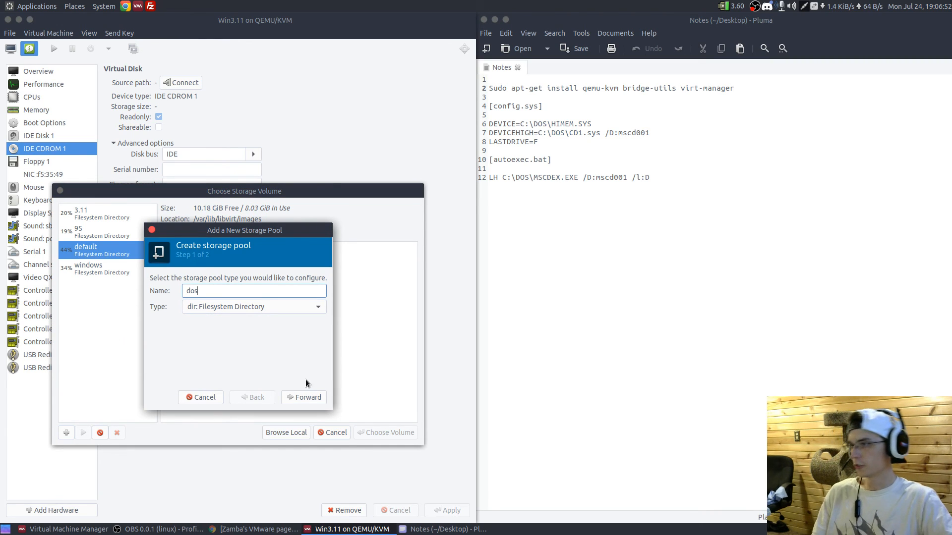
pyautogui.click(314, 398)
pyautogui.click(336, 279)
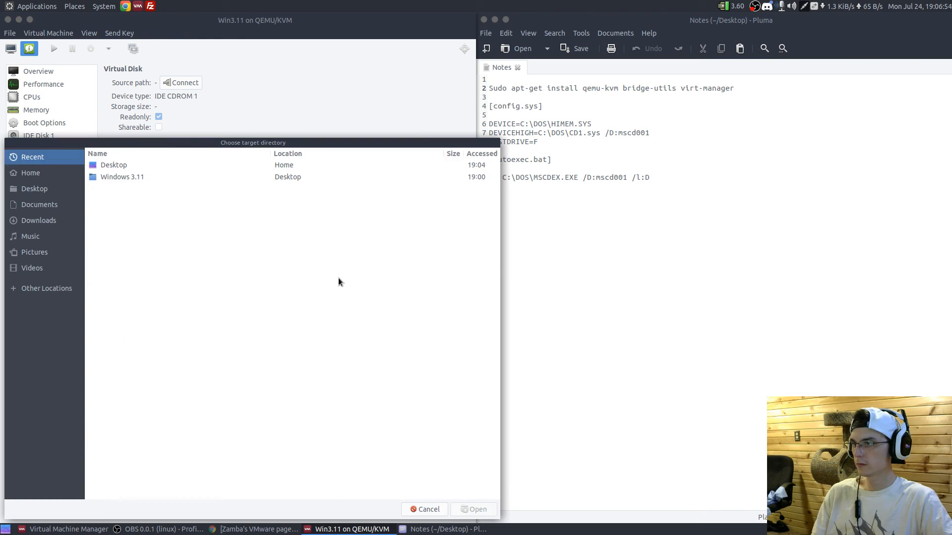
pyautogui.click(56, 189)
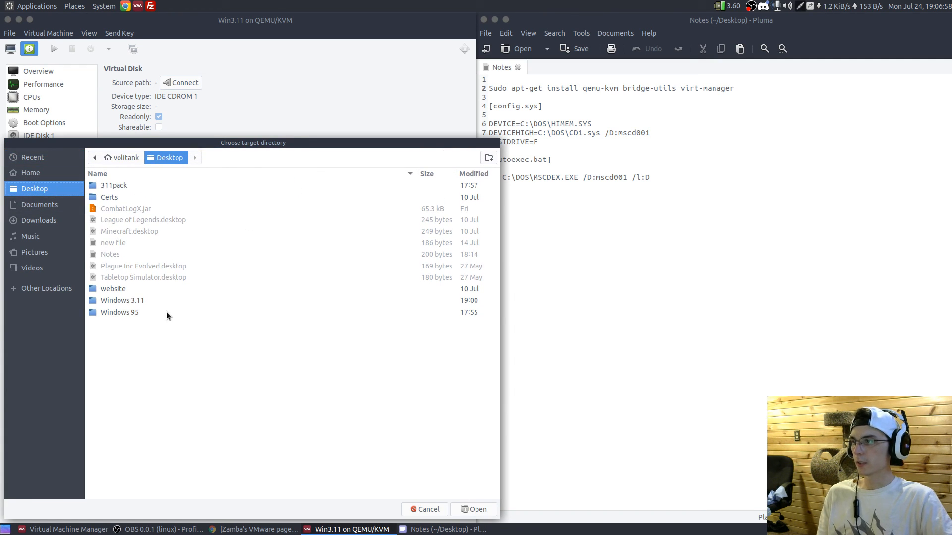
pyautogui.doubleClick(158, 301)
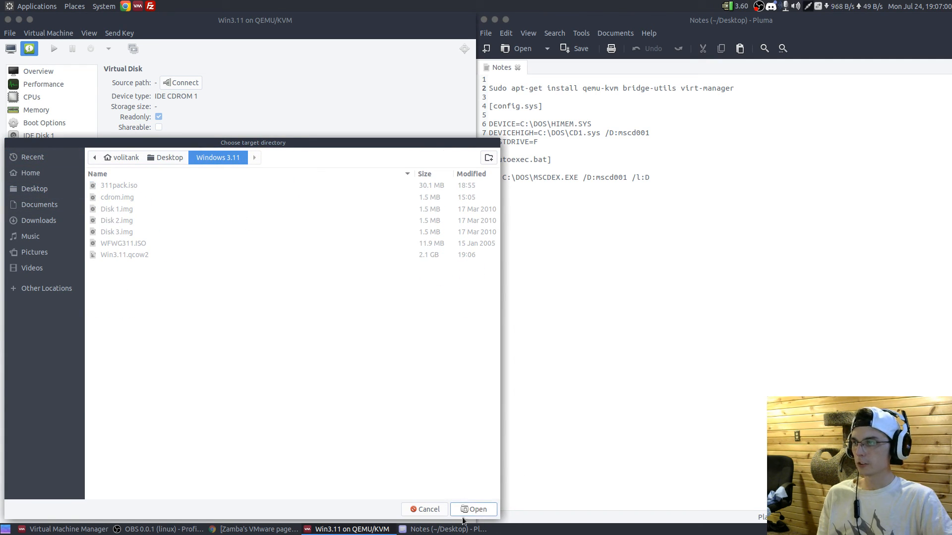
pyautogui.click(424, 509)
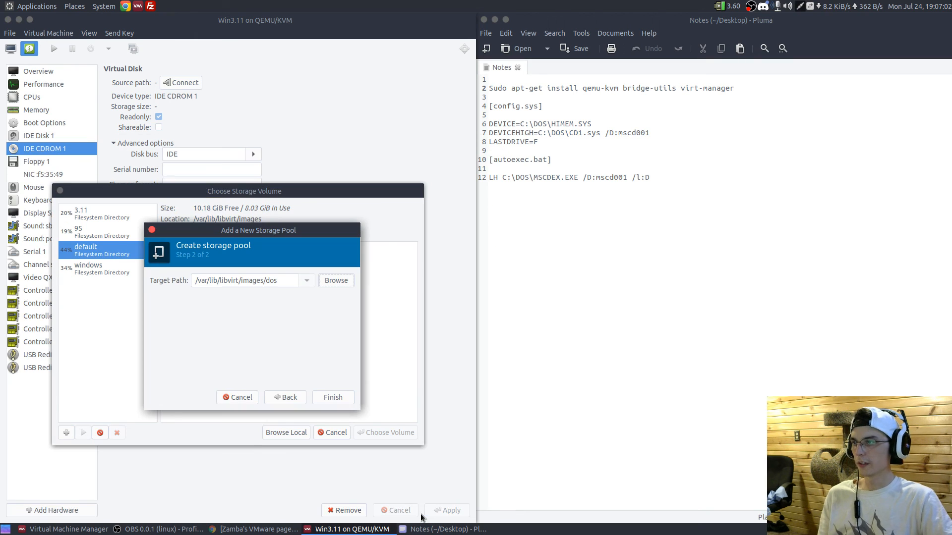
pyautogui.click(227, 401)
# - Refresh the volumes of the 3.11 storage pool and connect WFWG311.ISO to IDE CDROM 1
pyautogui.click(104, 214)
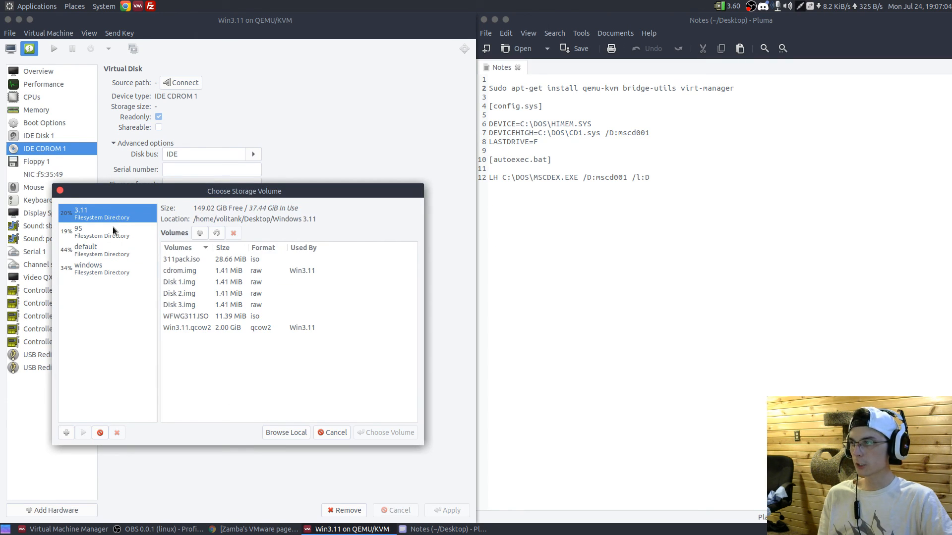
pyautogui.click(215, 232)
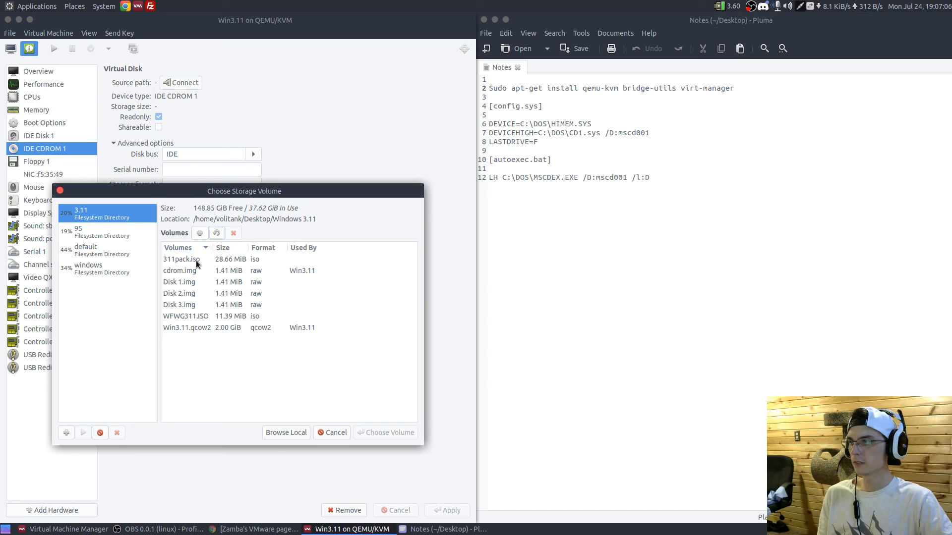
pyautogui.click(188, 316)
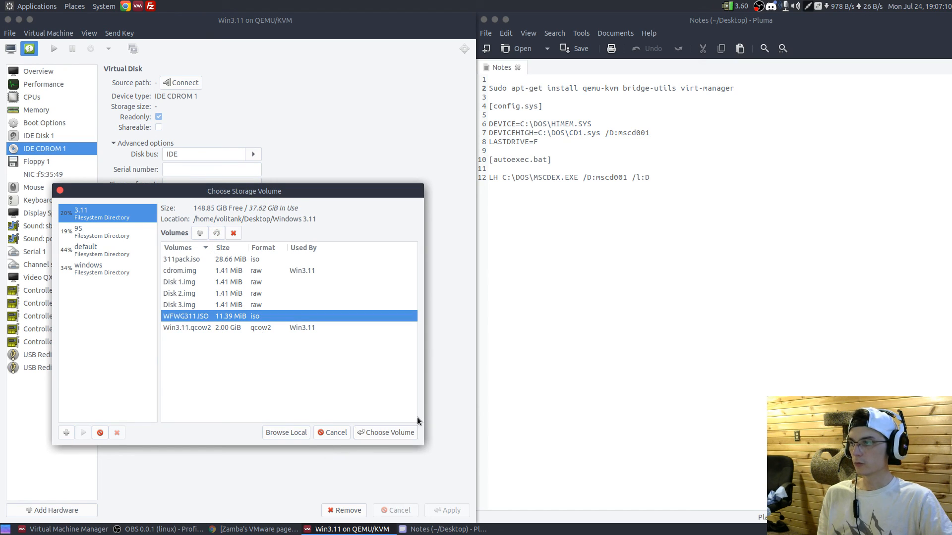
pyautogui.click(386, 434)
pyautogui.click(296, 319)
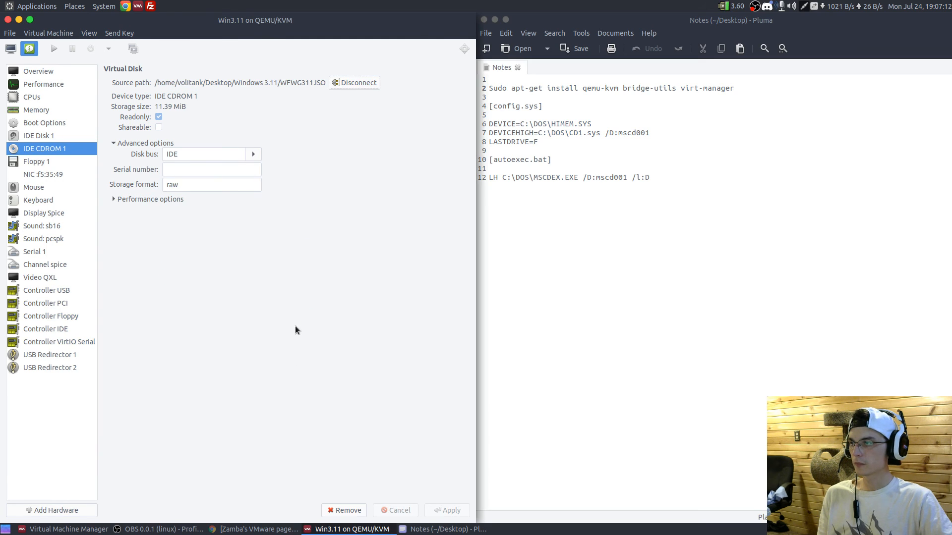
# - Add a second IDE CDROM device to the virtual machine using 311pack.iso from the 3.11 storage pool
pyautogui.click(48, 511)
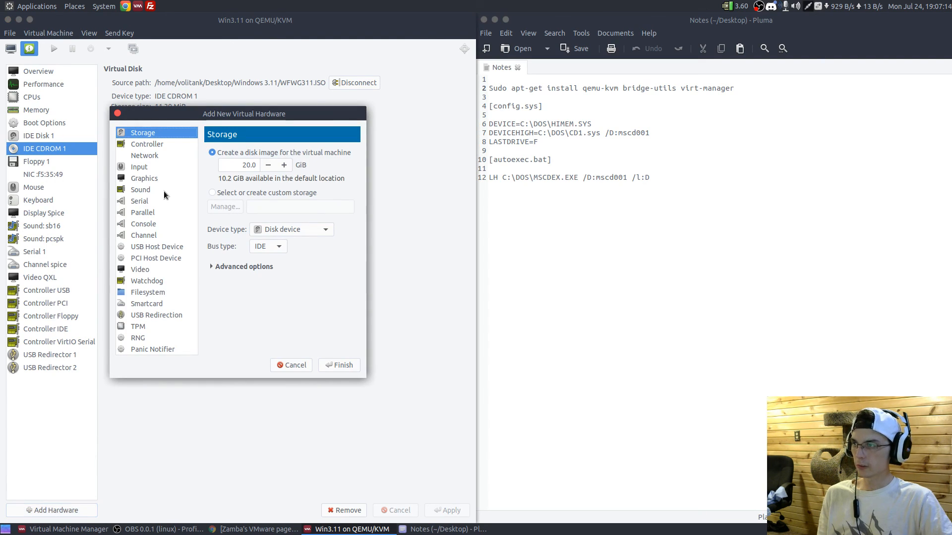
pyautogui.click(266, 230)
pyautogui.click(272, 246)
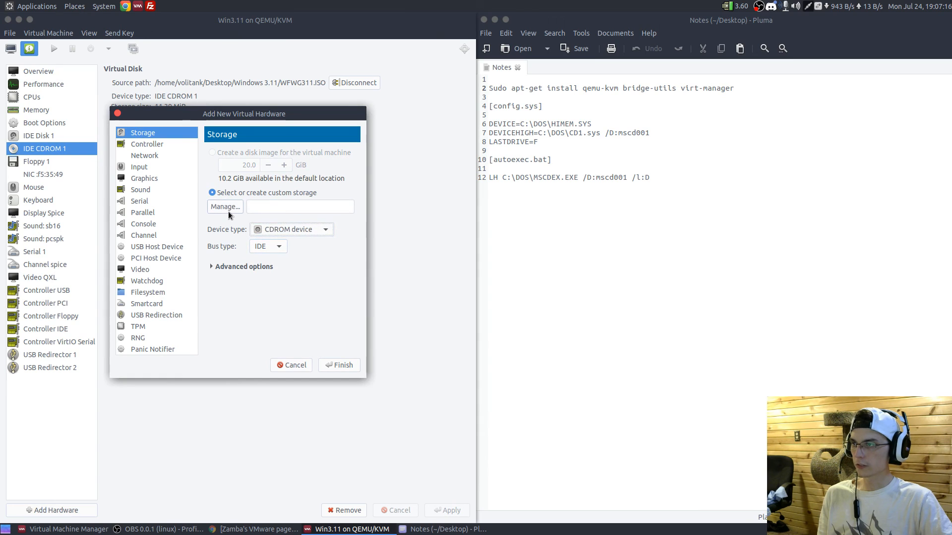
pyautogui.click(228, 210)
pyautogui.click(102, 158)
pyautogui.click(186, 198)
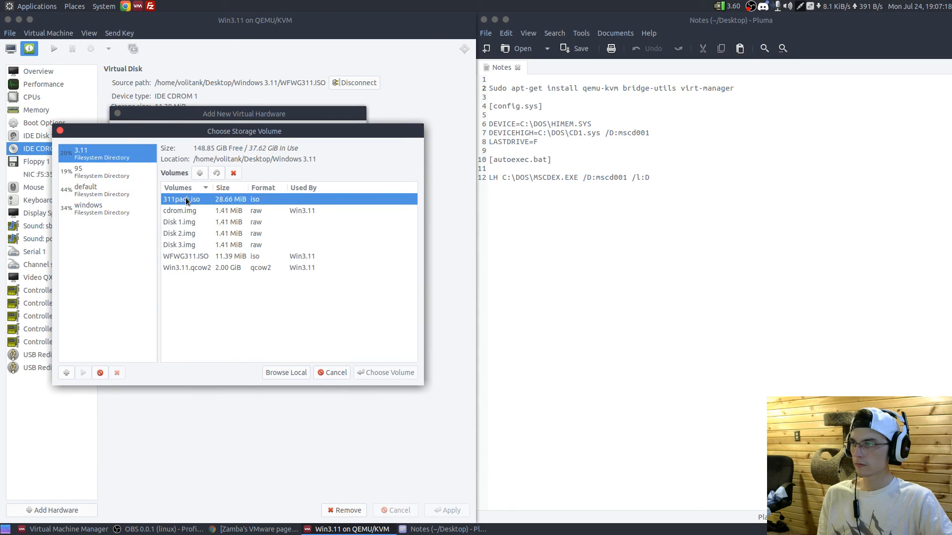
pyautogui.click(406, 377)
pyautogui.click(331, 363)
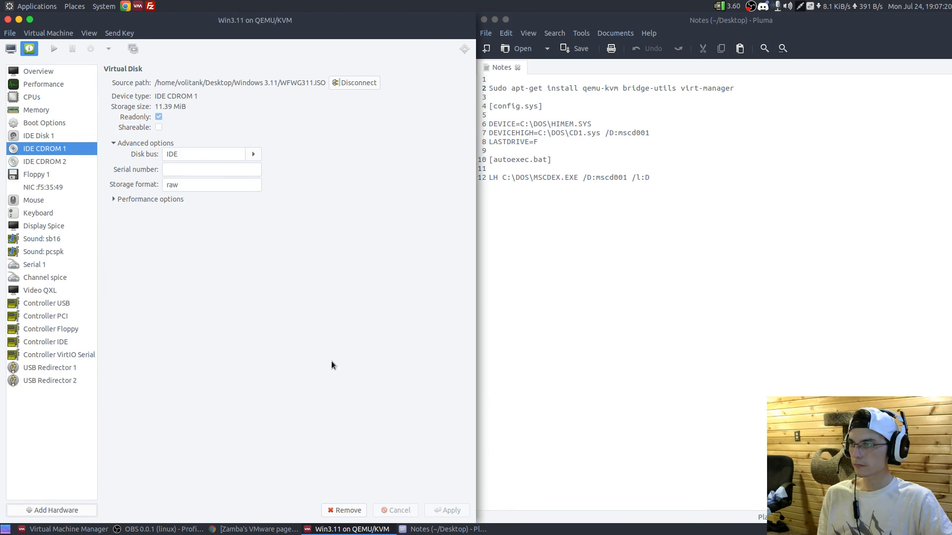
# - Start the virtual machine, minimize the Notes window, and move the console to the middle of the desktop
pyautogui.click(10, 48)
pyautogui.click(55, 49)
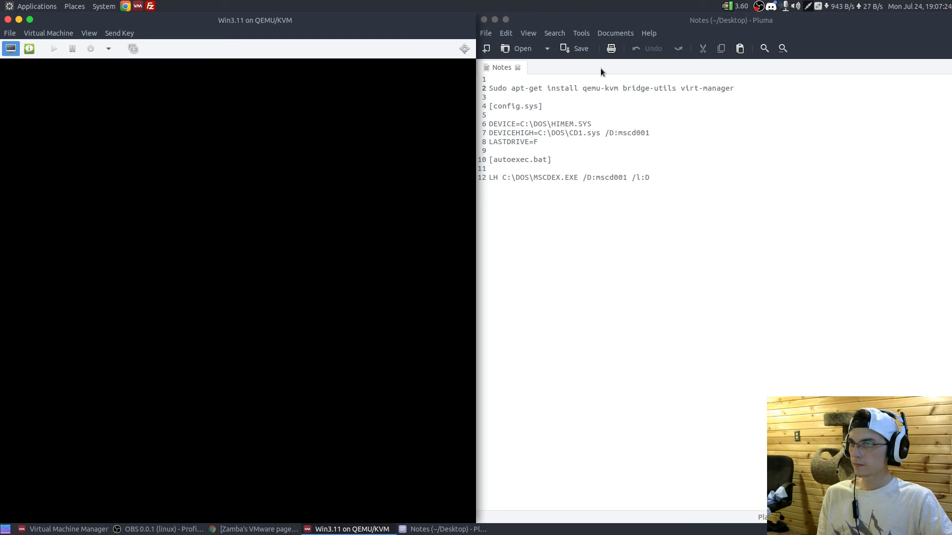
pyautogui.click(494, 20)
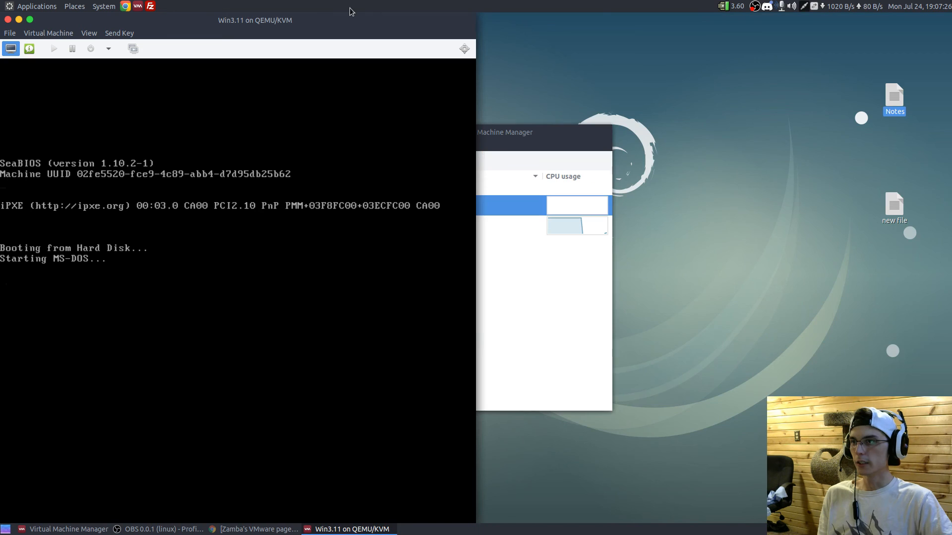
pyautogui.moveTo(353, 22); pyautogui.dragTo(471, 67)
pyautogui.click(441, 207)
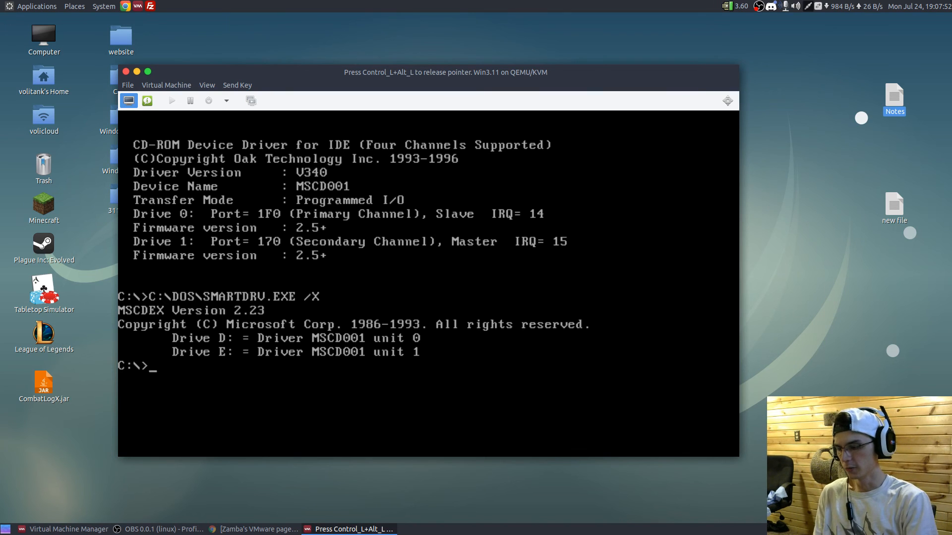
# - List the root of drive C:, switch to drive D: and list the files on the CD
pyautogui.write('dir')
pyautogui.press('Return')
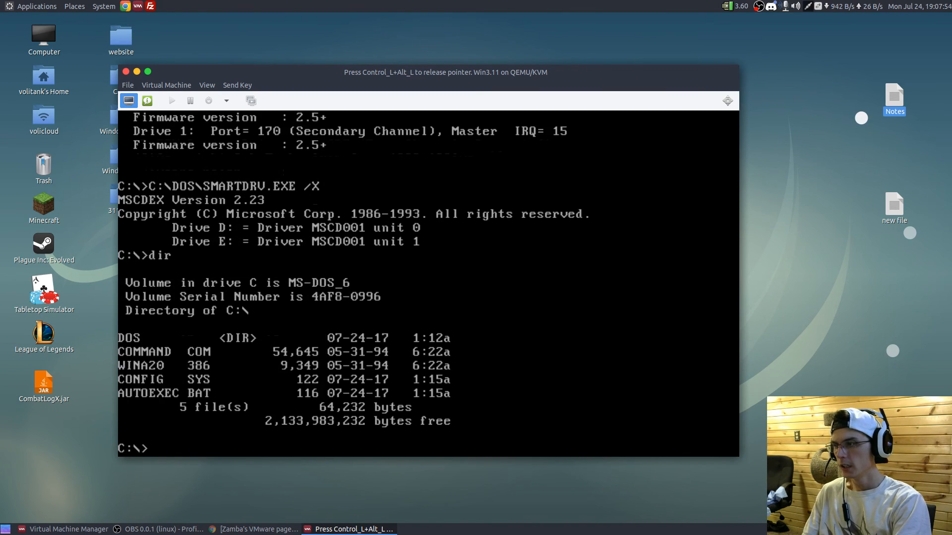
pyautogui.write('d:')
pyautogui.press('Return')
pyautogui.write('dir')
pyautogui.press('Return')
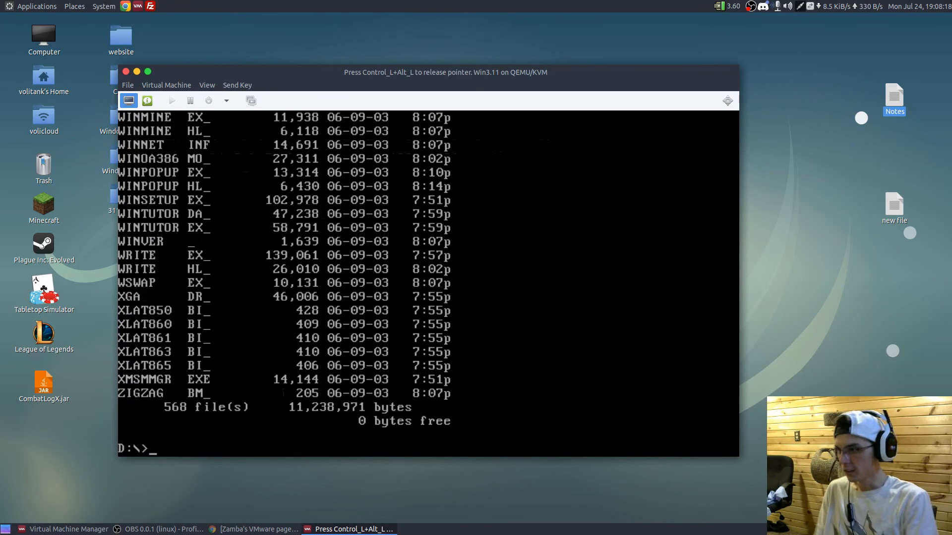
# - Run setup from drive D: and proceed with Express Setup of Windows for Workgroups 3.11
pyautogui.write('setup')
pyautogui.press('Return')
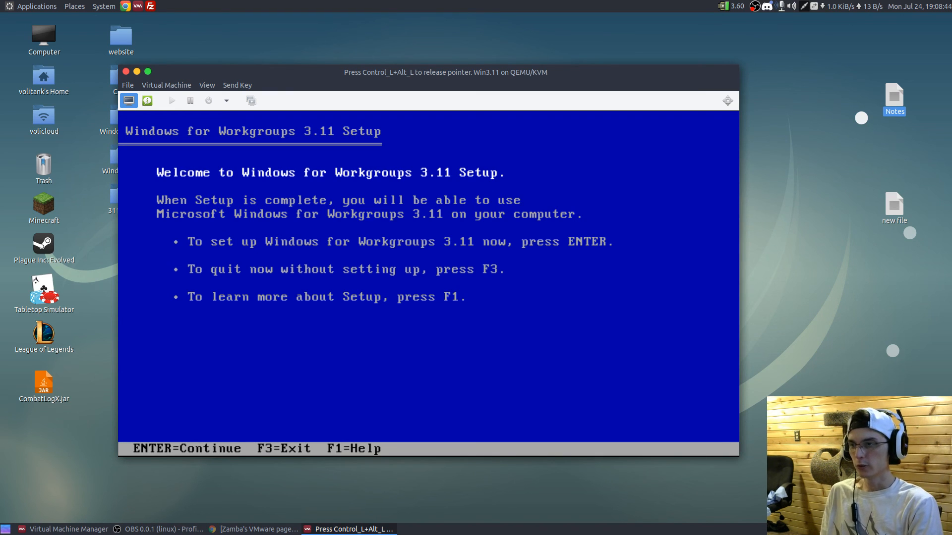
pyautogui.press('Return')
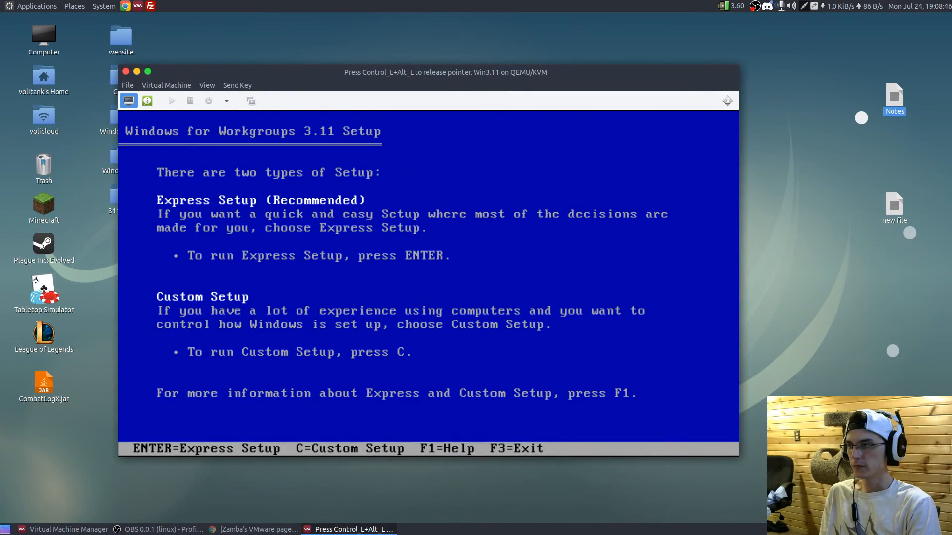
pyautogui.press('Return')
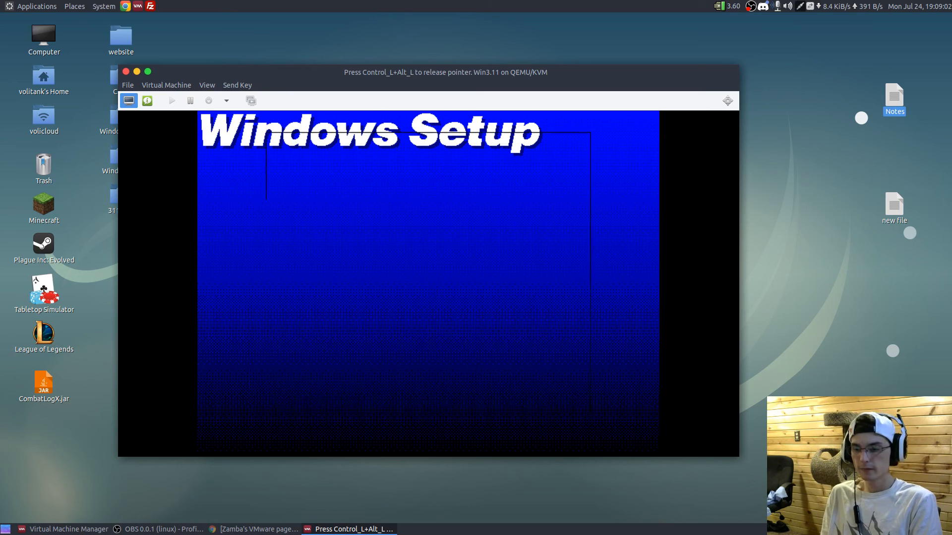
# - Enter the full name, leave the product number blank, confirm the registration details, and continue with No Printer Attached
pyautogui.write('volitank')
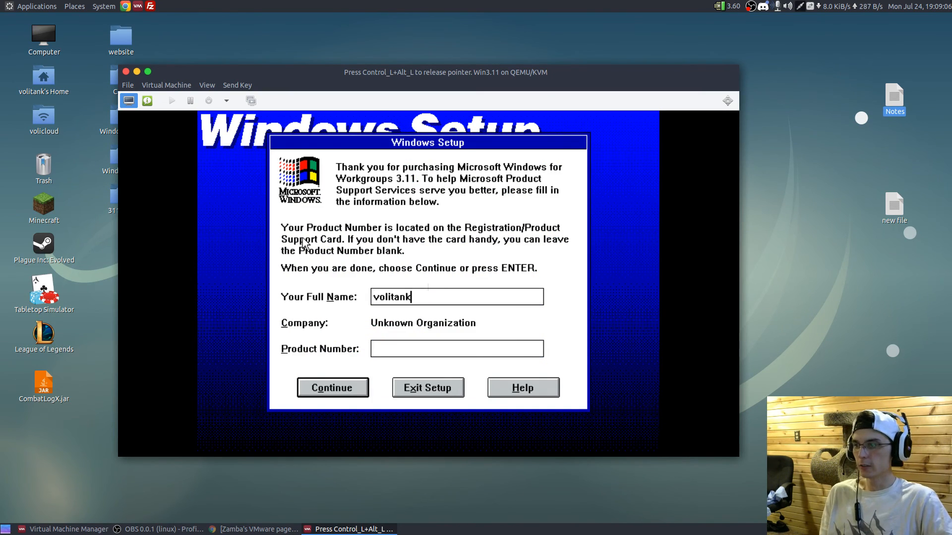
pyautogui.click(345, 388)
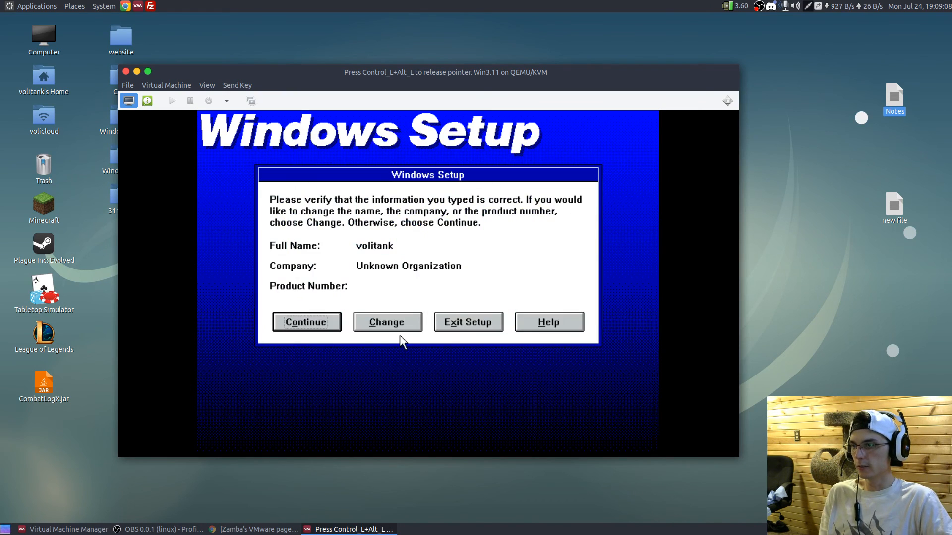
pyautogui.click(316, 323)
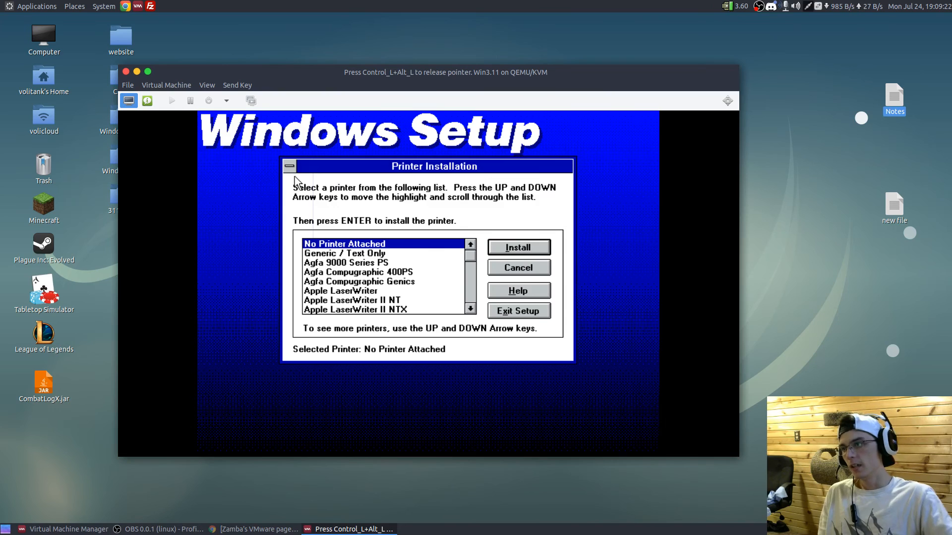
pyautogui.click(490, 248)
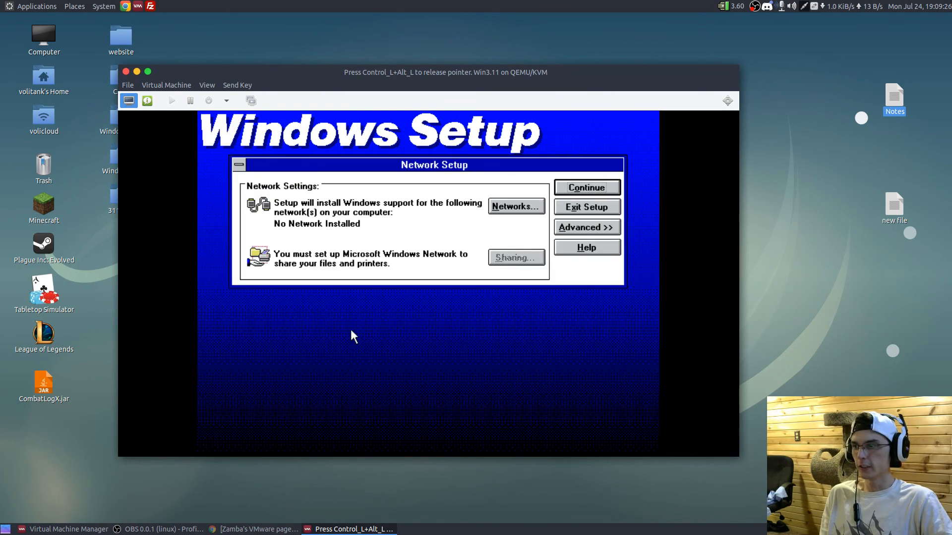
# - Choose to install Microsoft Windows Network with no additional network
pyautogui.click(527, 207)
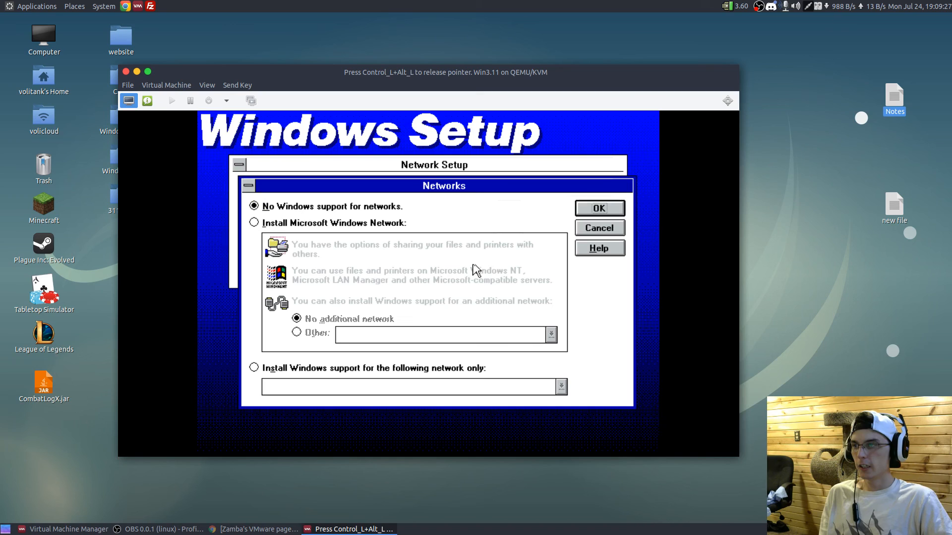
pyautogui.click(361, 226)
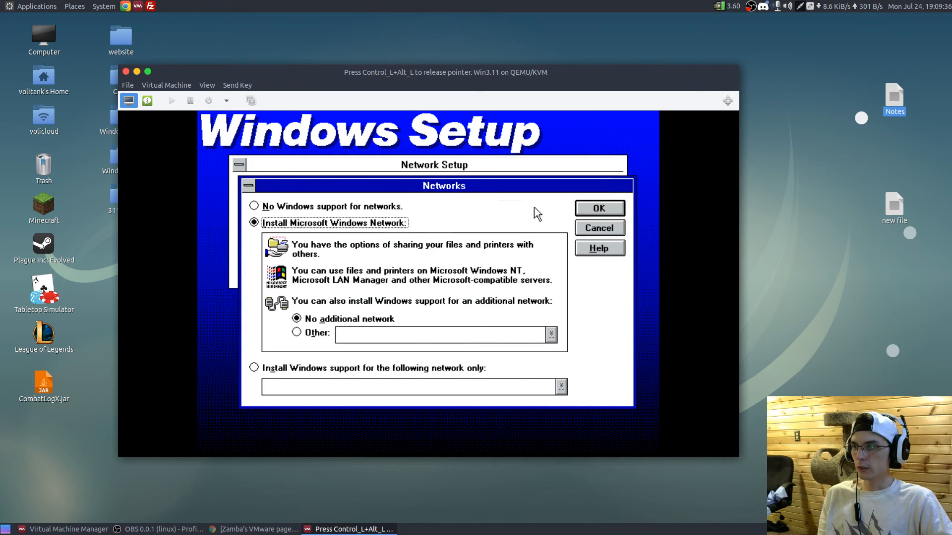
pyautogui.click(593, 214)
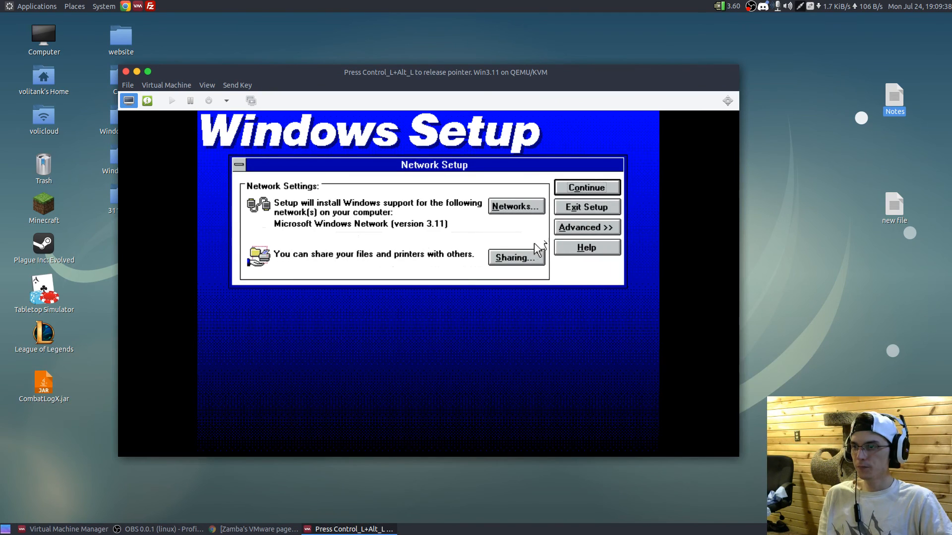
# - Add the unlisted Realtek 8139 Fast Ethernet Adapter using the driver in E:\RTL8139\WIN_8139
pyautogui.click(567, 229)
pyautogui.click(506, 296)
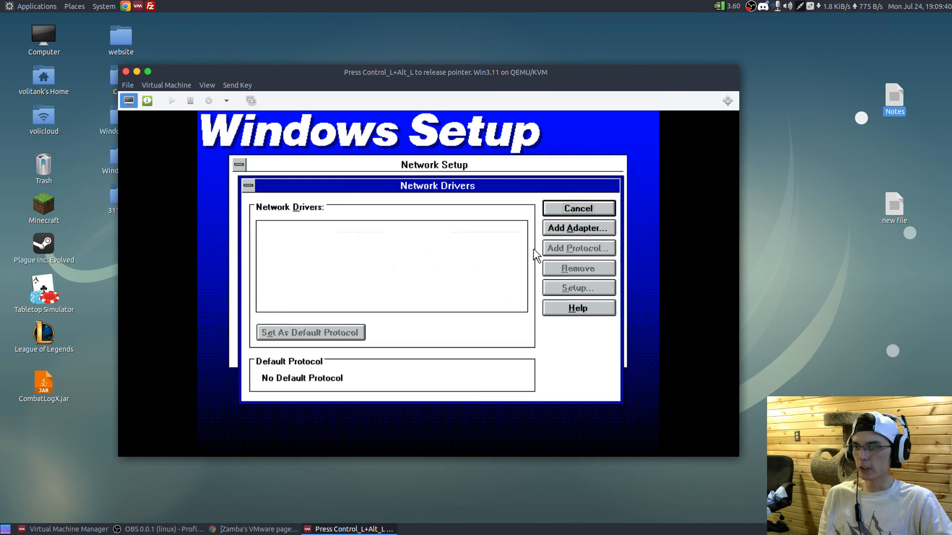
pyautogui.click(566, 230)
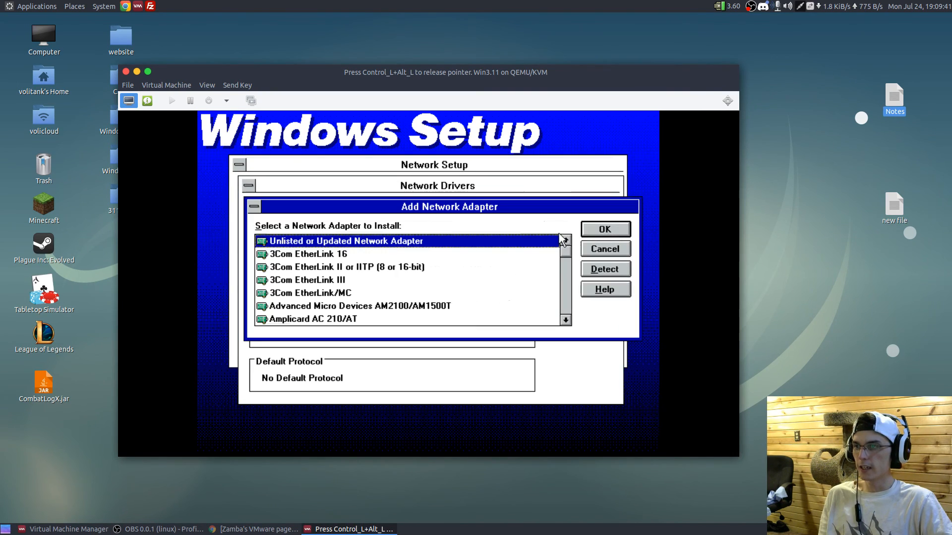
pyautogui.click(622, 232)
pyautogui.click(455, 289)
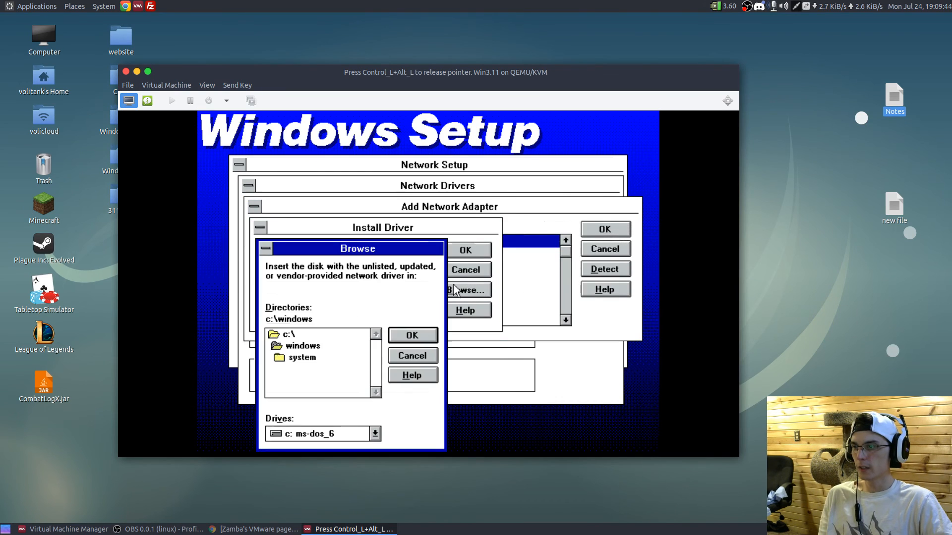
pyautogui.click(296, 435)
pyautogui.click(274, 408)
pyautogui.click(375, 392)
pyautogui.click(375, 392)
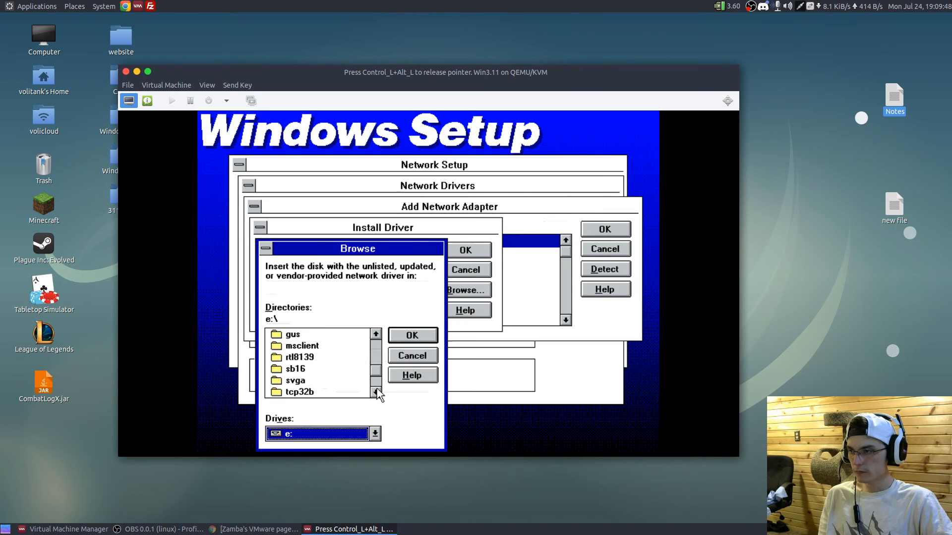
pyautogui.doubleClick(322, 361)
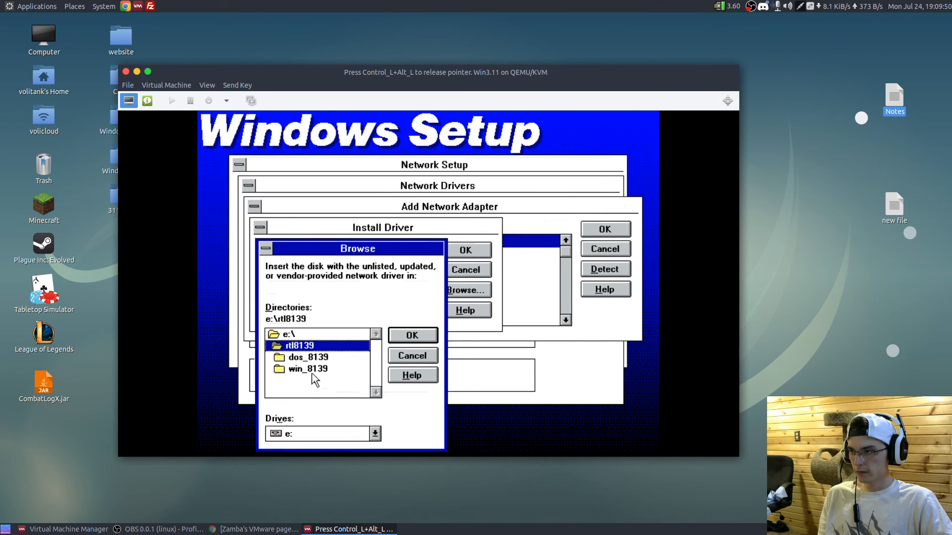
pyautogui.doubleClick(308, 369)
pyautogui.click(413, 335)
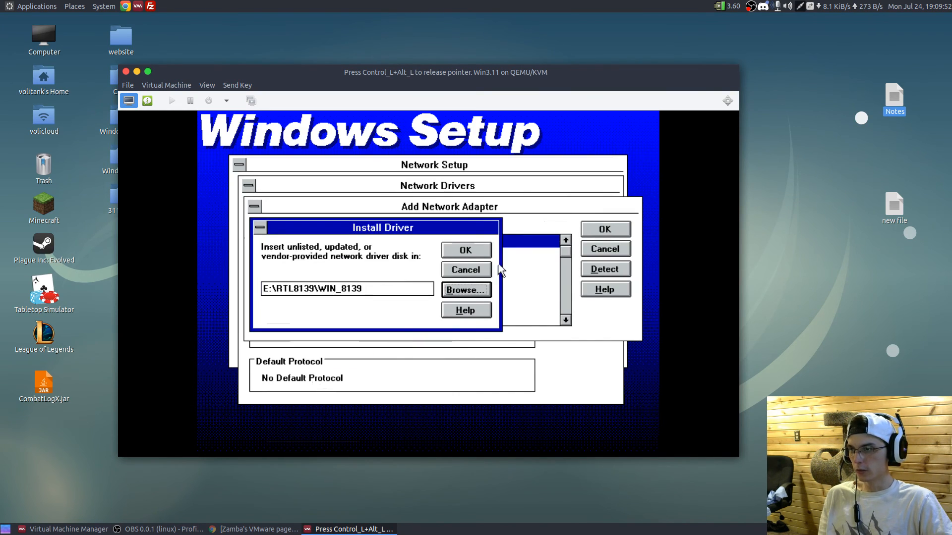
pyautogui.click(485, 251)
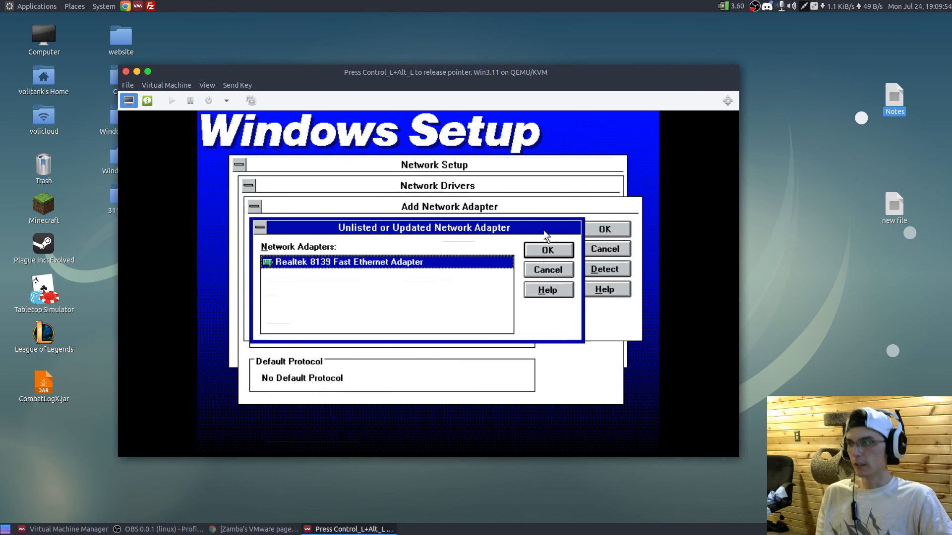
pyautogui.click(541, 251)
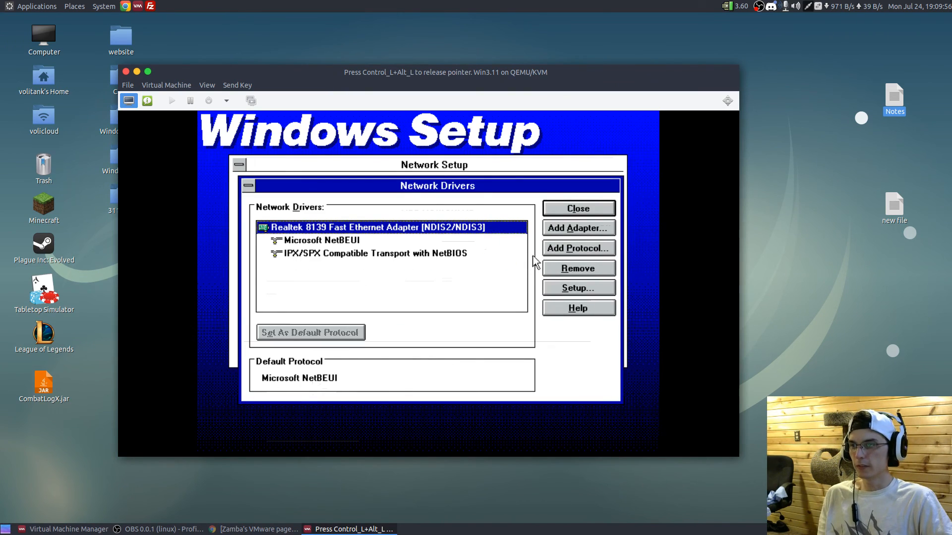
# - Add the unlisted Microsoft TCP/IP-32 3.11b protocol to the Realtek adapter from E:\TCP32B
pyautogui.click(564, 246)
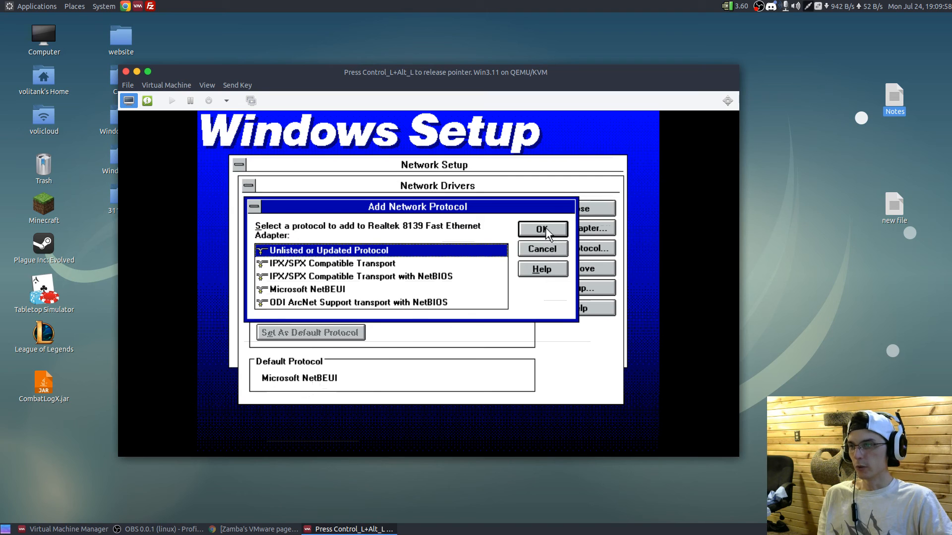
pyautogui.click(542, 231)
pyautogui.click(456, 293)
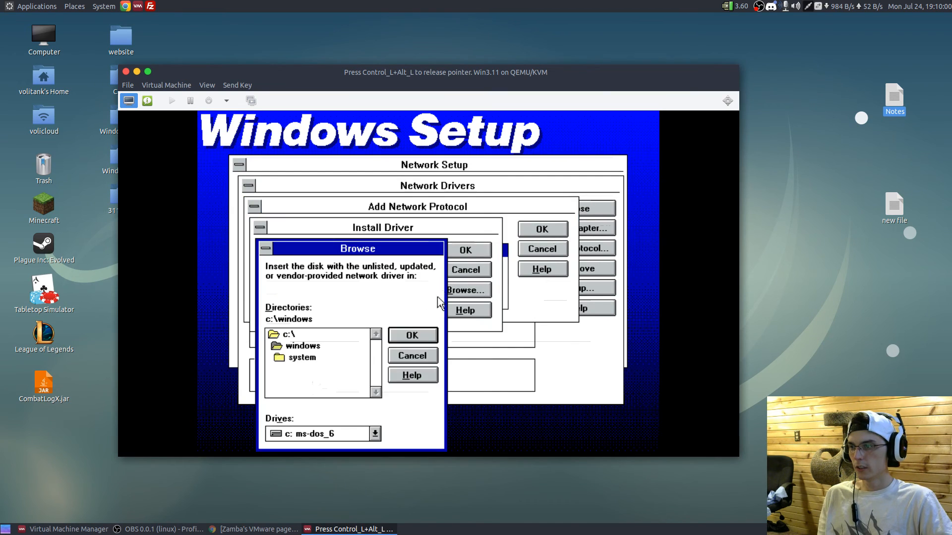
pyautogui.click(307, 433)
pyautogui.click(302, 408)
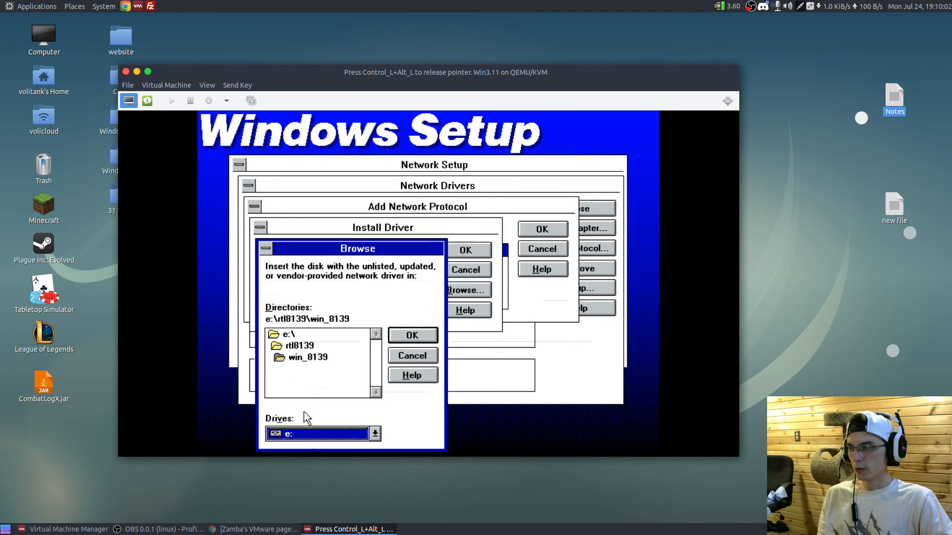
pyautogui.click(308, 334)
pyautogui.doubleClick(308, 332)
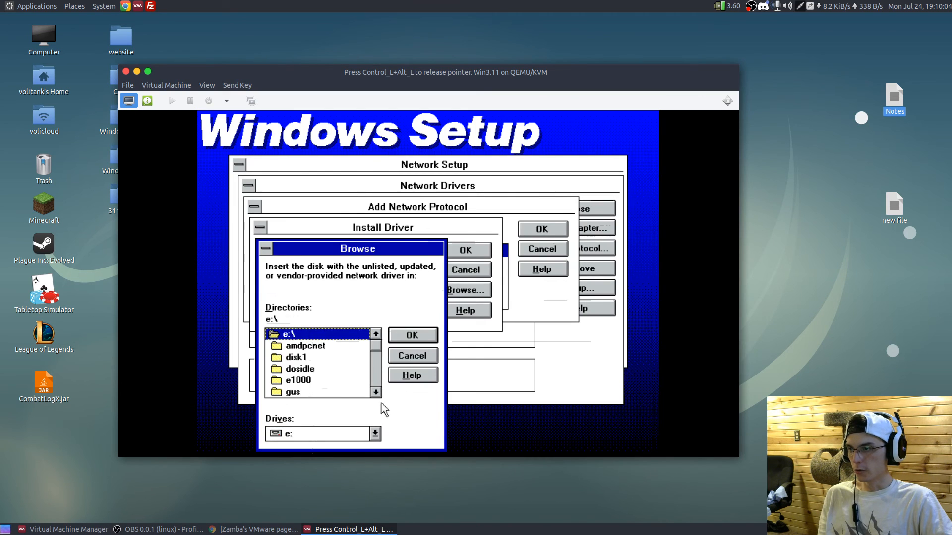
pyautogui.click(376, 392)
pyautogui.click(376, 392)
pyautogui.doubleClick(311, 365)
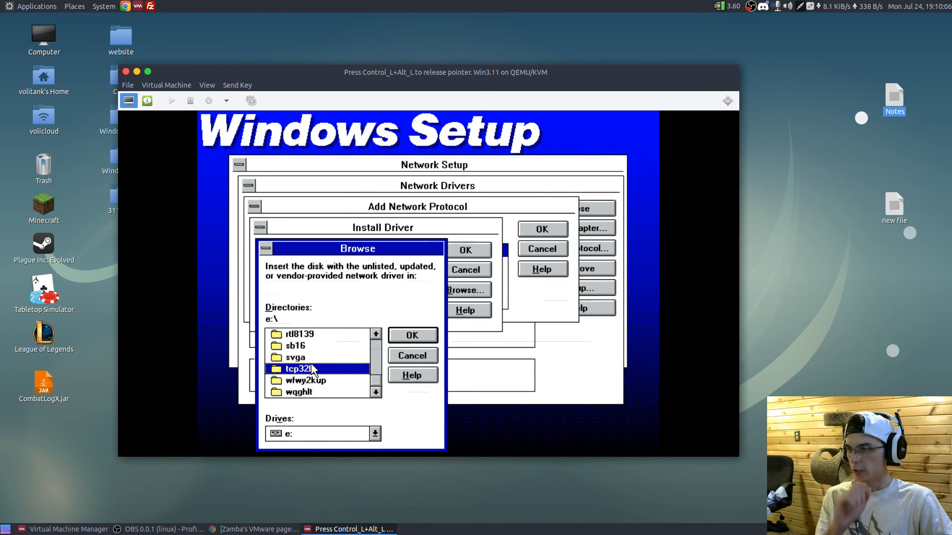
pyautogui.click(413, 336)
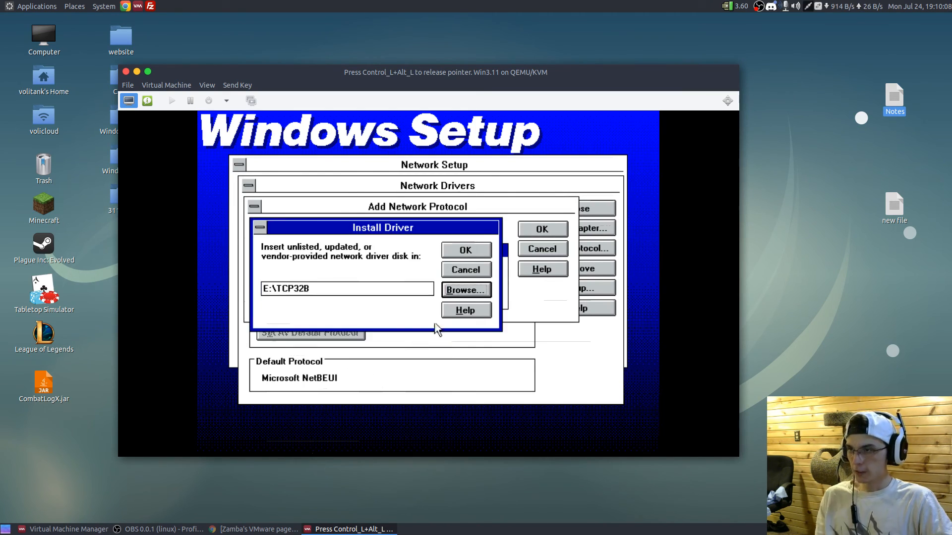
pyautogui.click(488, 250)
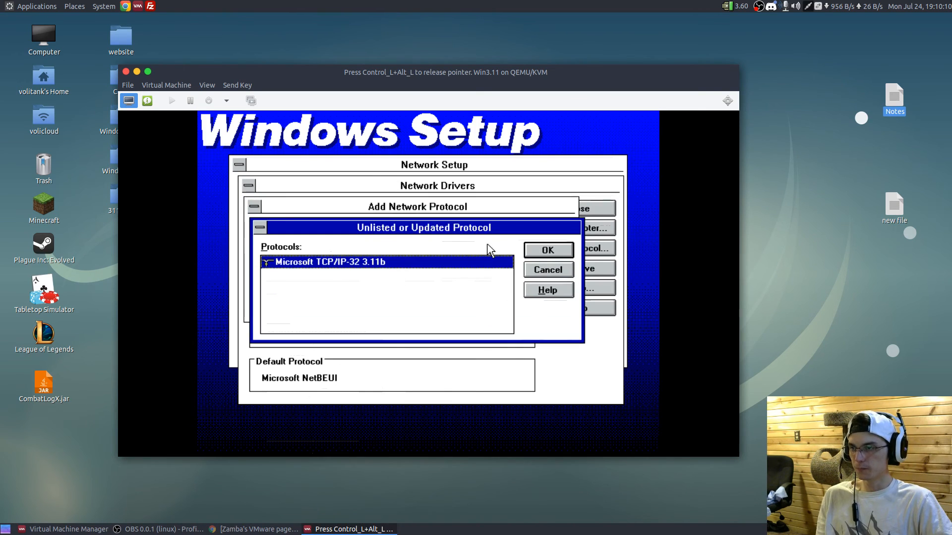
pyautogui.click(528, 255)
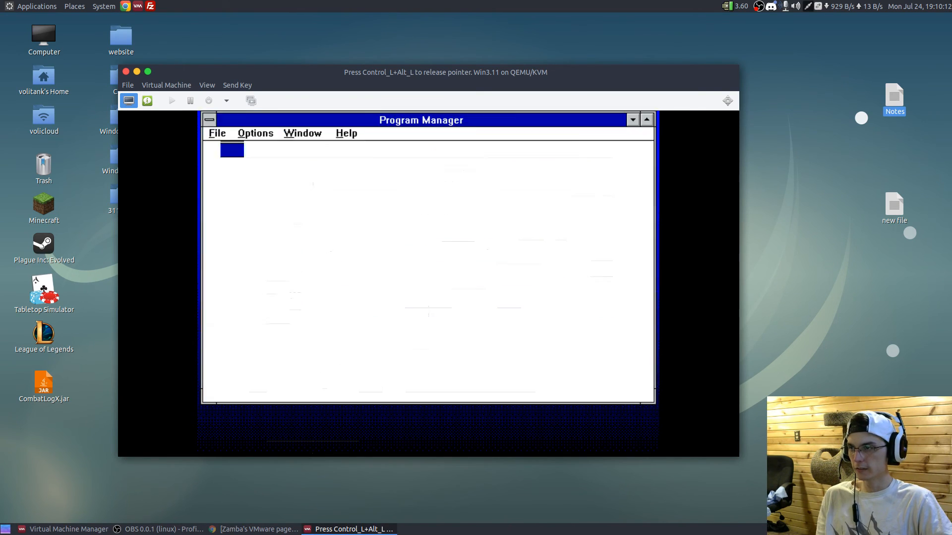
pyautogui.click(358, 268)
pyautogui.click(340, 332)
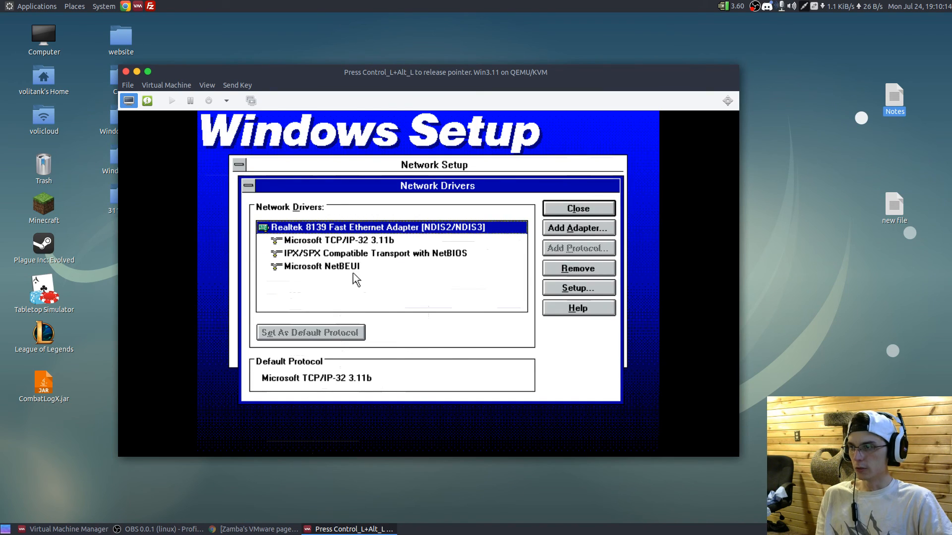
# - Configure the TCP/IP-32 protocol with IP address 192.168.1.15, subnet mask 255.255.255.0 and default gateway 192.168.1.1
pyautogui.doubleClick(365, 240)
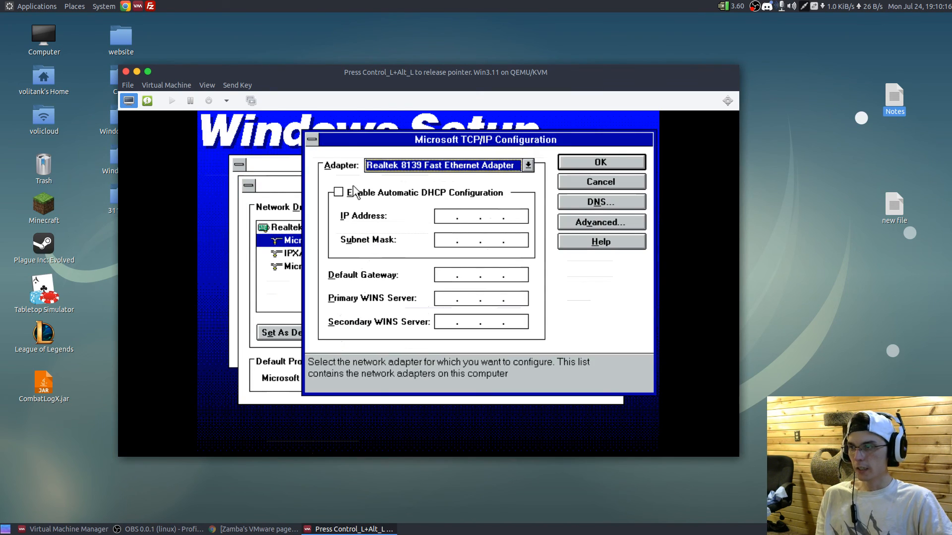
pyautogui.click(453, 214)
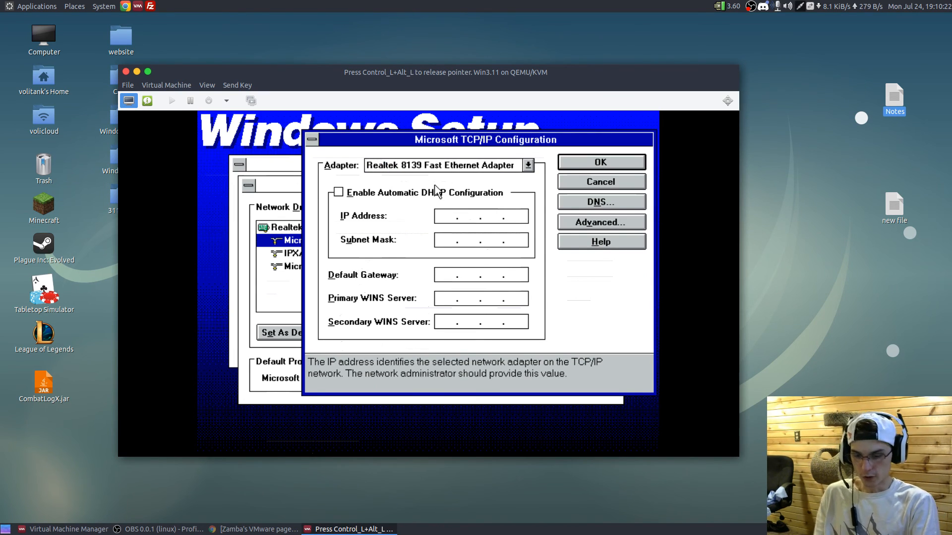
pyautogui.write('192.168. 1 . 15')
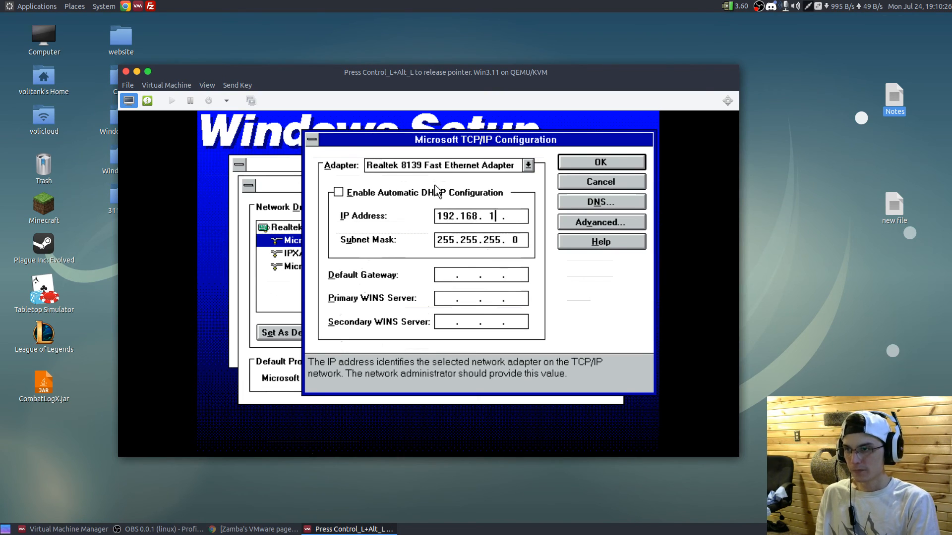
pyautogui.press('Tab')
pyautogui.press('Tab')
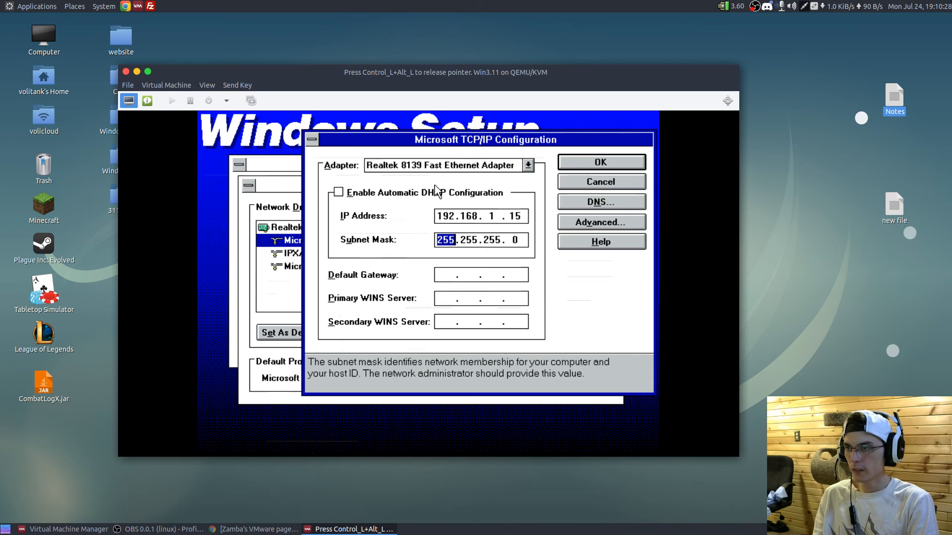
pyautogui.write('192.168. 1 . 1')
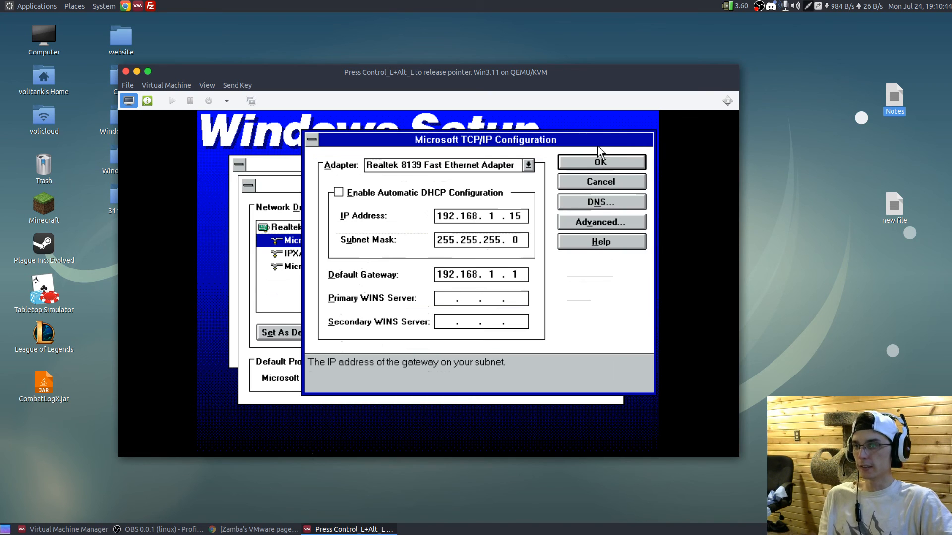
pyautogui.click(569, 162)
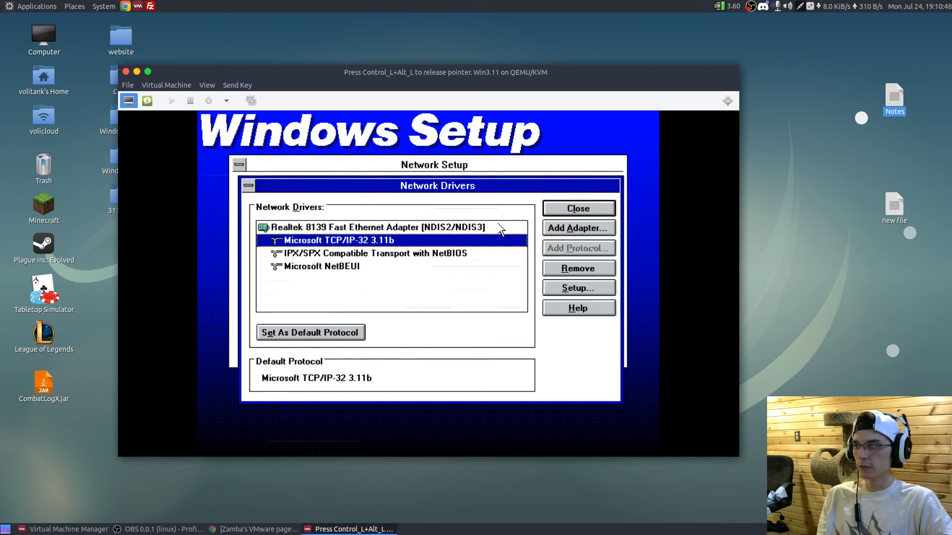
# - Accept the network drivers and settings, and set the computer name to win311 in the WORKGROUP workgroup
pyautogui.click(559, 208)
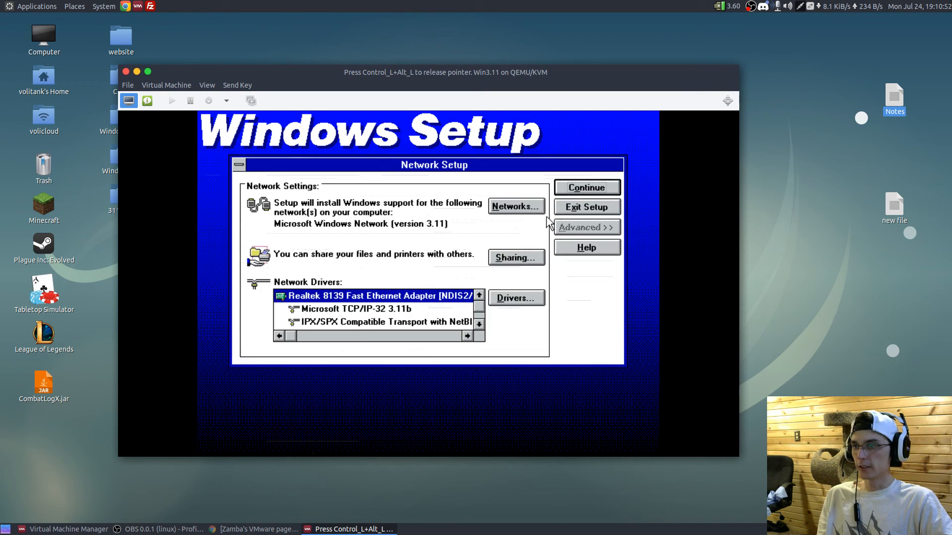
pyautogui.click(577, 190)
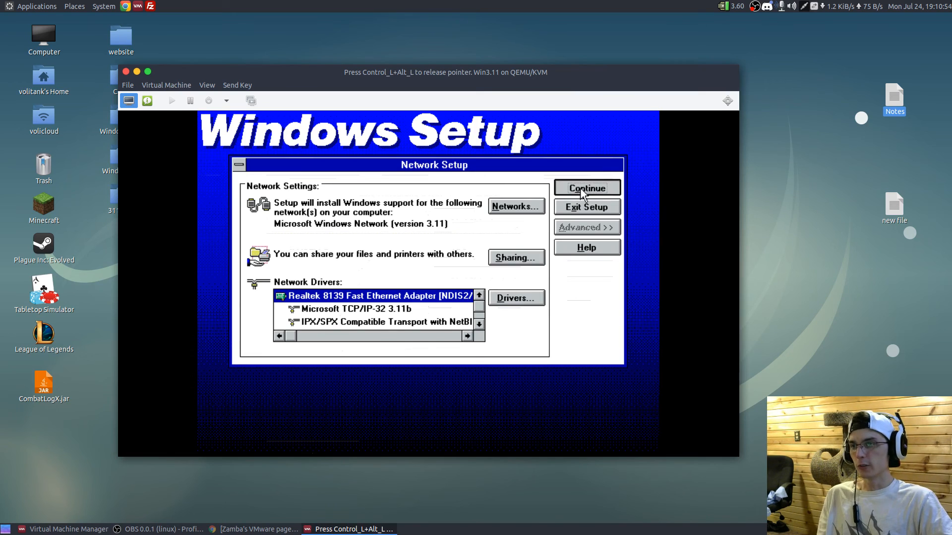
pyautogui.press('Tab')
pyautogui.press('Tab')
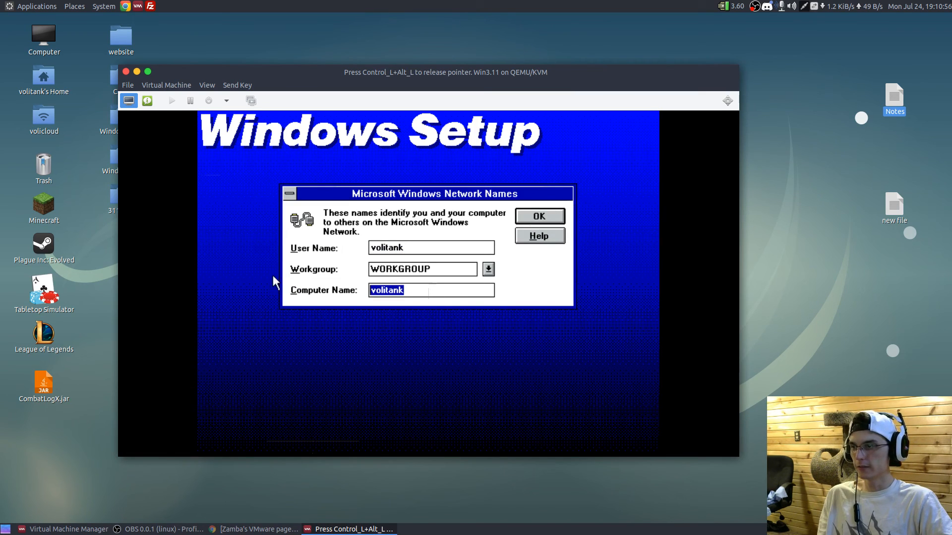
pyautogui.write('win311')
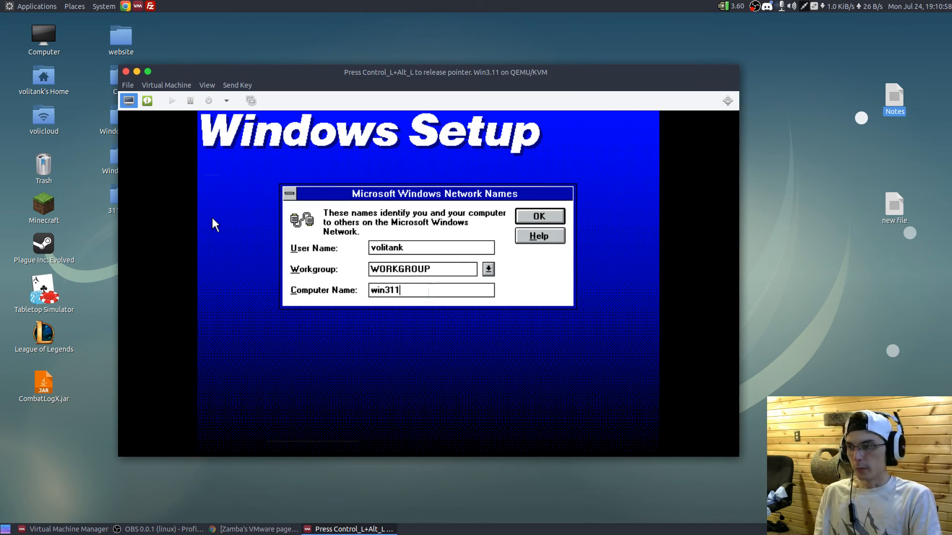
pyautogui.click(524, 216)
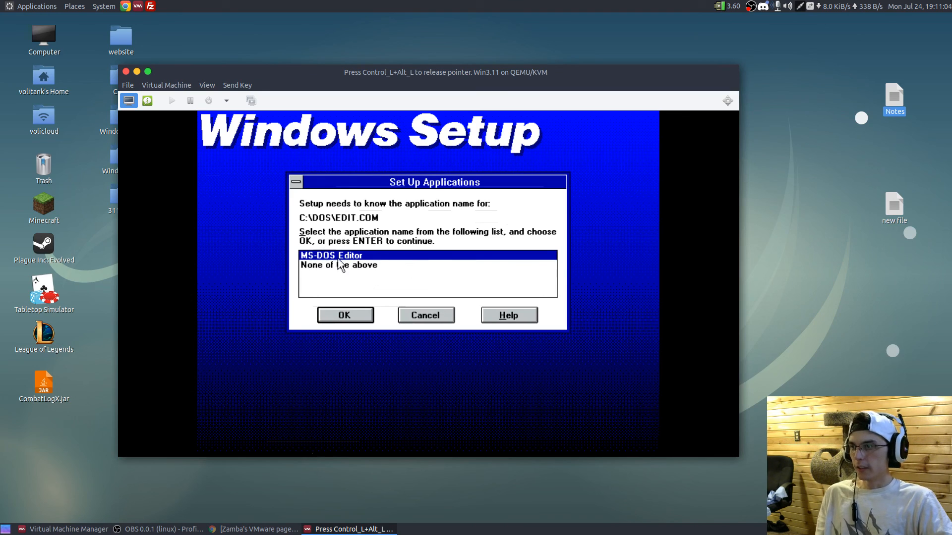
# - Identify EDIT.COM as MS-DOS Editor, choose None of the above for C:\WINDOWS\PING.EXE, and accept the suggested name for E:\TCP32B\PING.EXE
pyautogui.click(335, 316)
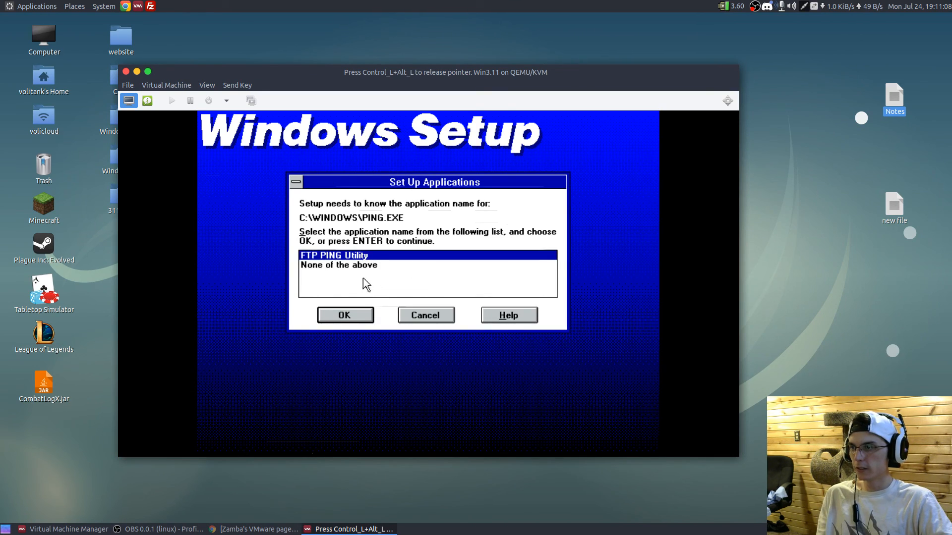
pyautogui.click(348, 267)
pyautogui.click(329, 311)
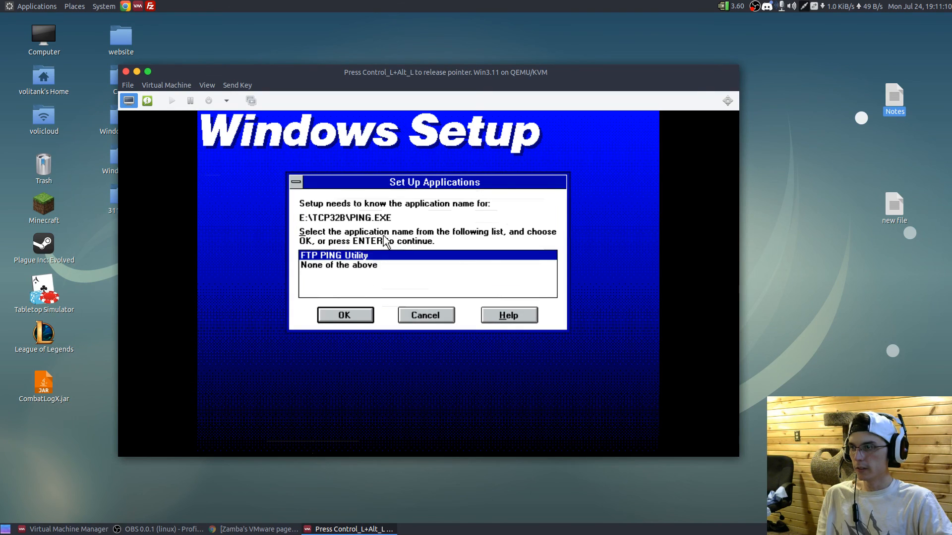
pyautogui.click(343, 310)
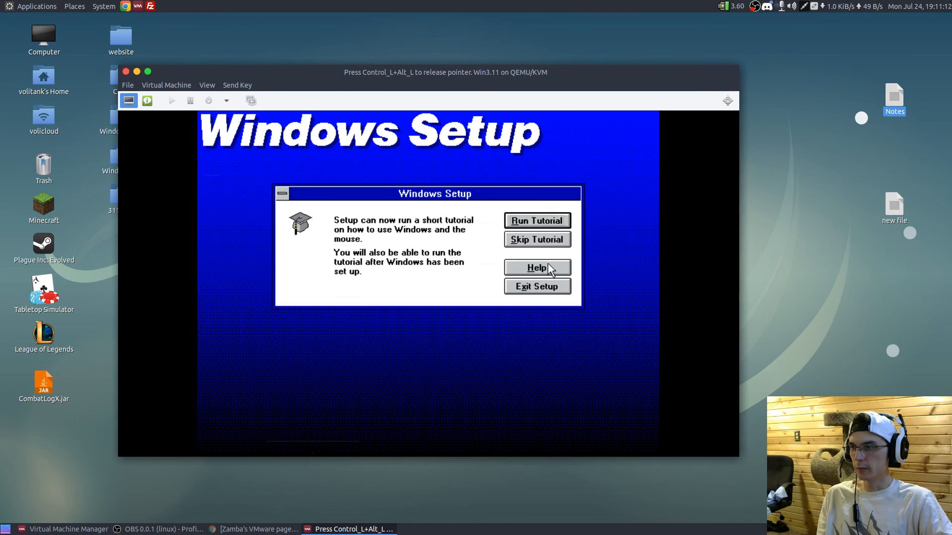
# - Skip the Windows tutorial and restart the computer to finish the Windows for Workgroups setup
pyautogui.click(538, 242)
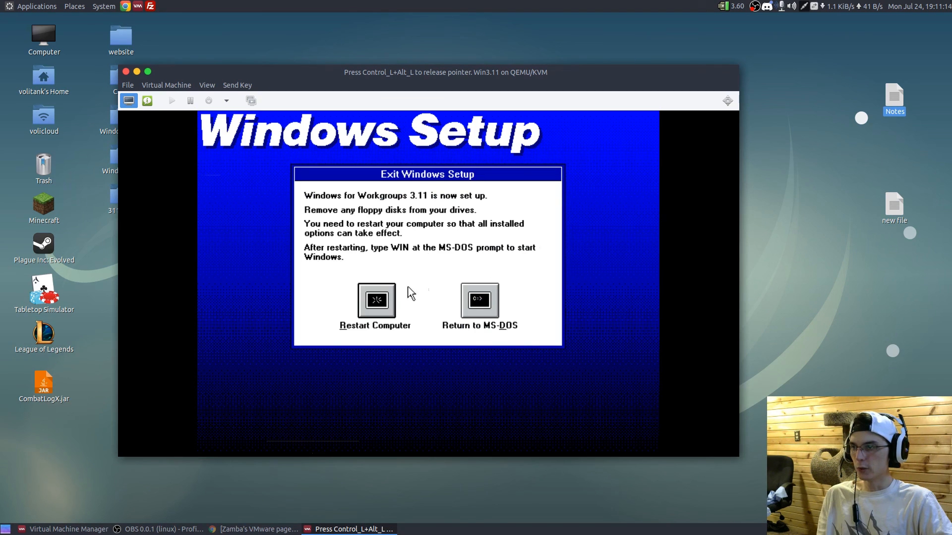
pyautogui.click(385, 297)
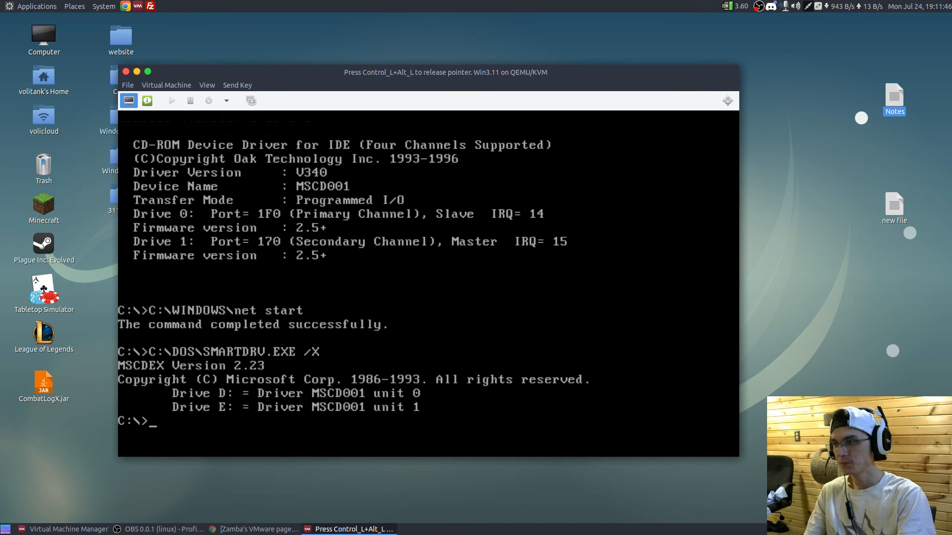
# - Switch to drive E: at the DOS prompt and list its root directory
pyautogui.write('dir')
pyautogui.press('BackSpace')
pyautogui.press('BackSpace')
pyautogui.press('BackSpace')
pyautogui.write('d:')
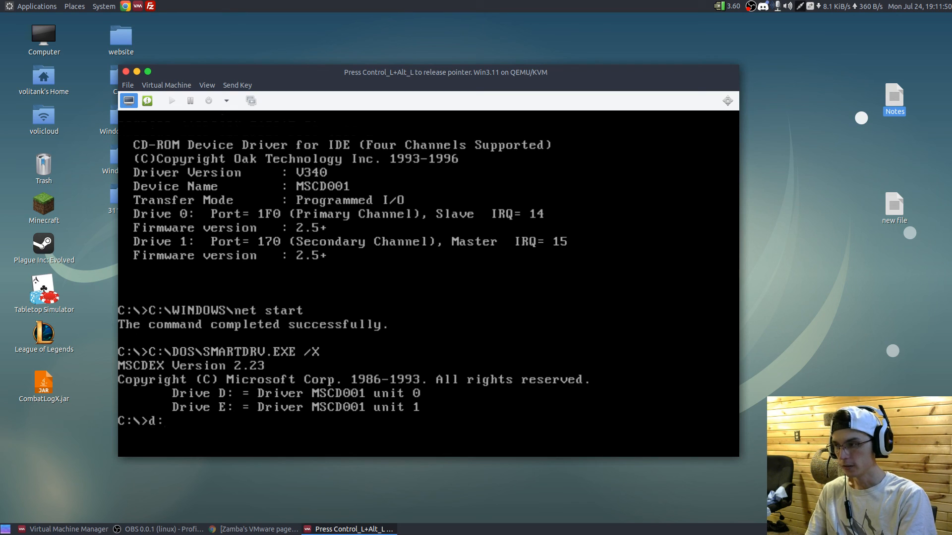
pyautogui.press('BackSpace')
pyautogui.press('BackSpace')
pyautogui.write('e:')
pyautogui.press('Return')
pyautogui.write('dir')
pyautogui.press('Return')
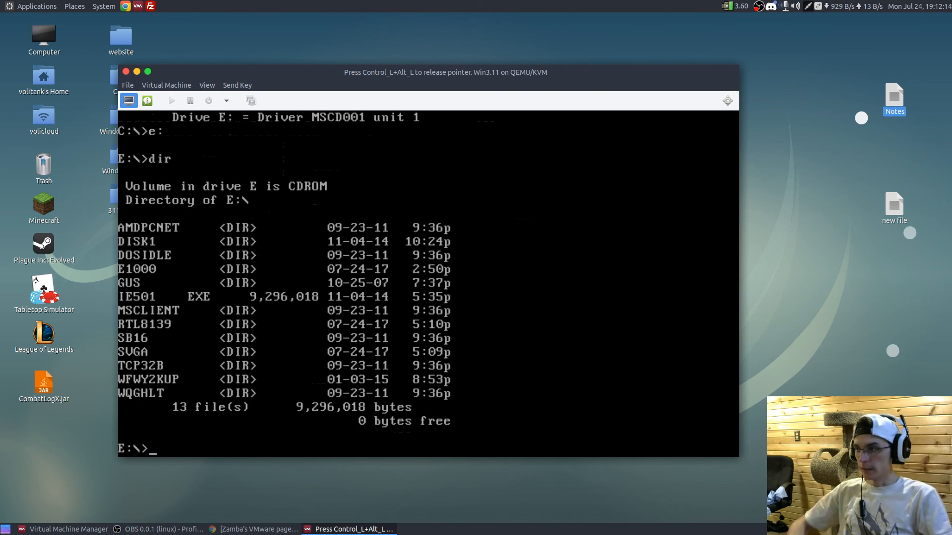
# - Change to the sb16 directory on drive E: and list its files
pyautogui.write('cd sb')
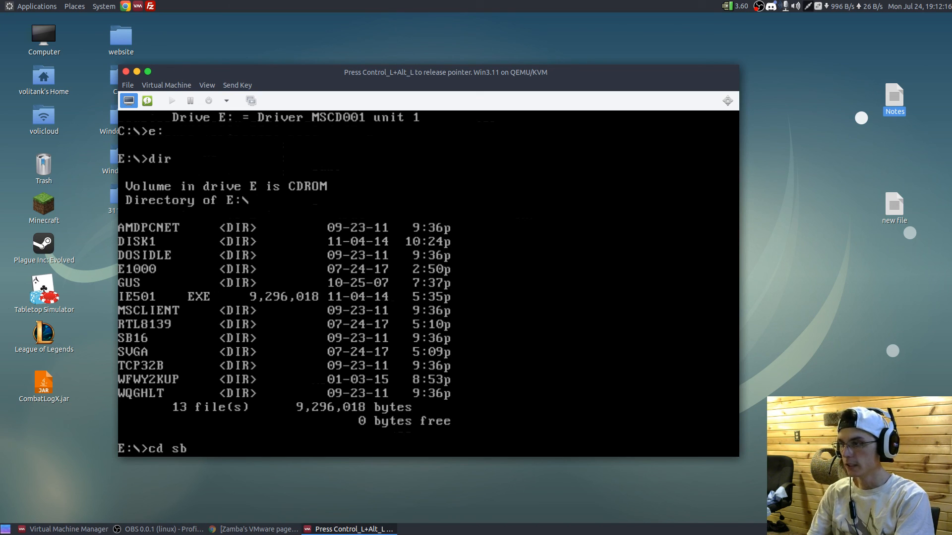
pyautogui.write('16')
pyautogui.press('Return')
pyautogui.write('dir')
pyautogui.press('Return')
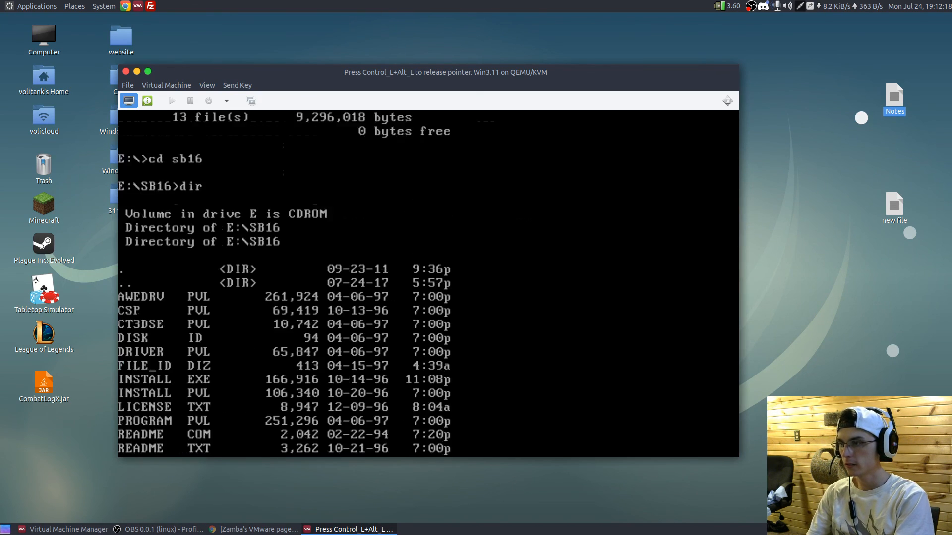
pyautogui.write('setup')
pyautogui.press('Return')
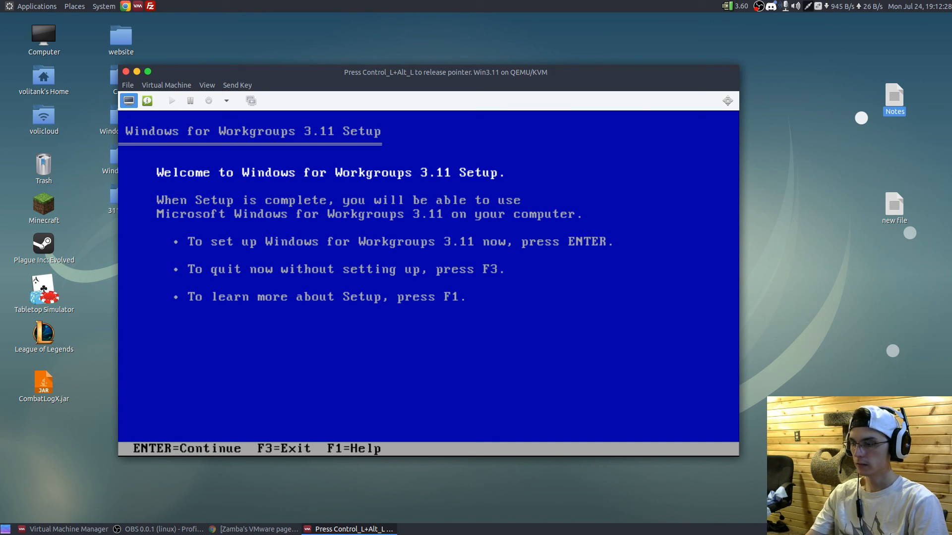
pyautogui.press('F3')
pyautogui.press('F3')
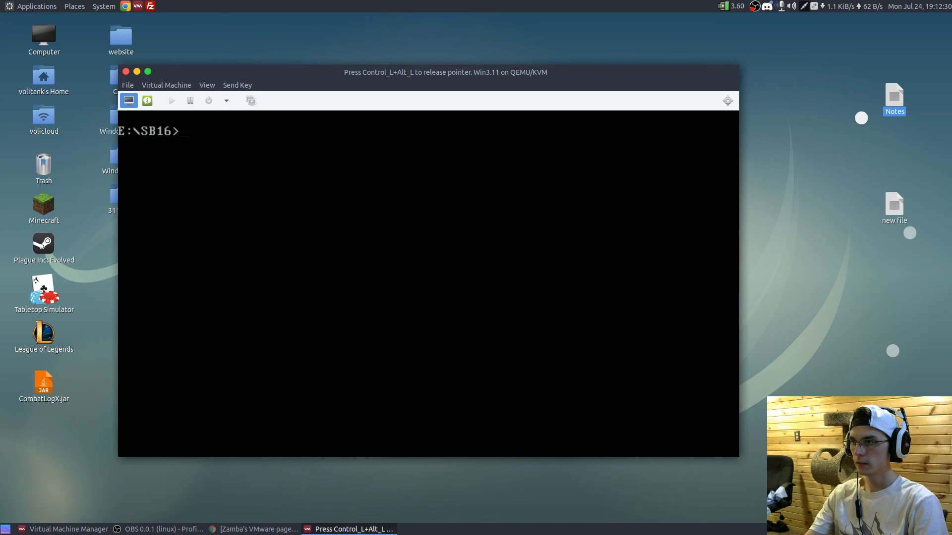
pyautogui.write('d')
pyautogui.press('BackSpace')
pyautogui.write('edit')
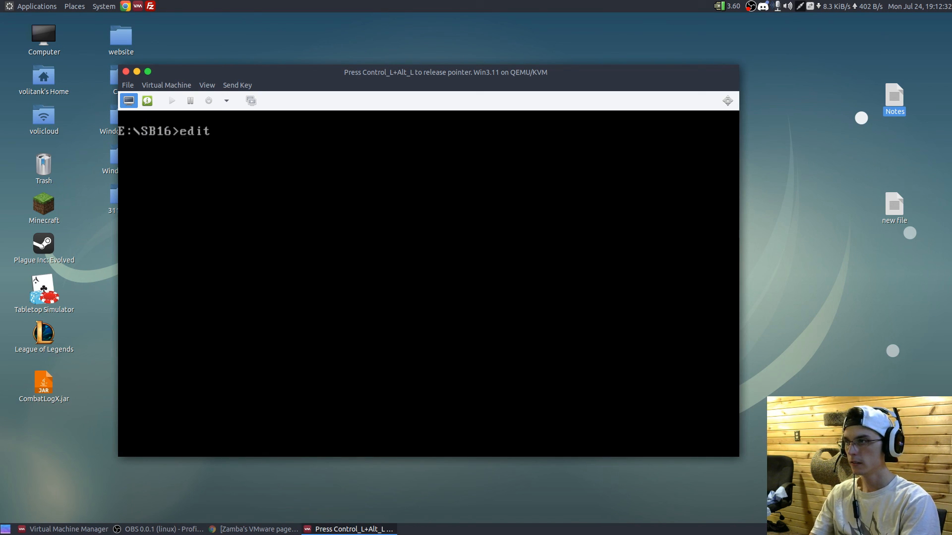
pyautogui.press('BackSpace')
pyautogui.press('BackSpace')
pyautogui.press('BackSpace')
pyautogui.press('BackSpace')
# - Check the current DOS directory and list the E:\SB16 files again to find the sound driver's installer
pyautogui.write('cd')
pyautogui.press('Return')
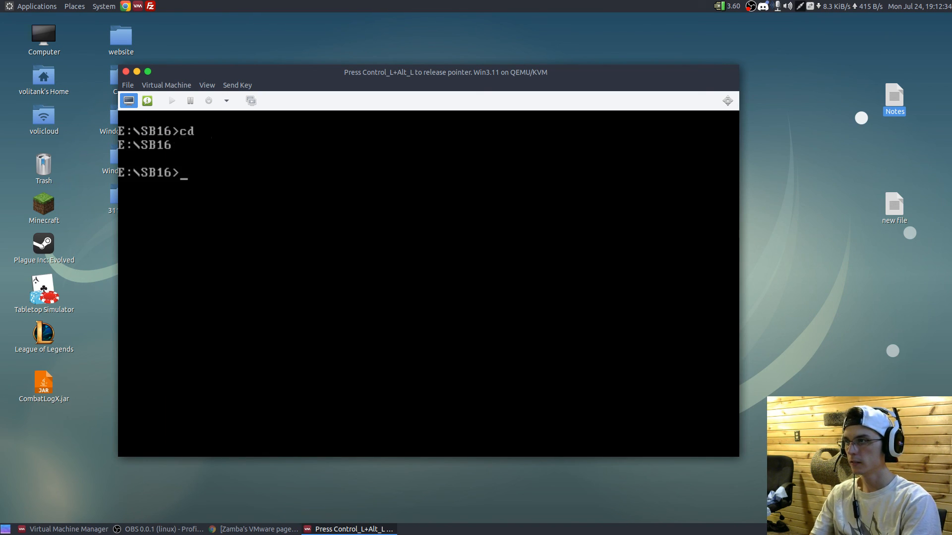
pyautogui.write('dir')
pyautogui.press('Return')
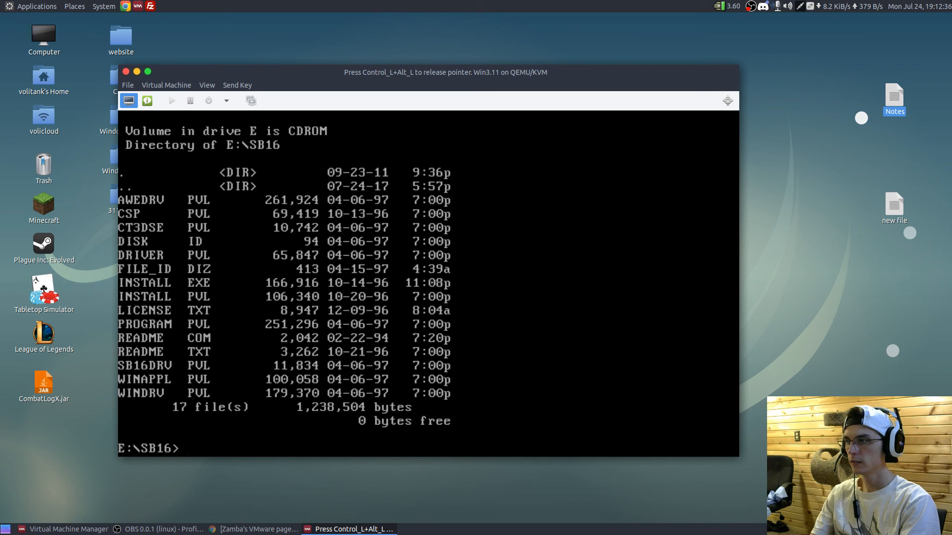
# - Run the SB16 install program, accepting paths C:\SB16 and C:\WINDOWS, I/O address 220, MIDI port 330, interrupt 5, and DMA settings 1 and 5
pyautogui.write('install')
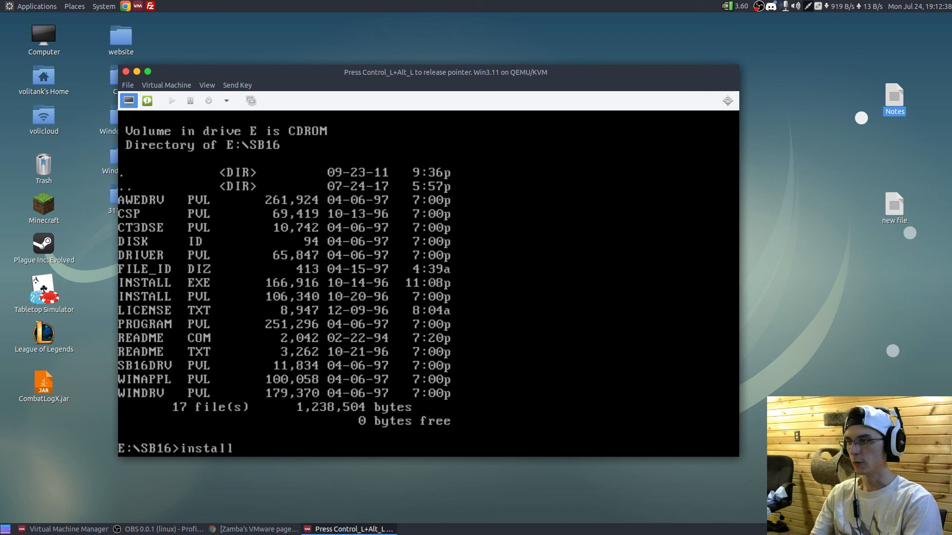
pyautogui.press('Return')
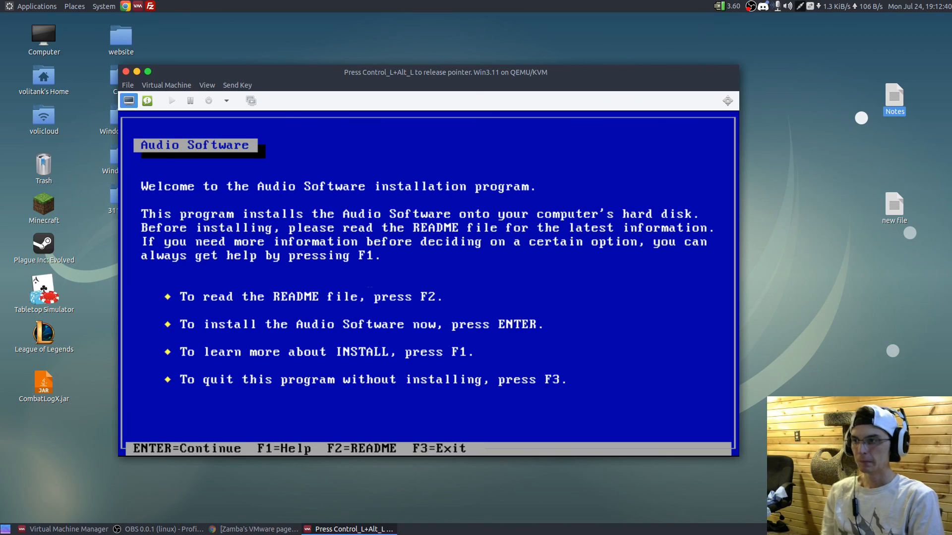
pyautogui.press('Return')
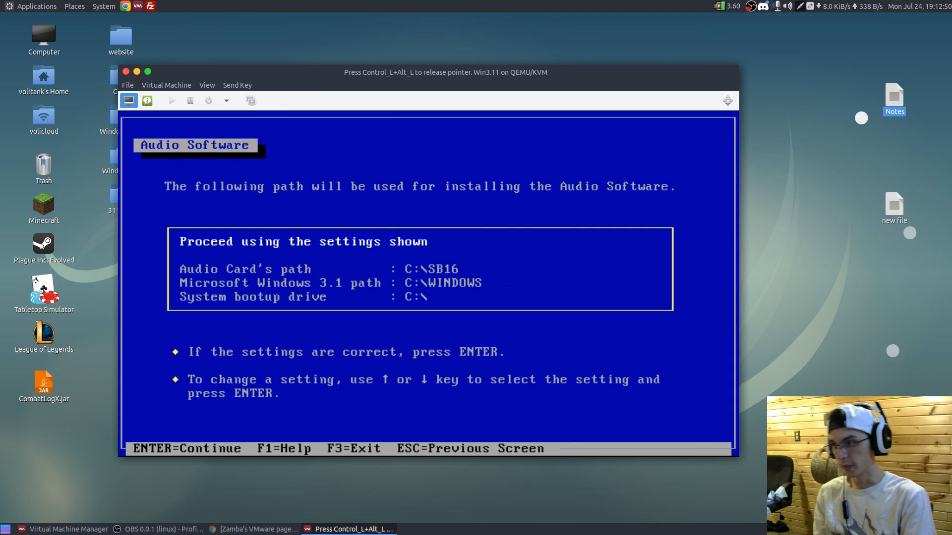
pyautogui.press('Return')
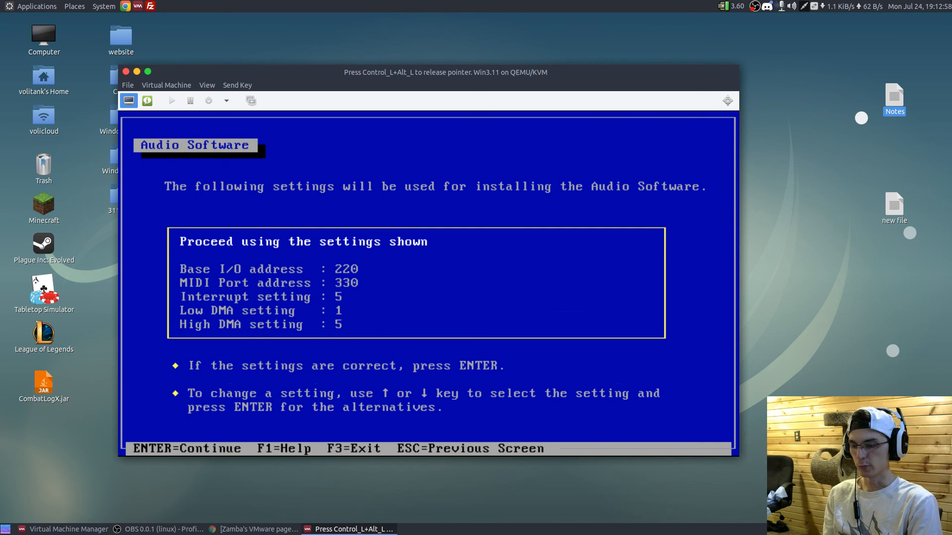
pyautogui.press('Return')
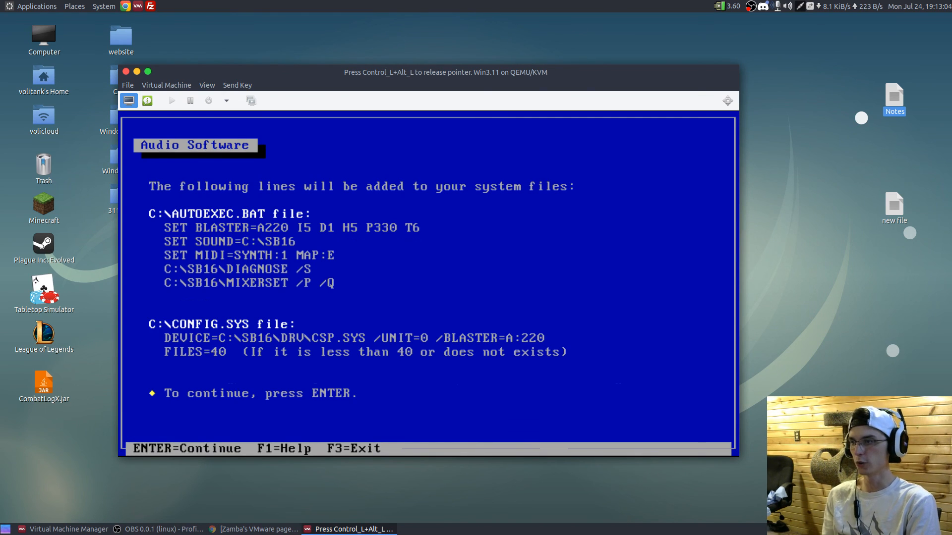
pyautogui.press('Return')
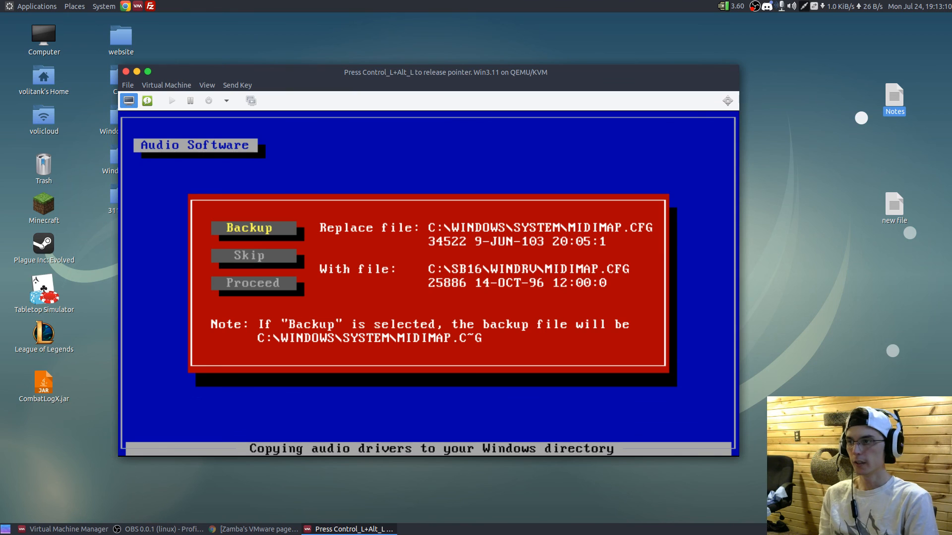
# - Replace the Windows MIDIMAP.CFG file without a backup, complete the audio software installation and reboot the machine
pyautogui.press('Down')
pyautogui.press('Down')
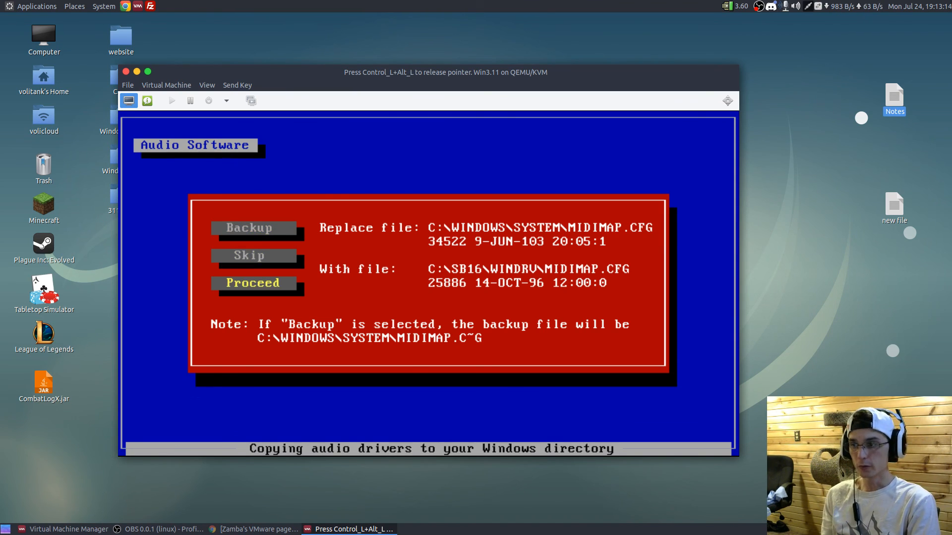
pyautogui.press('Return')
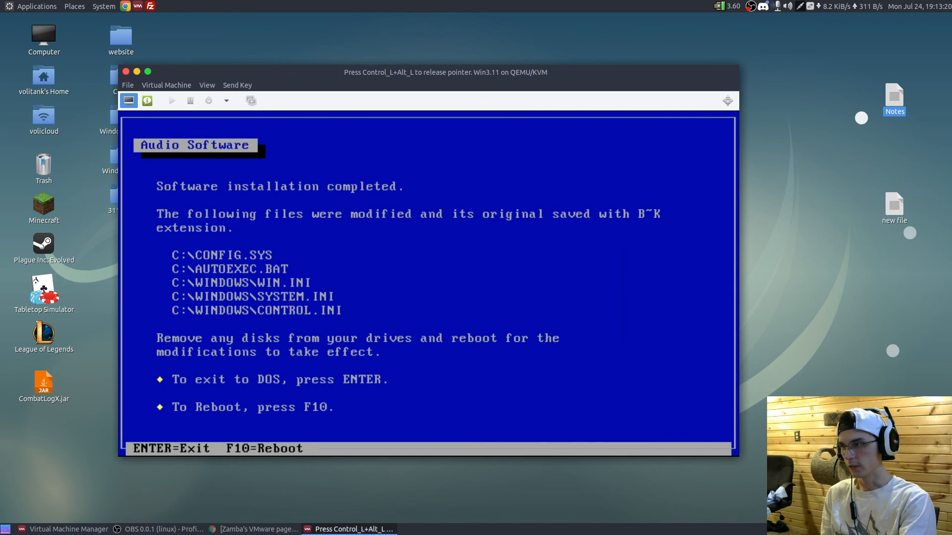
pyautogui.press('F10')
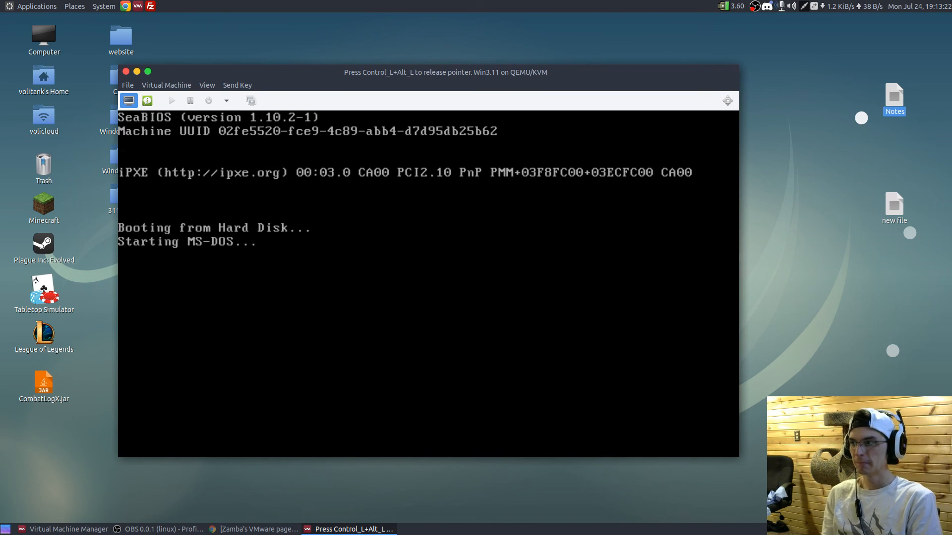
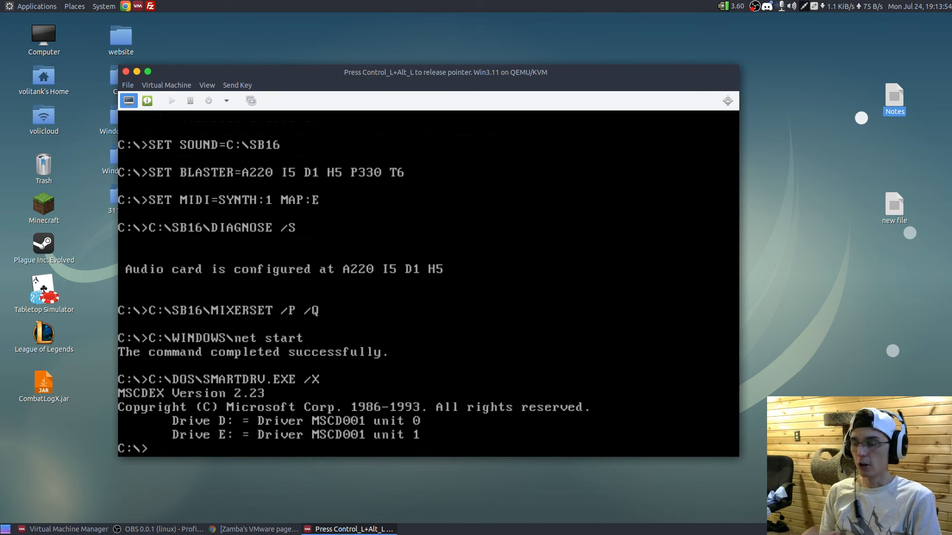
# - Start Windows, log on with a blank password without creating a password list, then dismiss the audio setup notice and minimize the Audio Software group
pyautogui.write('win')
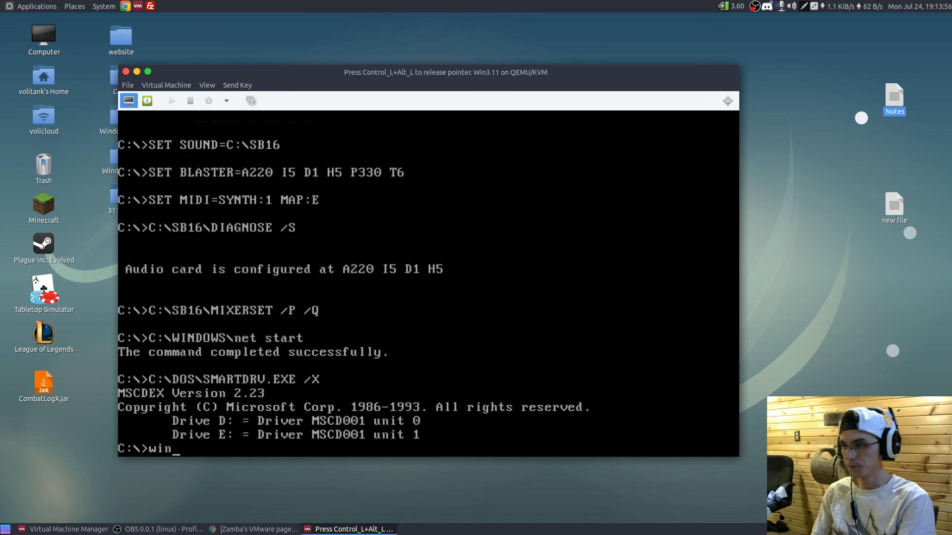
pyautogui.press('Return')
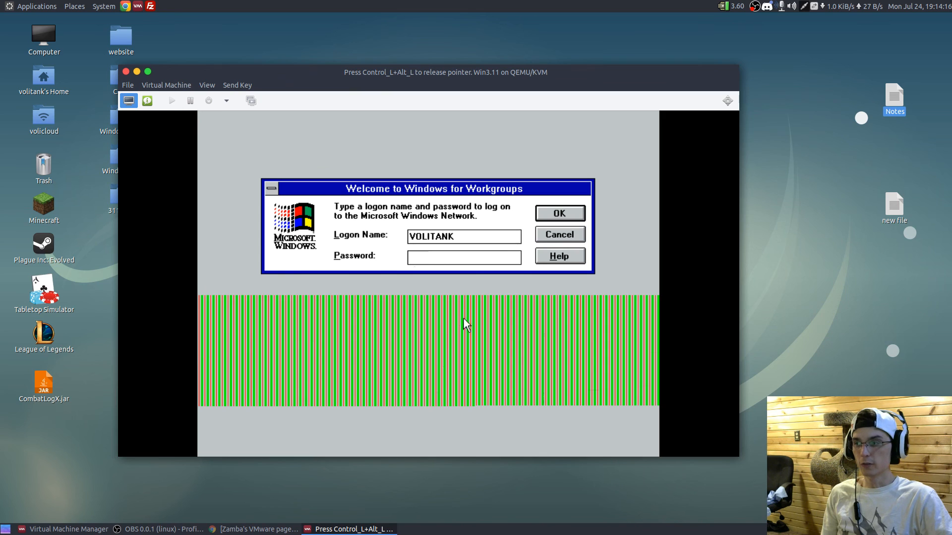
pyautogui.click(575, 213)
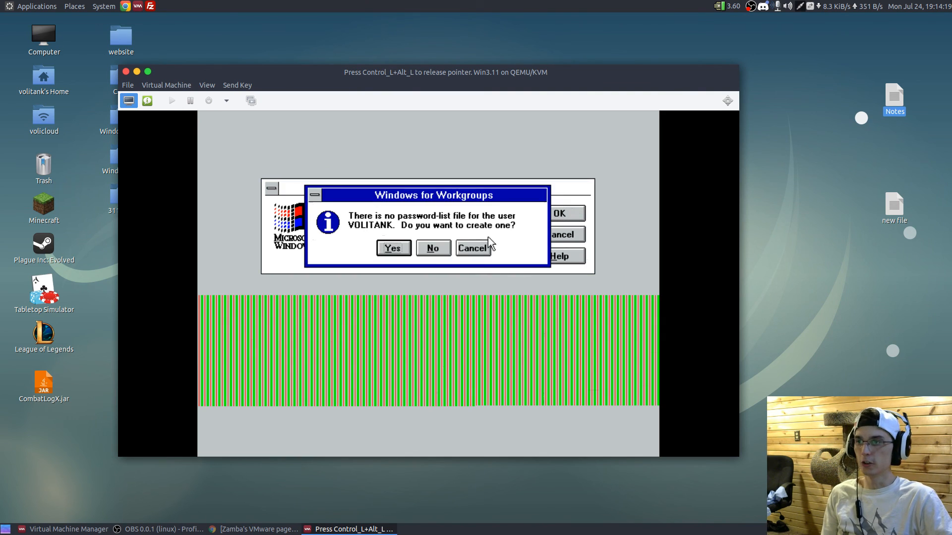
pyautogui.click(445, 249)
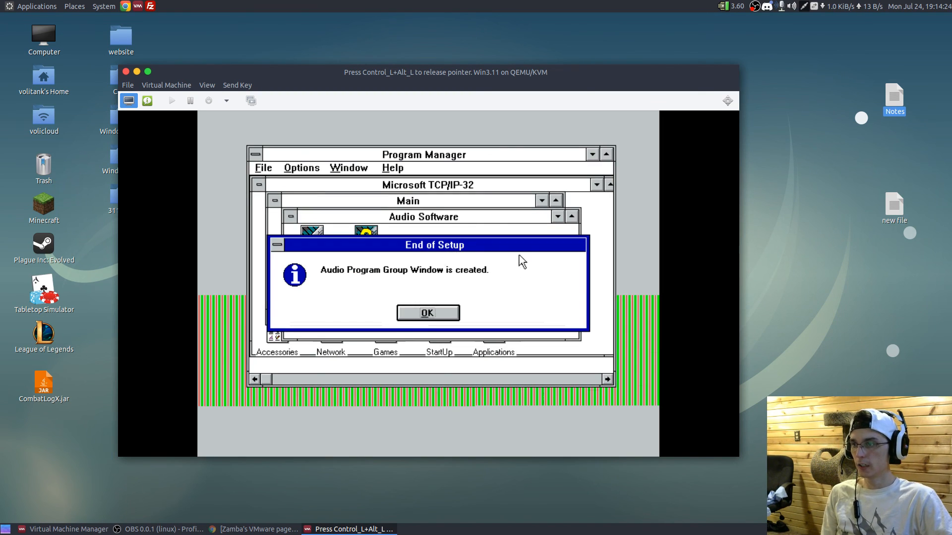
pyautogui.click(431, 317)
pyautogui.click(558, 216)
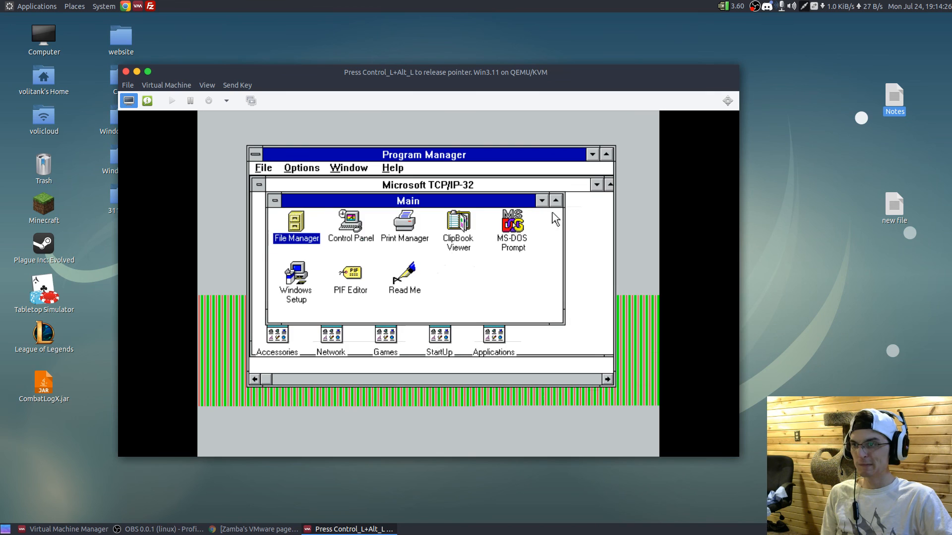
# - Open an MS-DOS prompt from the Main group and display the IP configuration with ipconfig
pyautogui.doubleClick(512, 223)
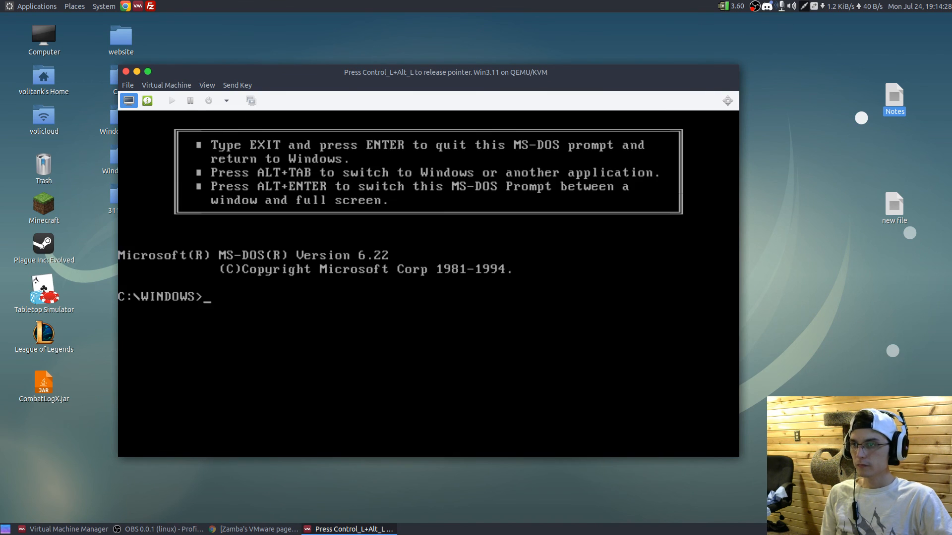
pyautogui.write('ipconfig')
pyautogui.press('Return')
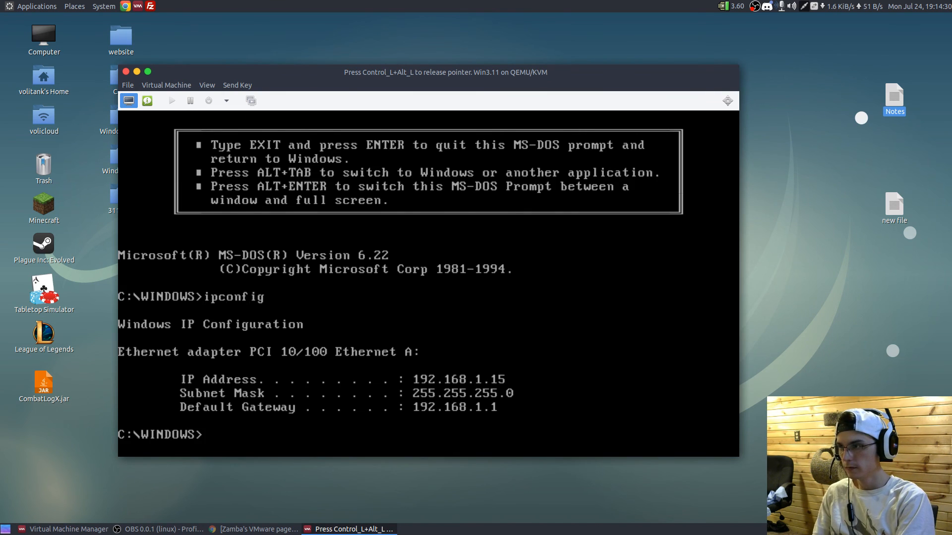
# - Ping the default gateway at 192.168.1.1, then exit the MS-DOS prompt to return to Windows
pyautogui.write('ping')
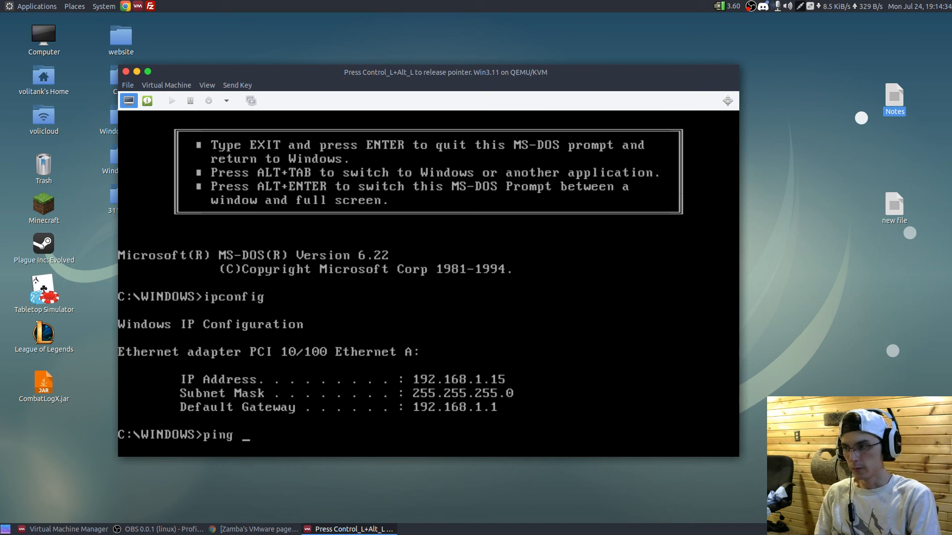
pyautogui.write(' 192.1')
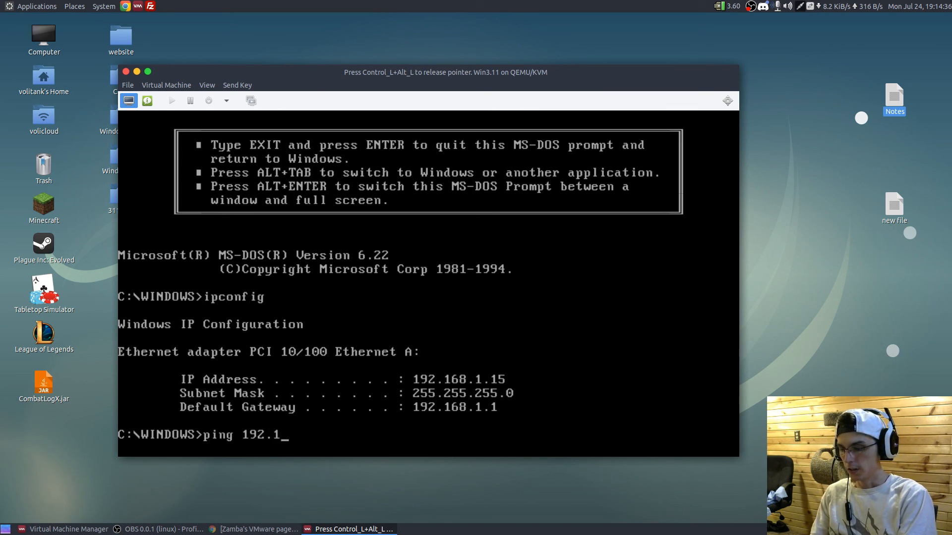
pyautogui.write('68.1.1')
pyautogui.press('Return')
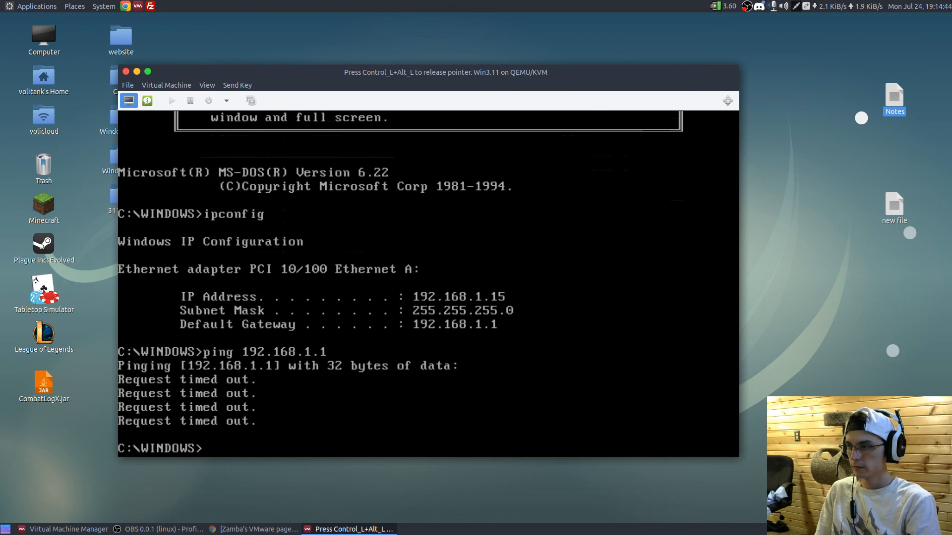
pyautogui.write('edit')
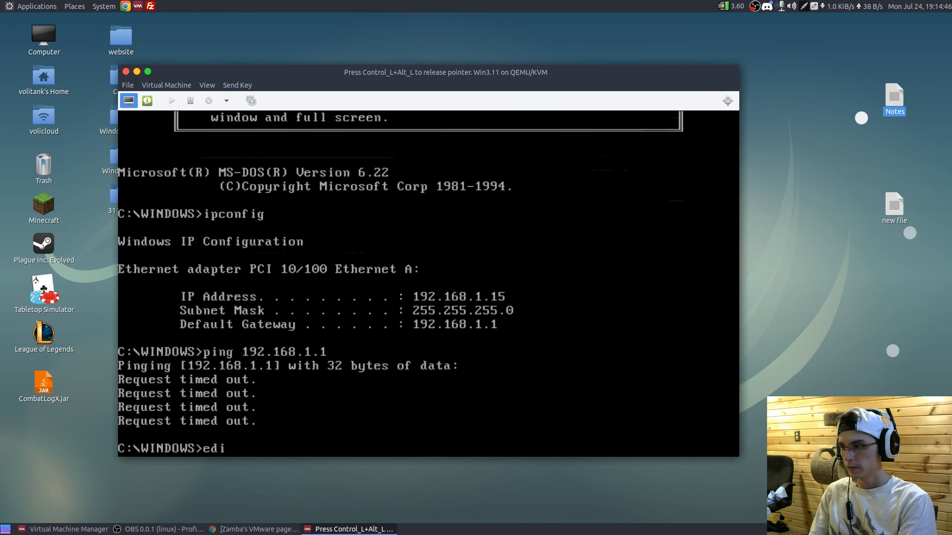
pyautogui.press('BackSpace')
pyautogui.press('BackSpace')
pyautogui.press('BackSpace')
pyautogui.press('BackSpace')
pyautogui.write('exit')
pyautogui.press('Return')
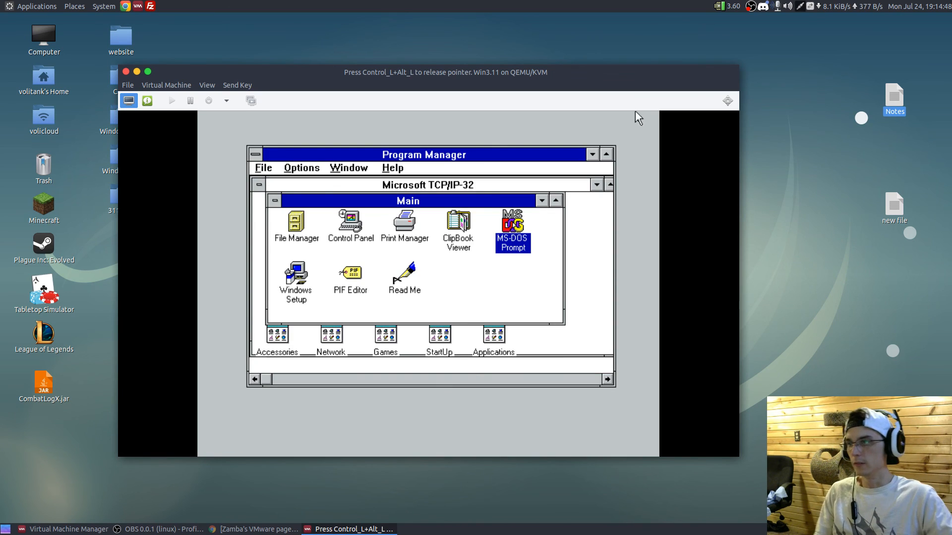
# - Browse to the disk1 folder on drive E: in File Manager and run the Entertainment Pack setup program
pyautogui.doubleClick(299, 230)
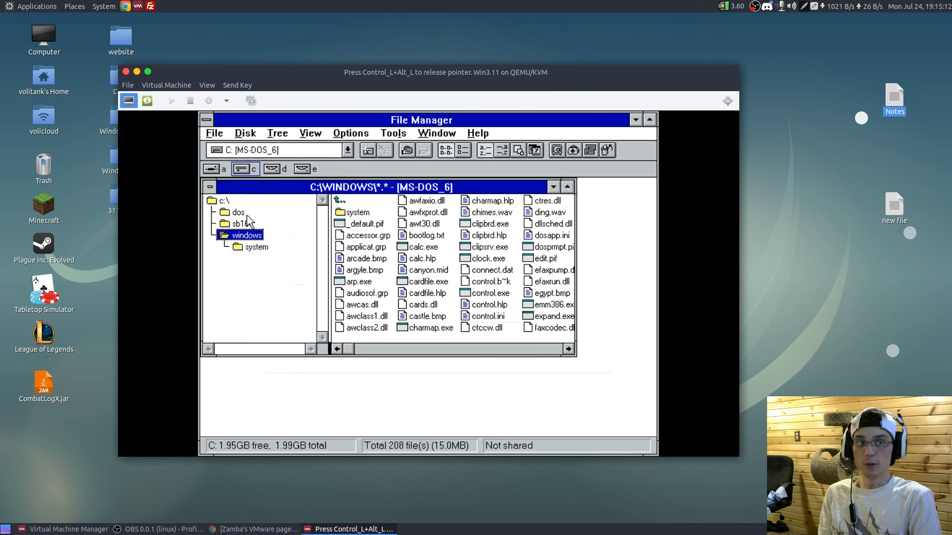
pyautogui.hotkey('ctrl', 'e')
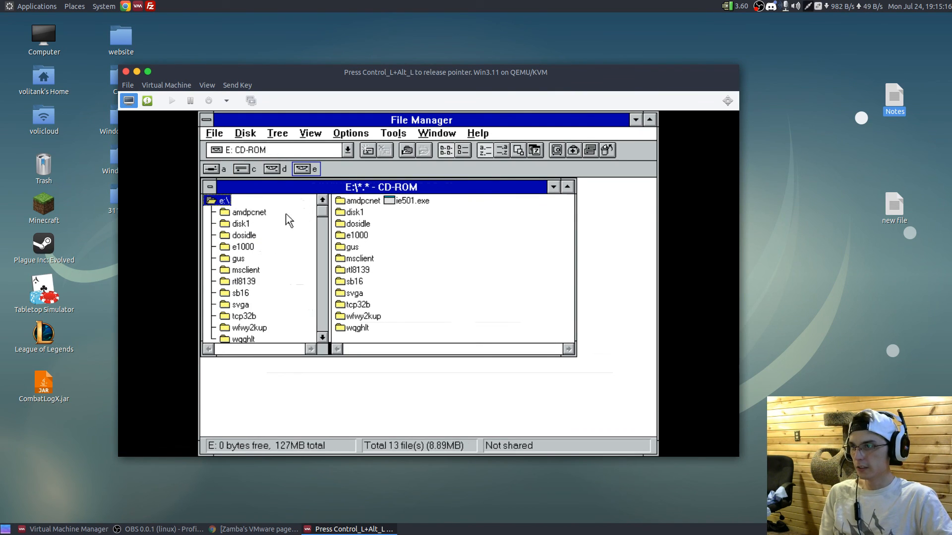
pyautogui.click(245, 226)
pyautogui.doubleClick(530, 294)
# - Proceed through the Best of Microsoft Entertainment Pack setup and complete the installation
pyautogui.click(366, 302)
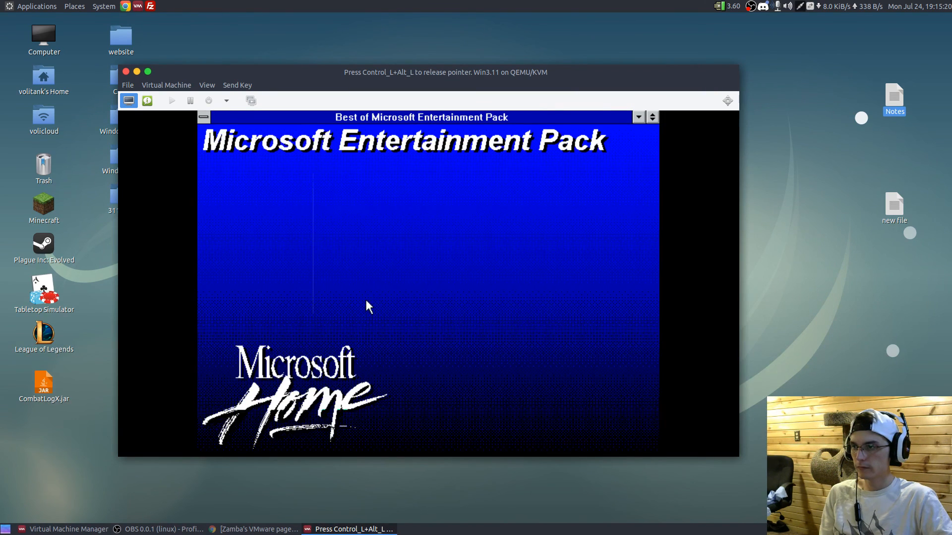
pyautogui.click(342, 304)
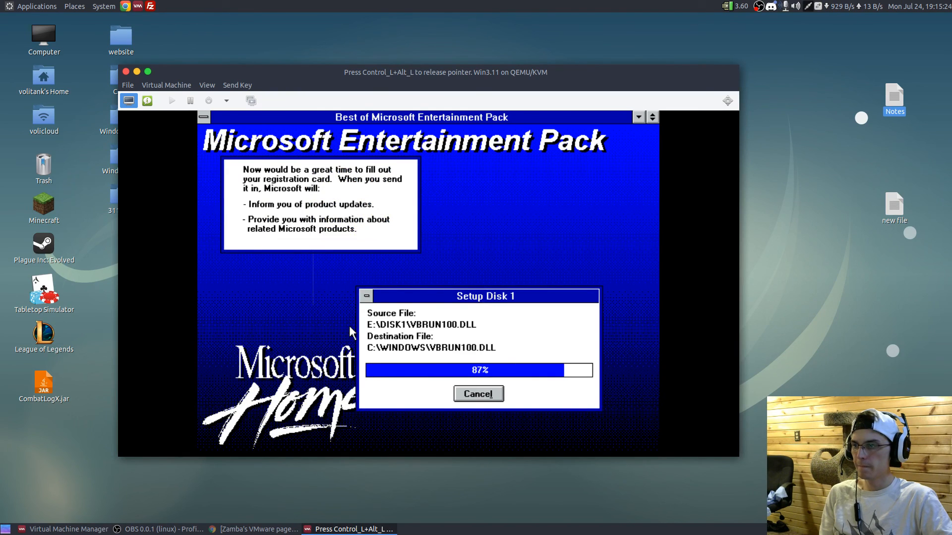
pyautogui.click(454, 297)
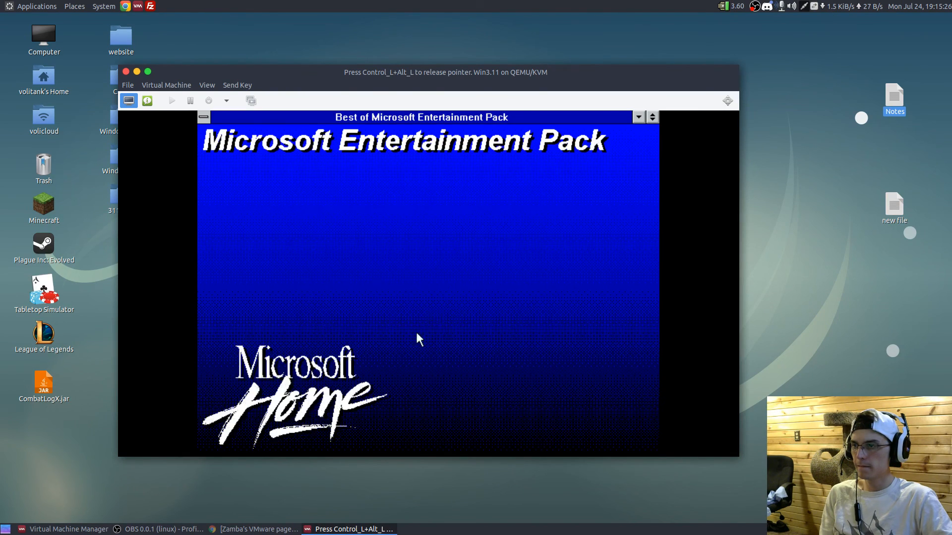
# - Launch Rodent's Revenge, play level 1 by pushing blocks to trap the cats, then close the game
pyautogui.doubleClick(388, 270)
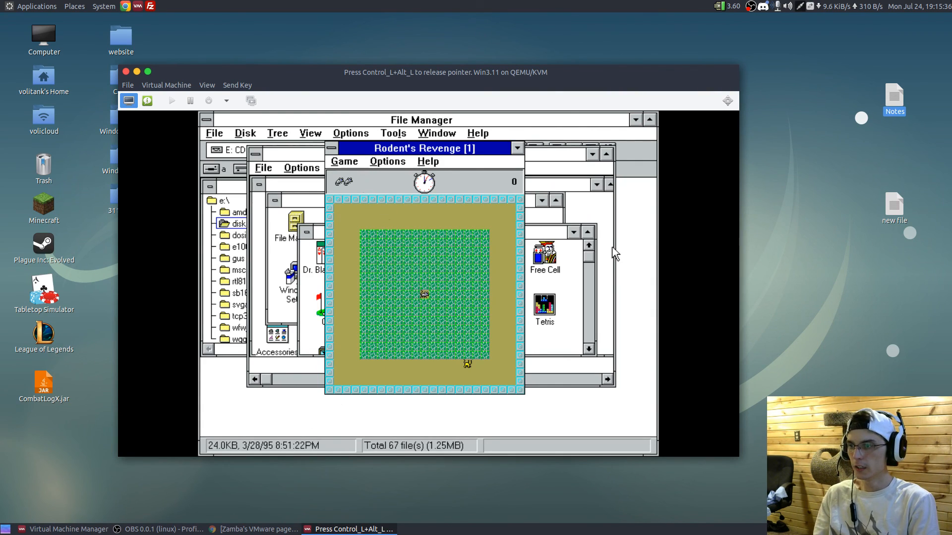
pyautogui.press('Down')
pyautogui.press('Down')
pyautogui.press('Down')
pyautogui.press('Right')
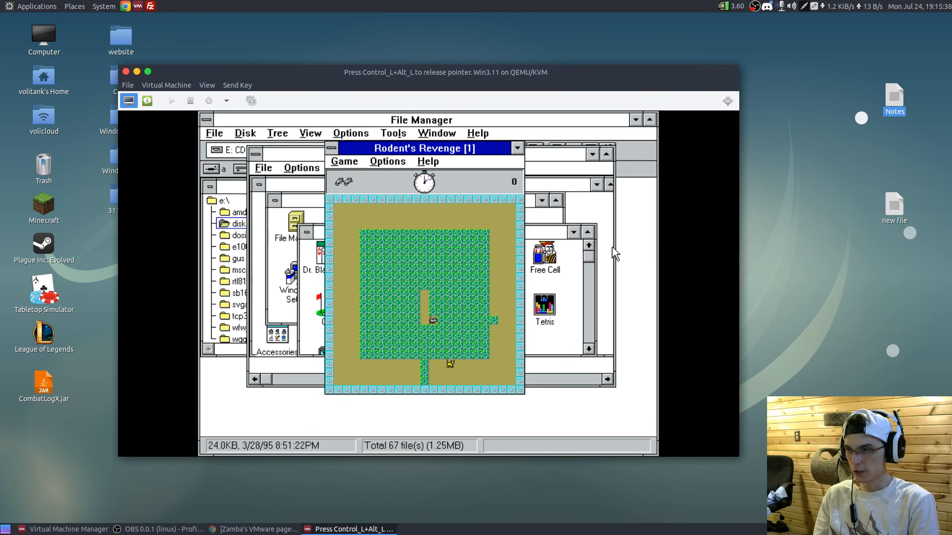
pyautogui.press('Right')
pyautogui.press('Down')
pyautogui.press('Down')
pyautogui.press('Down')
pyautogui.press('Right')
pyautogui.press('Left')
pyautogui.press('Up')
pyautogui.press('Up')
pyautogui.press('Left')
pyautogui.press('Down')
pyautogui.press('Down')
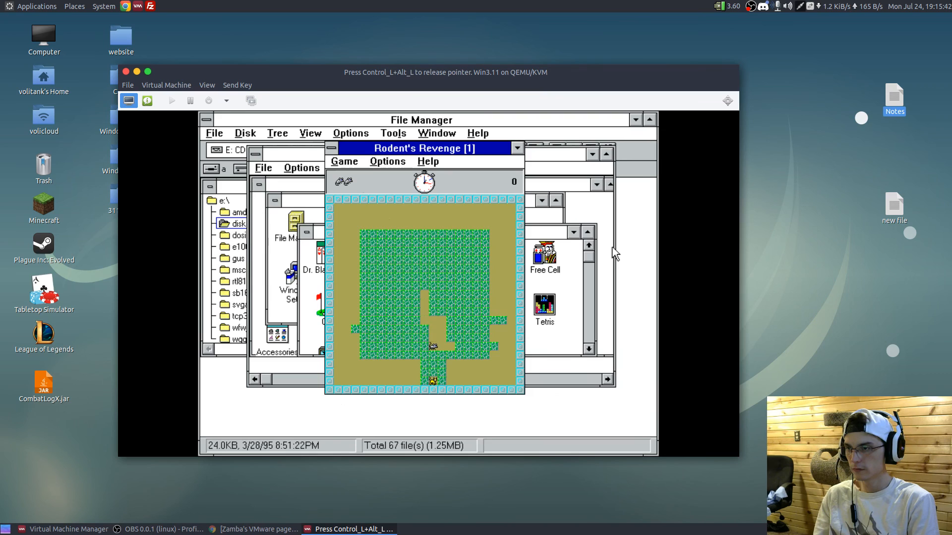
pyautogui.press('Right')
pyautogui.press('Right')
pyautogui.press('Down')
pyautogui.press('Down')
pyautogui.press('Down')
pyautogui.press('Left')
pyautogui.press('Left')
pyautogui.press('Down')
pyautogui.press('Up')
pyautogui.press('Right')
pyautogui.press('Up')
pyautogui.press('Right')
pyautogui.press('Up')
pyautogui.press('Left')
pyautogui.press('Up')
pyautogui.press('Up')
pyautogui.press('Up')
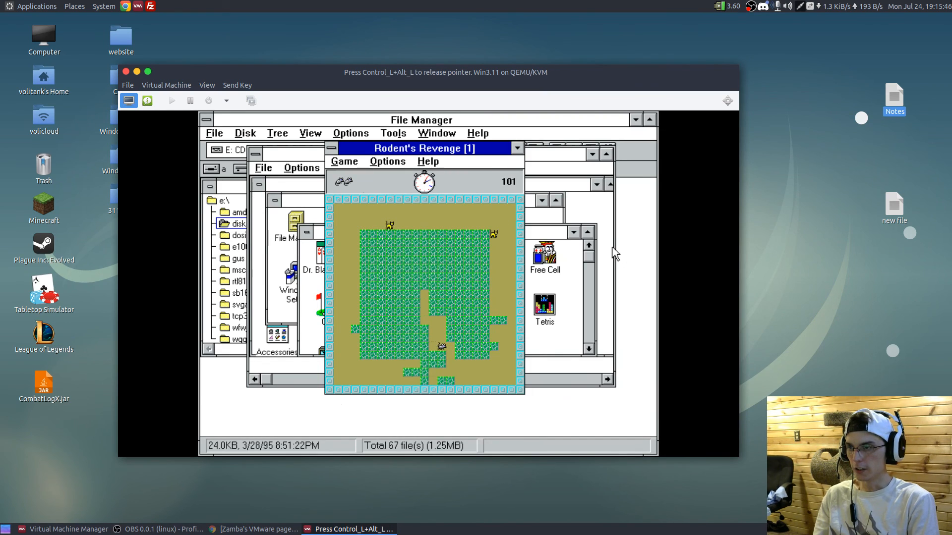
pyautogui.press('Up')
pyautogui.press('Left')
pyautogui.press('Left')
pyautogui.press('Up')
pyautogui.press('Up')
pyautogui.press('Up')
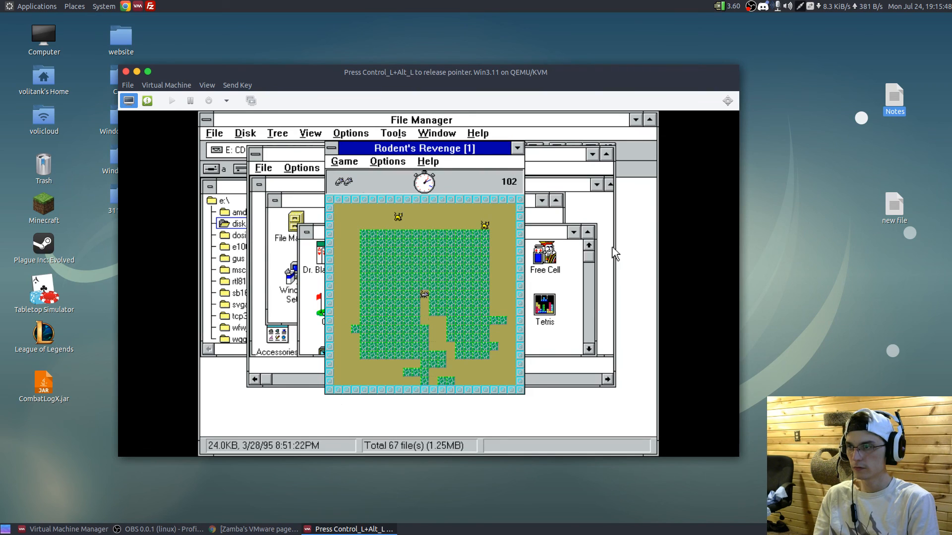
pyautogui.press('Right')
pyautogui.press('Right')
pyautogui.press('Right')
pyautogui.press('Left')
pyautogui.press('Left')
pyautogui.press('Left')
pyautogui.press('Left')
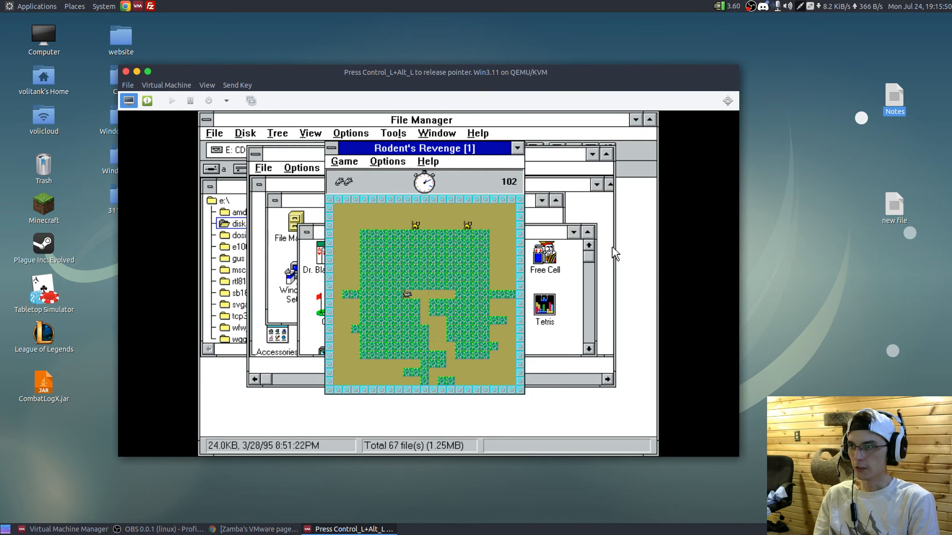
pyautogui.press('Up')
pyautogui.press('Up')
pyautogui.press('Up')
pyautogui.press('Down')
pyautogui.press('Down')
pyautogui.press('Down')
pyautogui.press('Right')
pyautogui.press('Right')
pyautogui.press('Right')
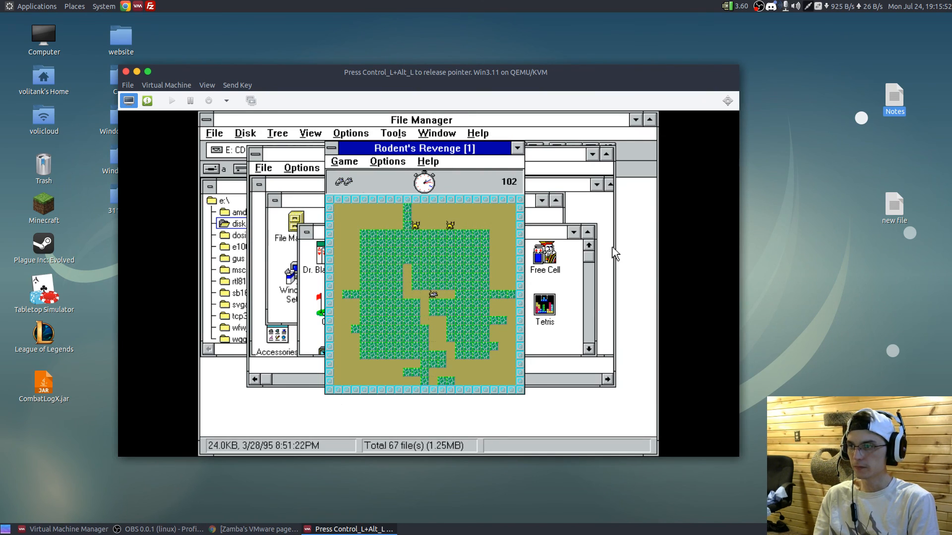
pyautogui.press('Up')
pyautogui.press('Up')
pyautogui.press('Up')
pyautogui.press('Down')
pyautogui.press('Down')
pyautogui.press('Down')
pyautogui.press('Right')
pyautogui.press('Right')
pyautogui.press('Up')
pyautogui.press('Up')
pyautogui.press('Up')
pyautogui.press('Down')
pyautogui.press('Down')
pyautogui.press('Down')
pyautogui.press('Left')
pyautogui.press('Up')
pyautogui.press('Up')
pyautogui.press('Down')
pyautogui.press('Down')
pyautogui.press('Left')
pyautogui.press('Left')
pyautogui.press('Left')
pyautogui.press('Up')
pyautogui.press('Up')
pyautogui.press('Up')
pyautogui.press('Down')
pyautogui.press('Down')
pyautogui.press('Down')
pyautogui.press('Right')
pyautogui.press('Up')
pyautogui.press('Up')
pyautogui.press('Left')
pyautogui.press('Left')
pyautogui.press('Left')
pyautogui.press('Left')
pyautogui.press('Up')
pyautogui.press('Up')
pyautogui.press('Up')
pyautogui.press('Right')
pyautogui.press('Up')
pyautogui.press('Up')
pyautogui.press('Up')
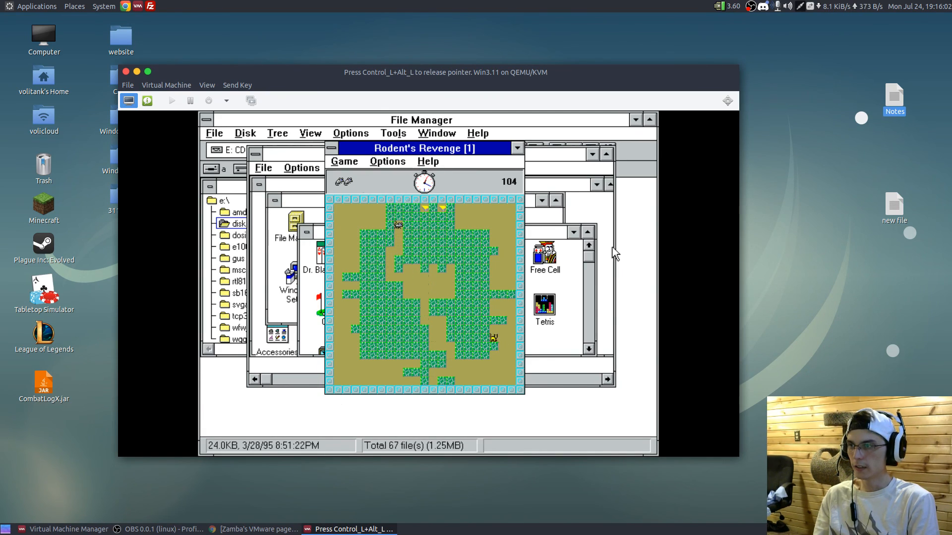
pyautogui.press('Right')
pyautogui.press('Right')
pyautogui.press('Right')
pyautogui.press('Right')
pyautogui.press('Right')
pyautogui.press('Right')
pyautogui.press('Right')
pyautogui.press('Up')
pyautogui.press('Left')
pyautogui.press('Left')
pyautogui.press('Left')
pyautogui.press('Left')
pyautogui.press('Up')
pyautogui.press('Down')
pyautogui.press('Right')
pyautogui.press('Right')
pyautogui.press('Up')
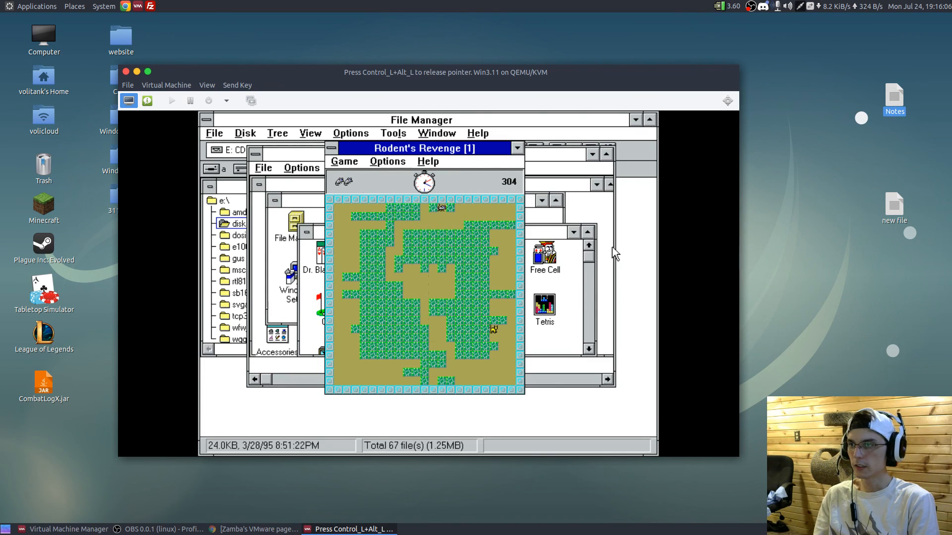
pyautogui.click(331, 148)
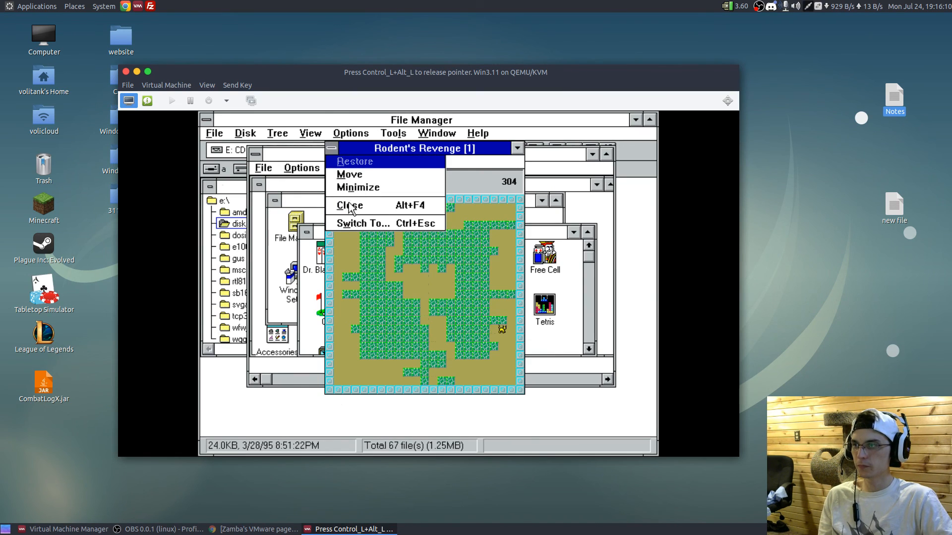
pyautogui.click(351, 205)
# - Launch SkiFree from the Best of Entertainment group to try it, then close the game
pyautogui.doubleClick(437, 304)
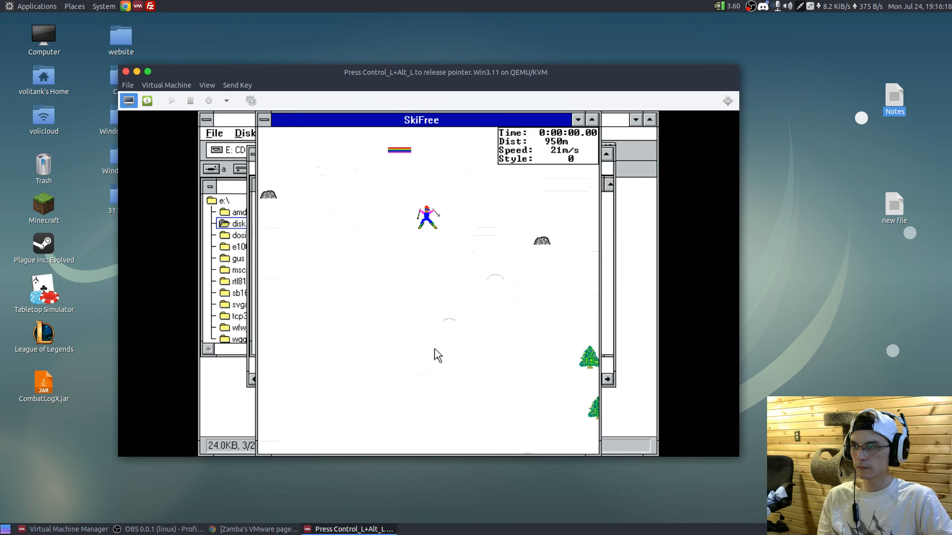
pyautogui.click(264, 120)
pyautogui.click(289, 202)
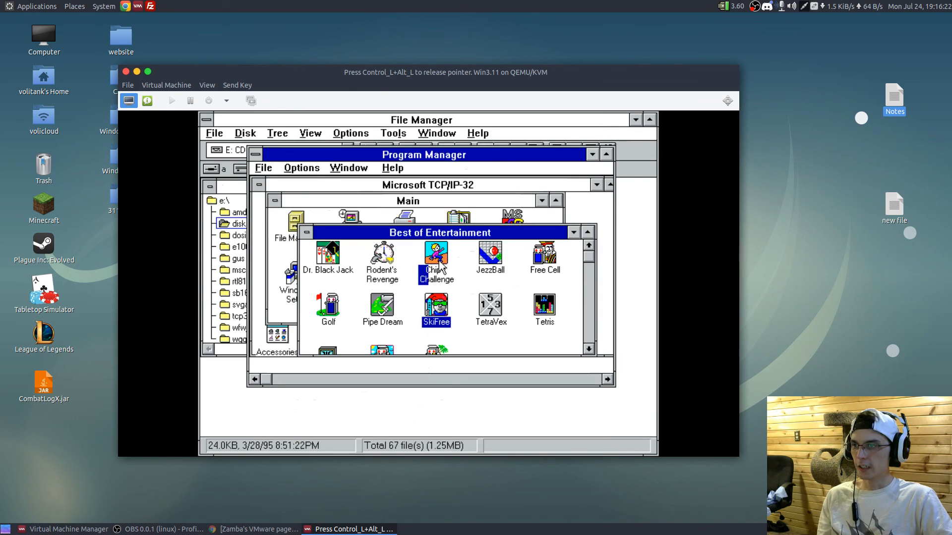
# - Launch Chip's Challenge, look through its game options and start a new game
pyautogui.doubleClick(457, 260)
pyautogui.click(309, 181)
pyautogui.click(309, 182)
pyautogui.click(310, 182)
pyautogui.click(312, 208)
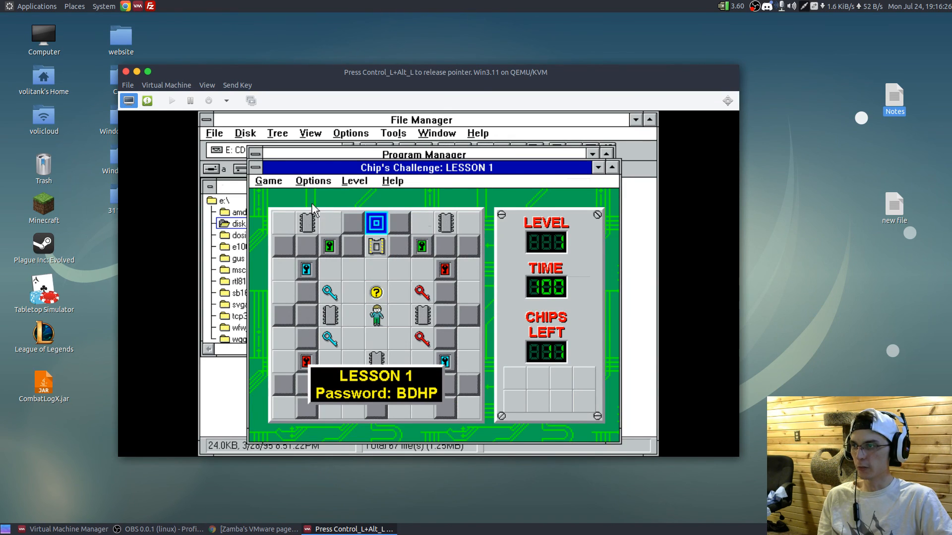
pyautogui.click(316, 181)
pyautogui.click(313, 183)
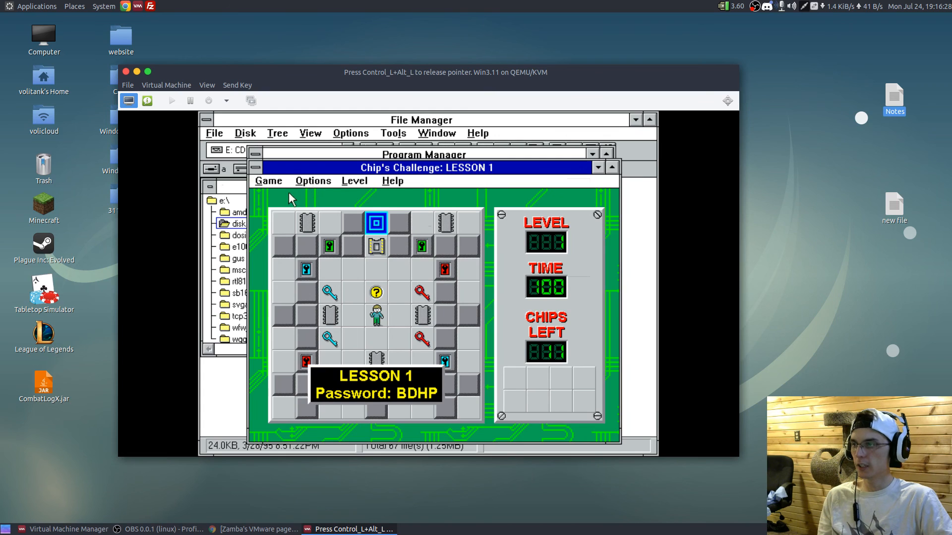
pyautogui.click(271, 181)
pyautogui.click(272, 194)
# - Play Lesson 1 of Chip's Challenge, collecting a red key, a blue key and the computer chips on both sides of the starting room
pyautogui.press('Right')
pyautogui.press('Right')
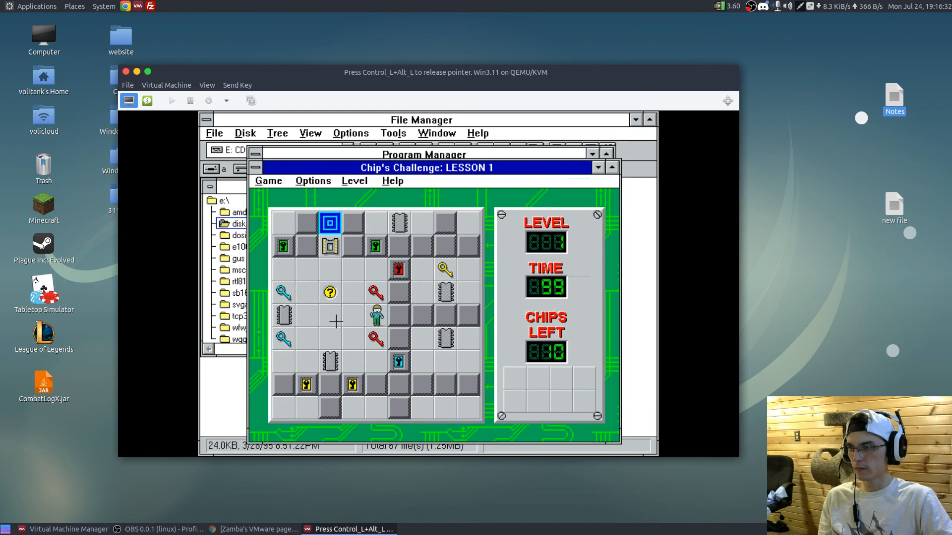
pyautogui.press('Down')
pyautogui.press('Left')
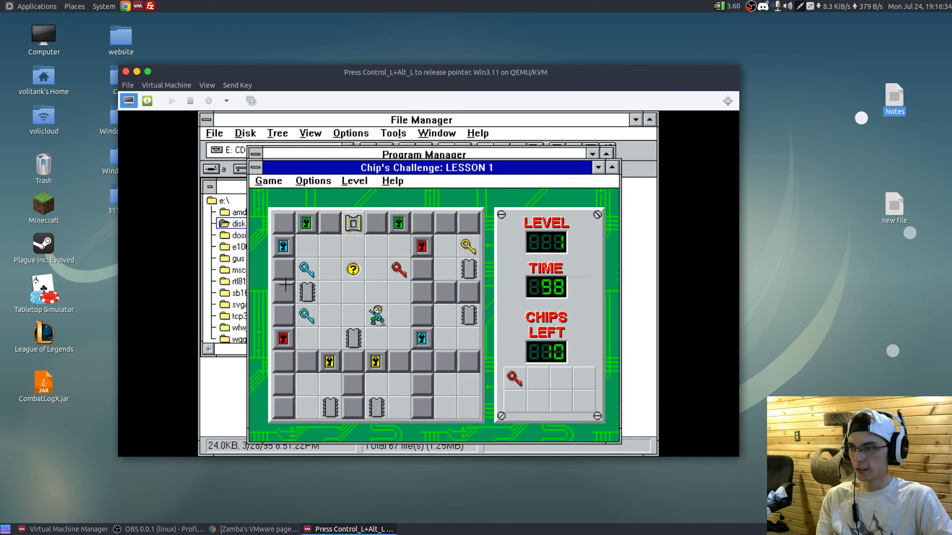
pyautogui.press('Left')
pyautogui.press('Left')
pyautogui.press('Up')
pyautogui.press('Left')
pyautogui.press('Up')
pyautogui.press('Down')
# - Collect the chip near the lower edge of the central room and move Chip back up past the hint tile
pyautogui.press('Down')
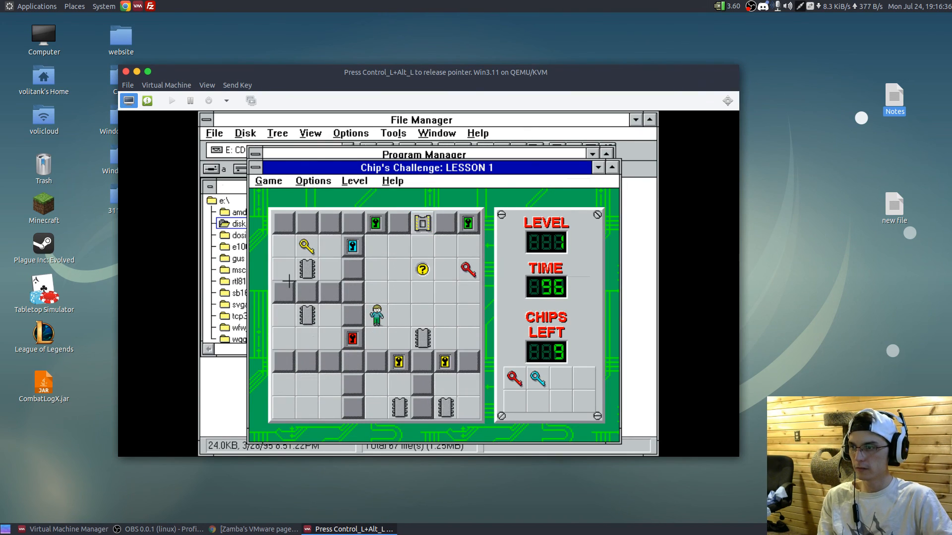
pyautogui.press('Right')
pyautogui.press('Right')
pyautogui.press('Down')
pyautogui.press('Up')
pyautogui.press('Right')
pyautogui.press('Up')
pyautogui.press('Up')
pyautogui.press('Right')
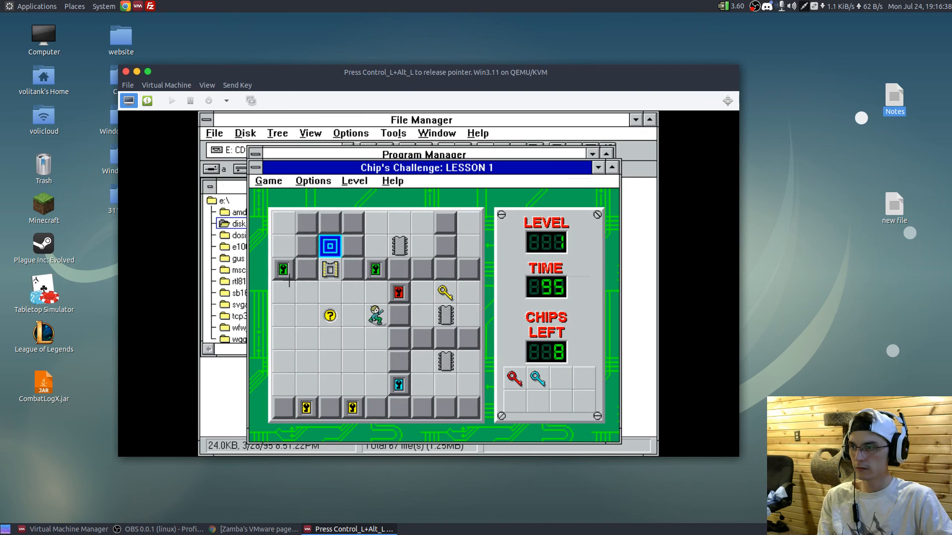
pyautogui.press('Left')
pyautogui.press('Left')
pyautogui.press('Left')
pyautogui.press('Left')
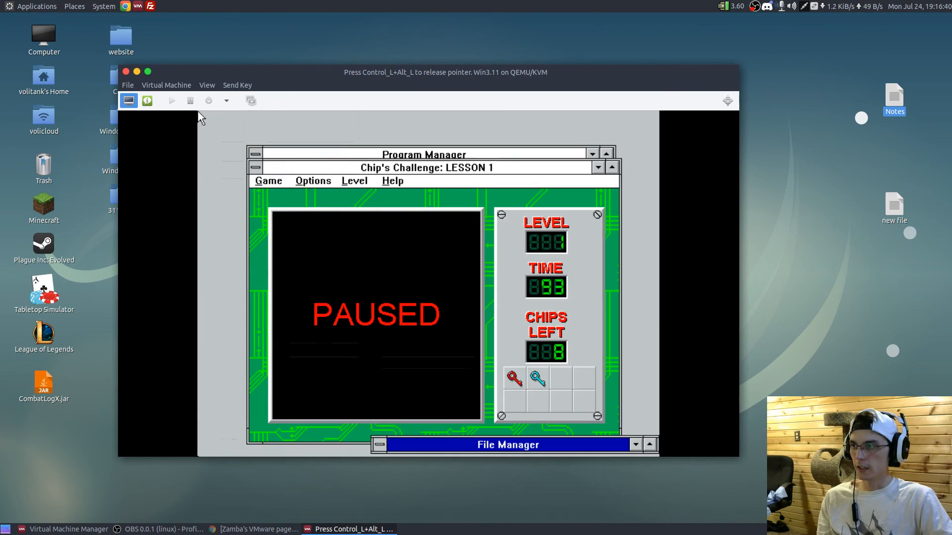
# - Bring up the Task List and rearrange the open Windows programs with Cascade and Tile
pyautogui.hotkey('ctrl', 'Escape')
pyautogui.hotkey('ctrl', 'alt')
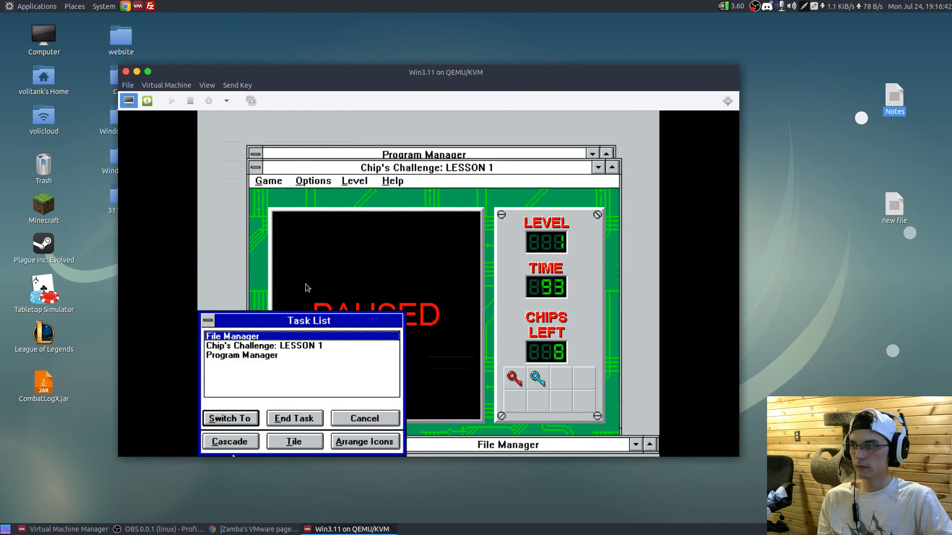
pyautogui.click(306, 437)
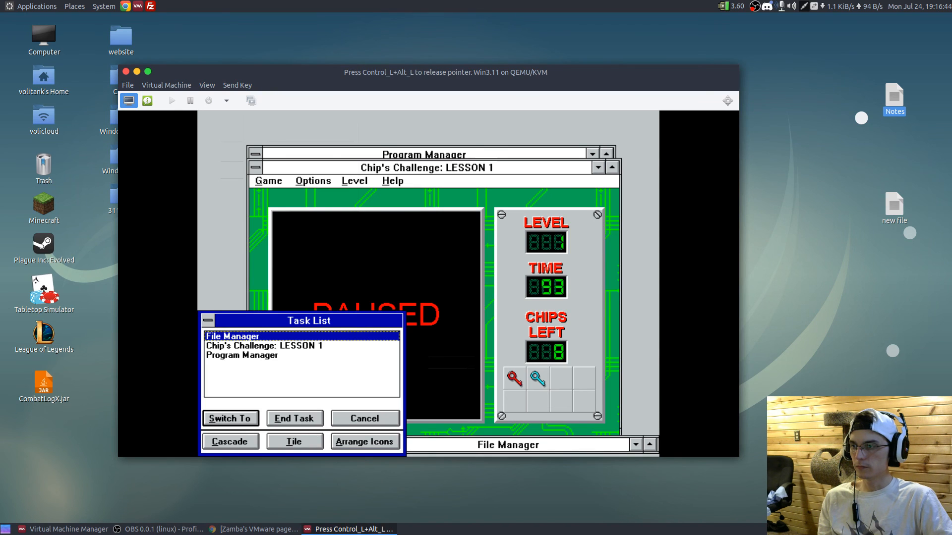
pyautogui.press('Return')
pyautogui.hotkey('ctrl', 'Escape')
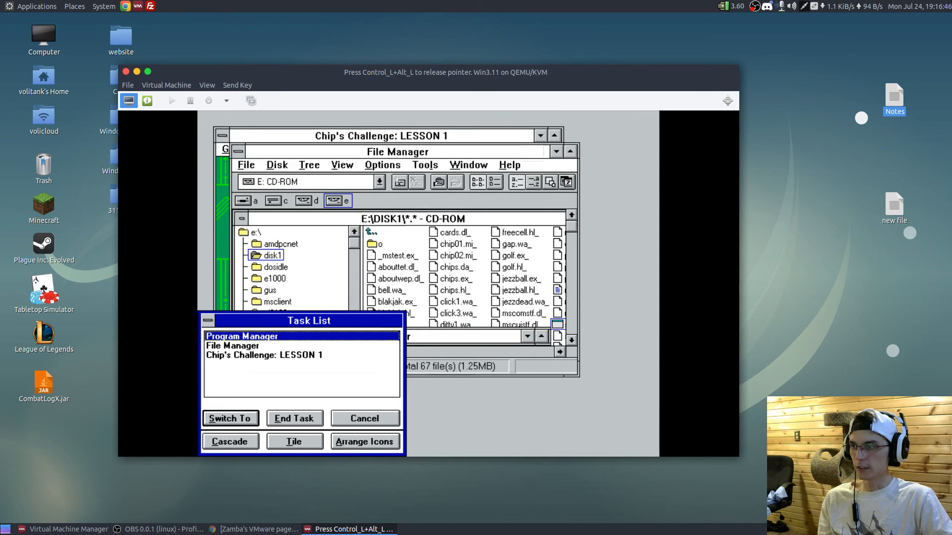
pyautogui.hotkey('ctrl', 'alt')
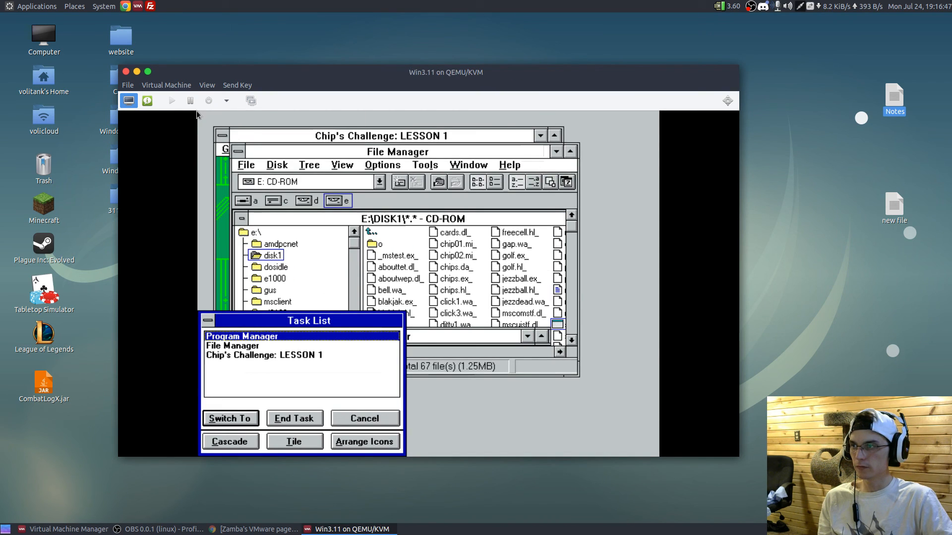
pyautogui.click(382, 335)
pyautogui.click(294, 442)
pyautogui.moveTo(276, 120); pyautogui.dragTo(276, 448)
pyautogui.doubleClick(276, 449)
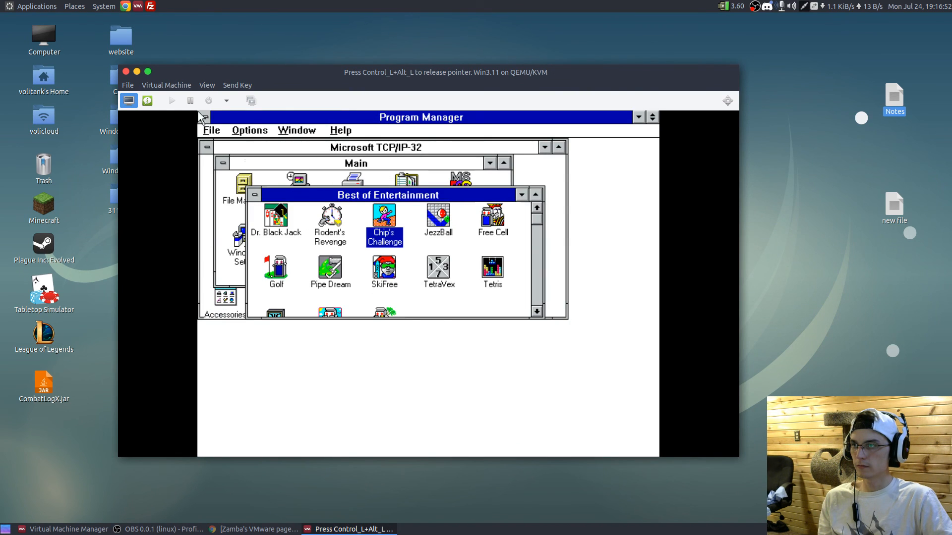
pyautogui.press('Return')
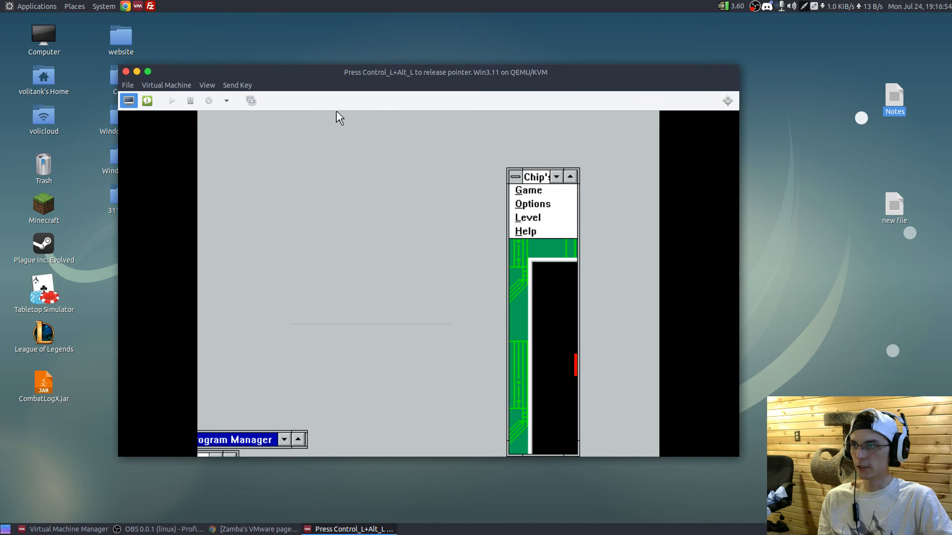
# - Release the pointer from the guest and force-reset the Win3.11 virtual machine
pyautogui.hotkey('ctrl', 'alt')
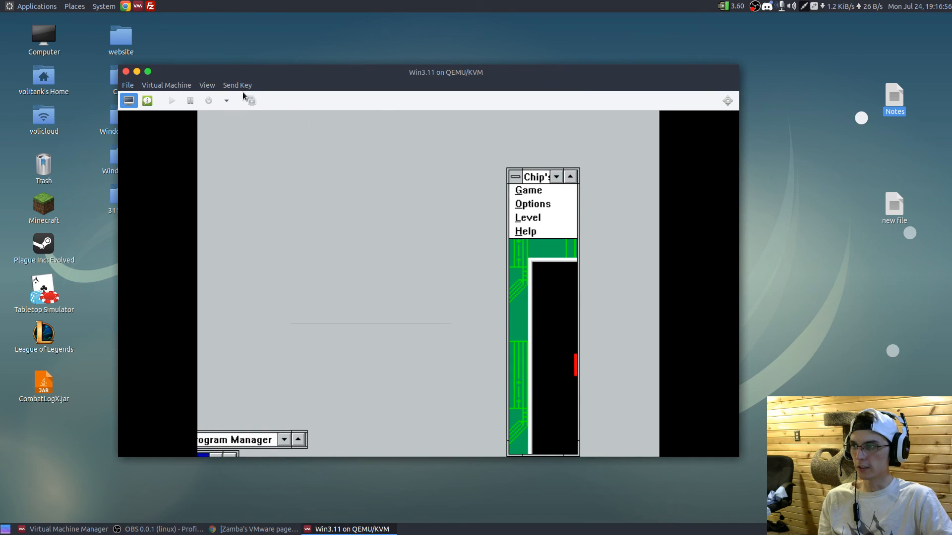
pyautogui.click(233, 101)
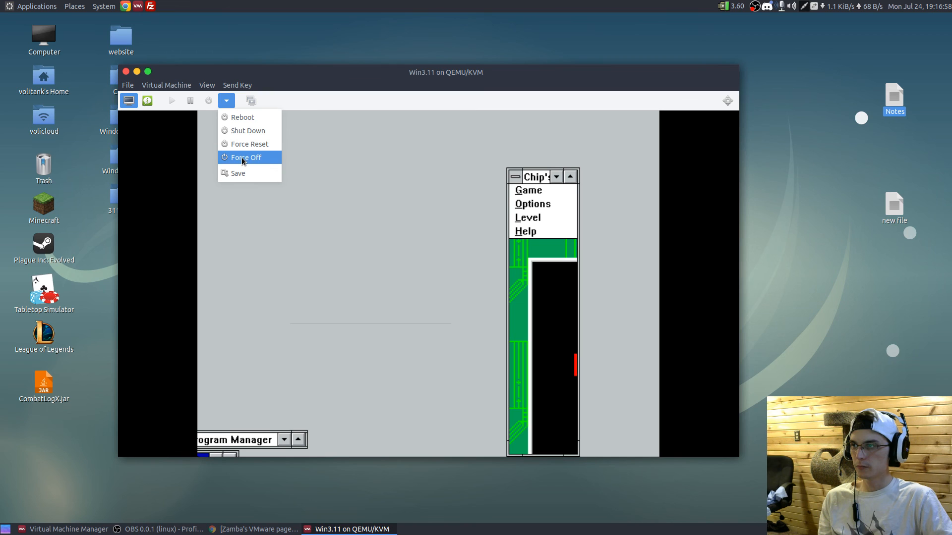
pyautogui.click(244, 144)
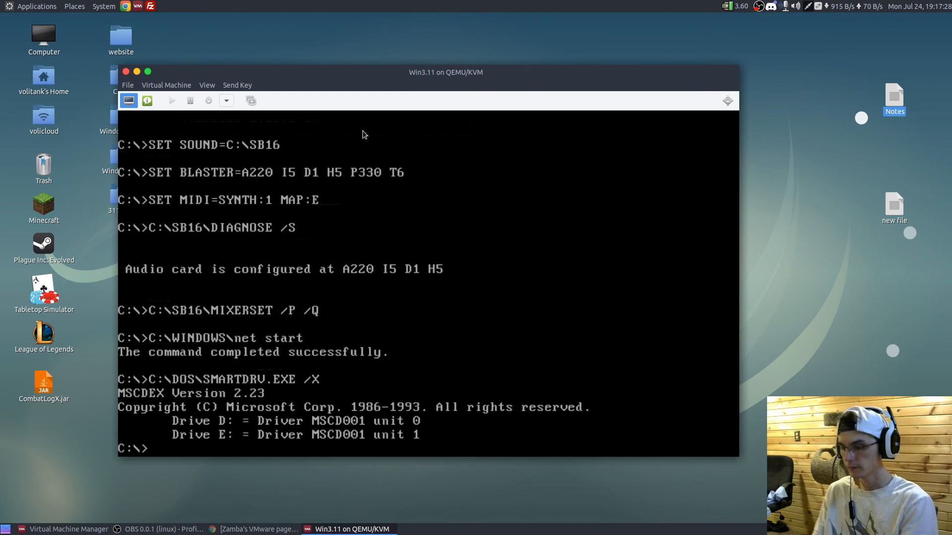
# - Try to start Windows from the DOS prompt with the win command, then force-reset the virtual machine again
pyautogui.click(186, 181)
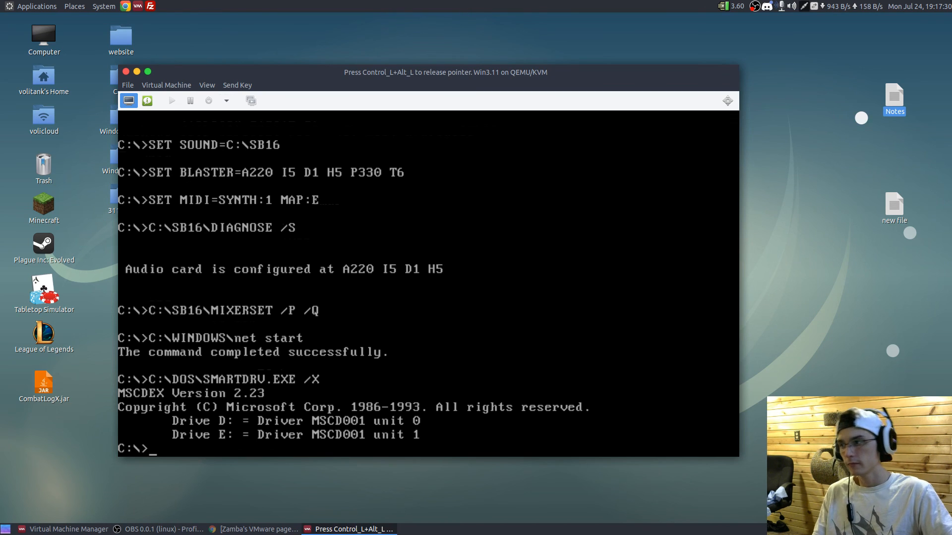
pyautogui.write('win')
pyautogui.press('Return')
pyautogui.hotkey('ctrl', 'alt')
pyautogui.click(226, 101)
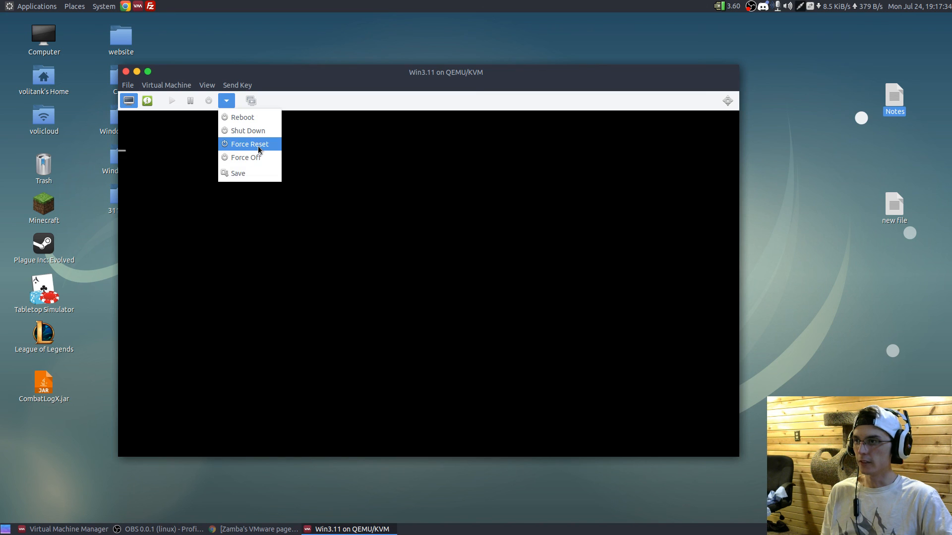
pyautogui.click(258, 146)
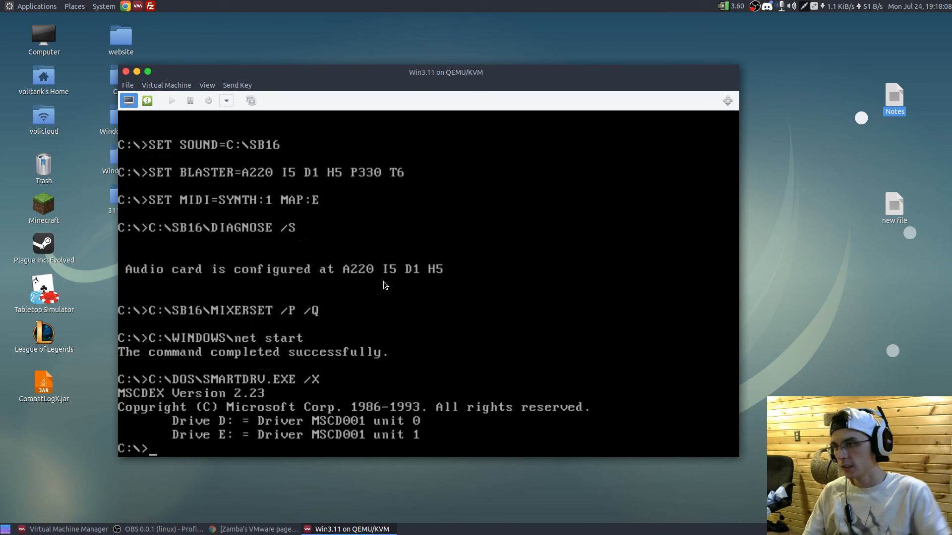
# - Start Windows with the win command and log on with a blank password, declining to create a password-list file
pyautogui.click(382, 282)
pyautogui.write('win')
pyautogui.press('Return')
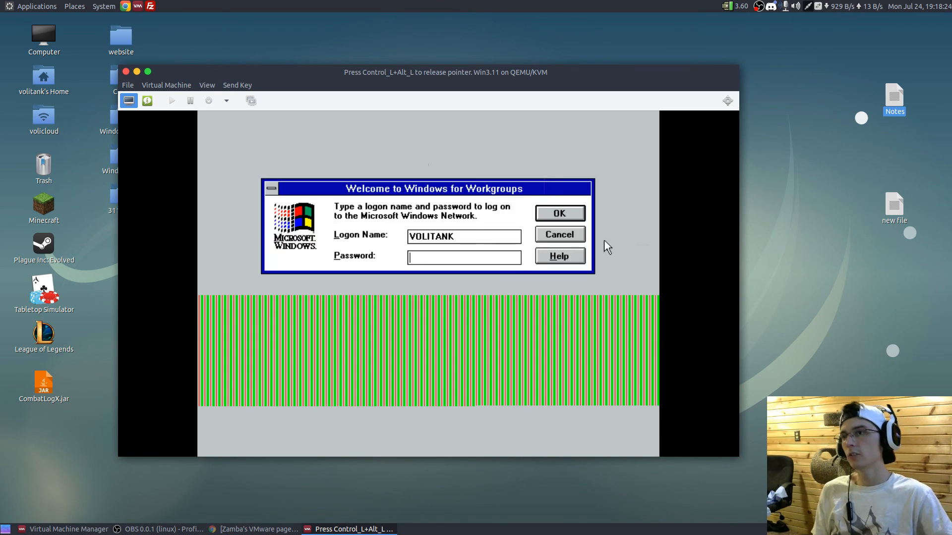
pyautogui.click(557, 222)
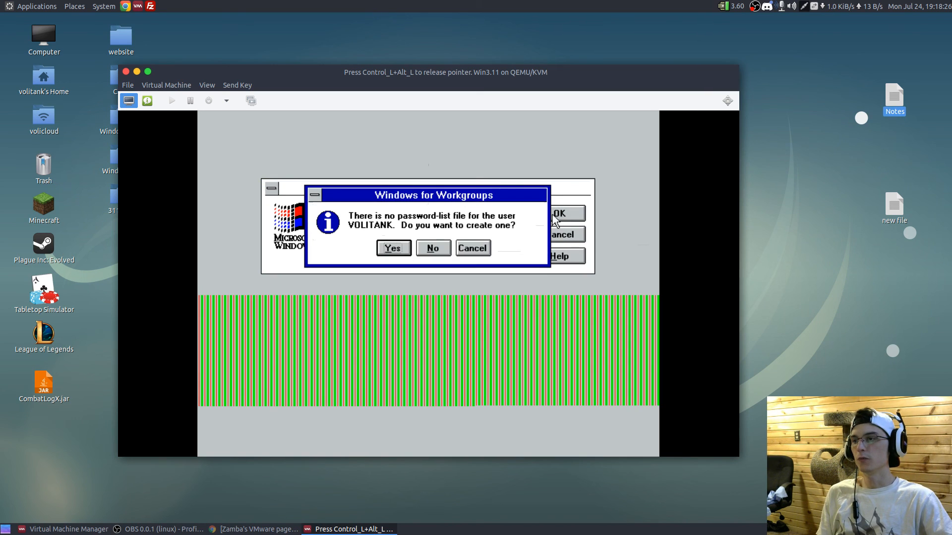
pyautogui.click(432, 247)
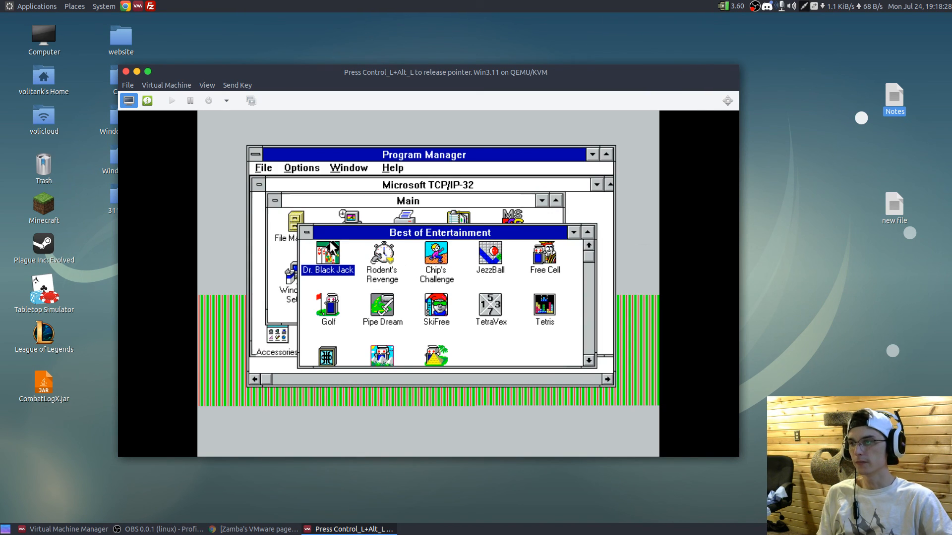
# - Close the Best of Entertainment group, then open the Games group to view its contents and close it
pyautogui.click(306, 233)
pyautogui.click(314, 316)
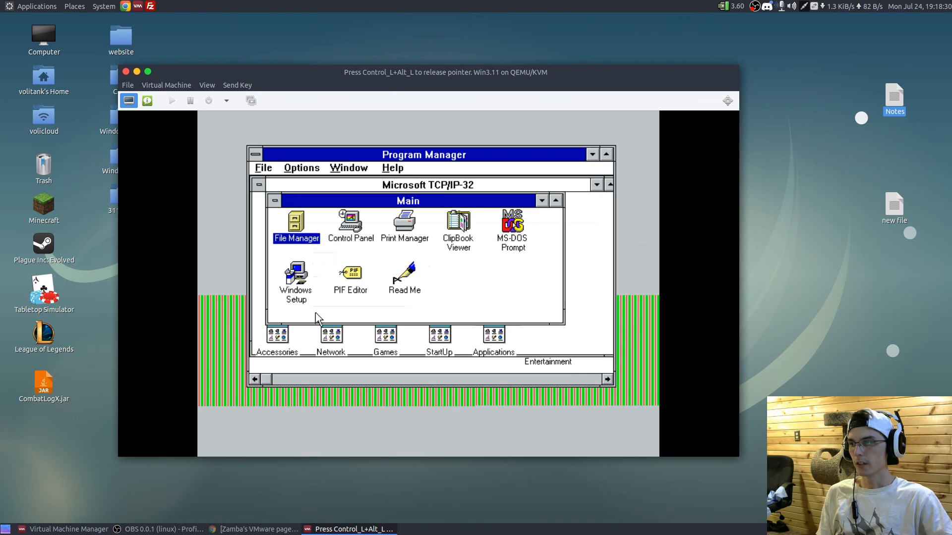
pyautogui.doubleClick(383, 332)
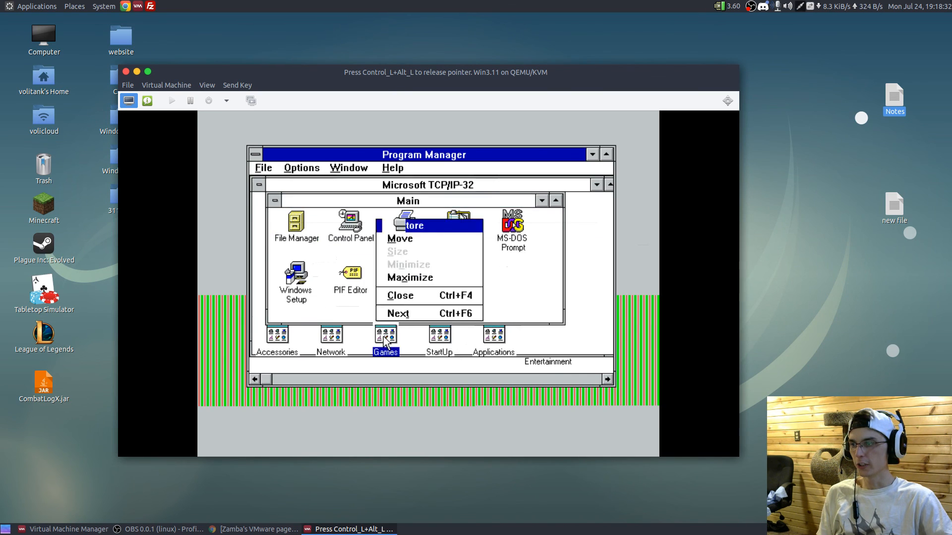
pyautogui.click(322, 248)
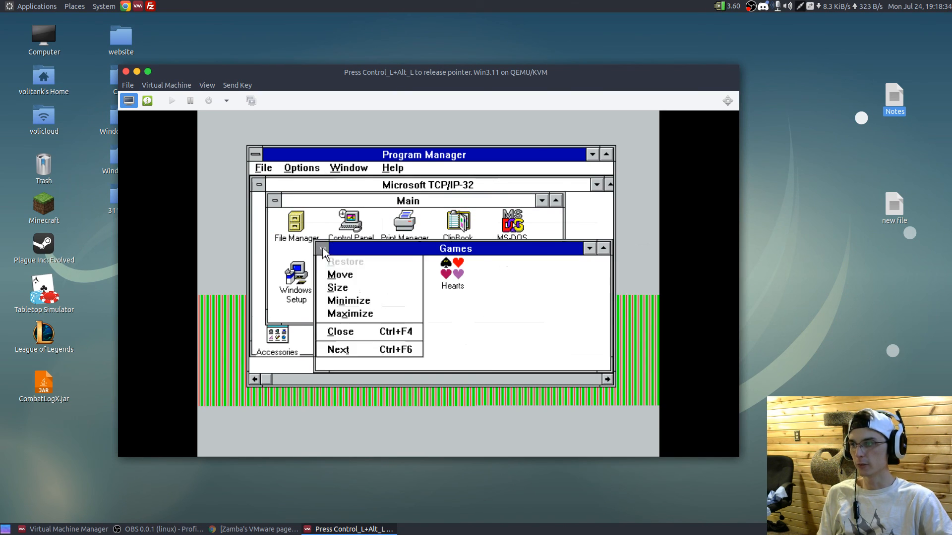
pyautogui.click(328, 330)
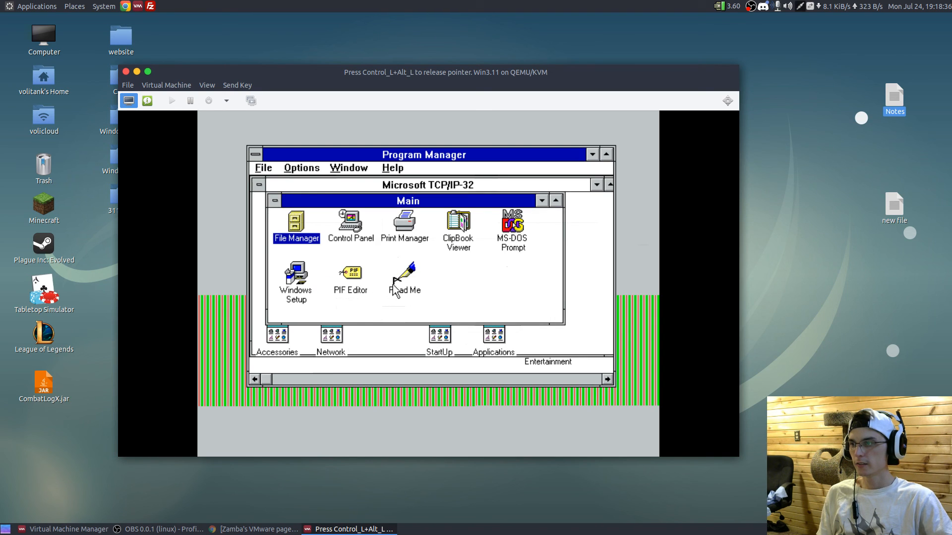
# - Open the Read Me document from the Main group in Write, then close it
pyautogui.doubleClick(411, 282)
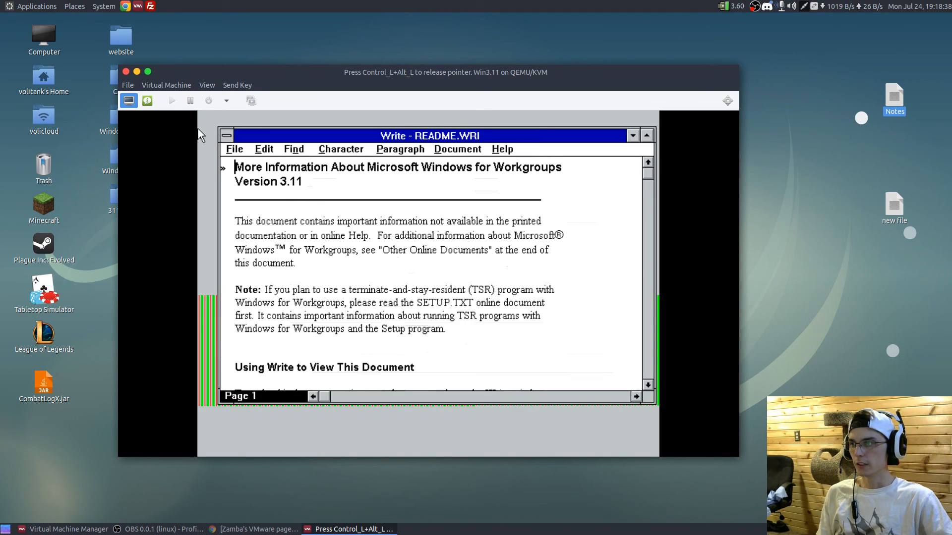
pyautogui.click(228, 134)
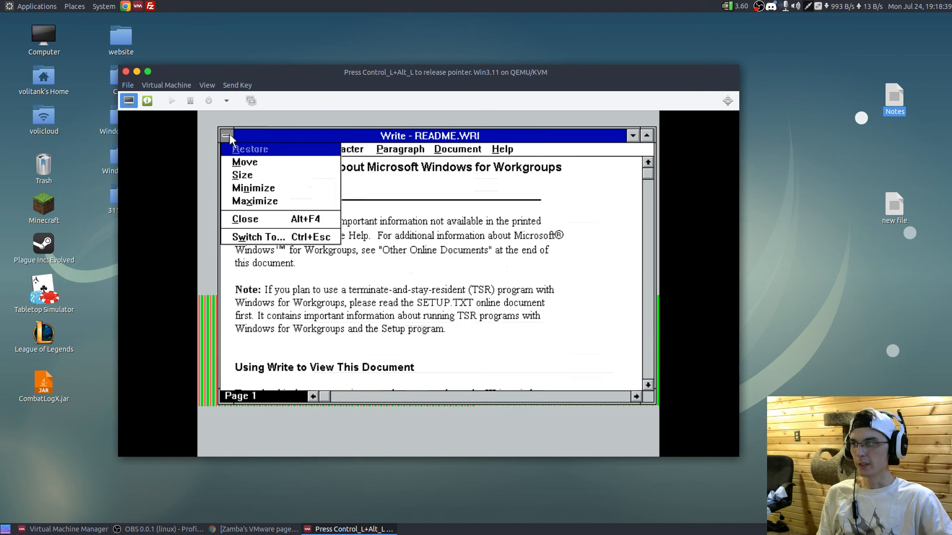
pyautogui.click(234, 218)
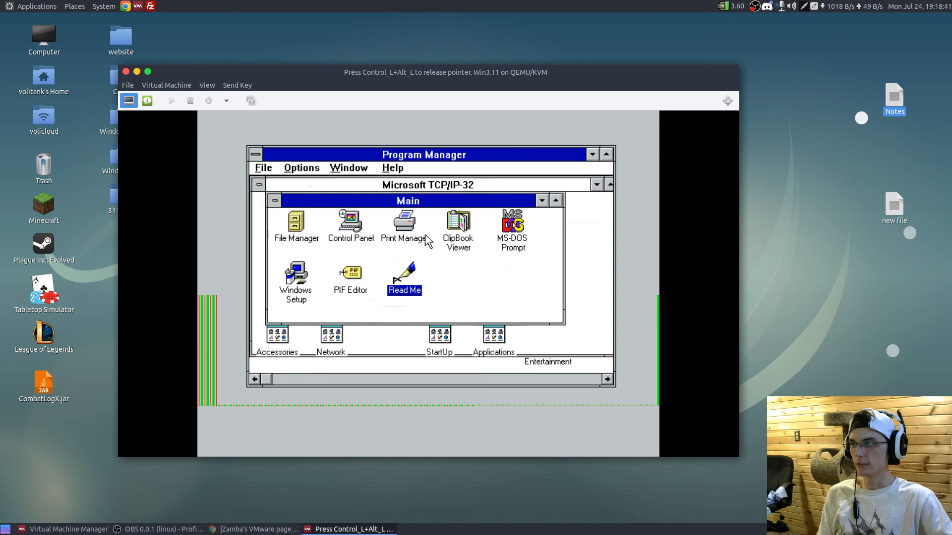
# - Close the Main, Microsoft TCP/IP-32 and Audio Software group windows in Program Manager
pyautogui.click(546, 203)
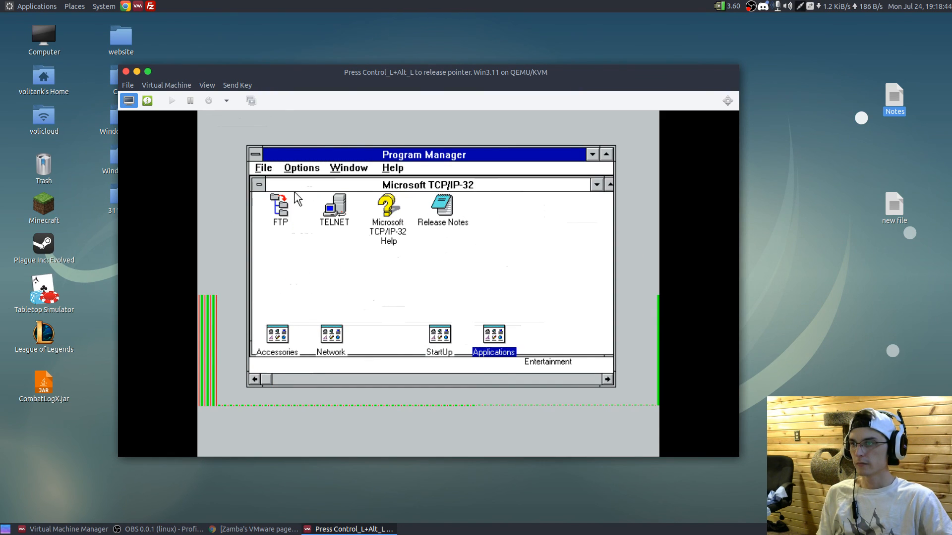
pyautogui.click(258, 185)
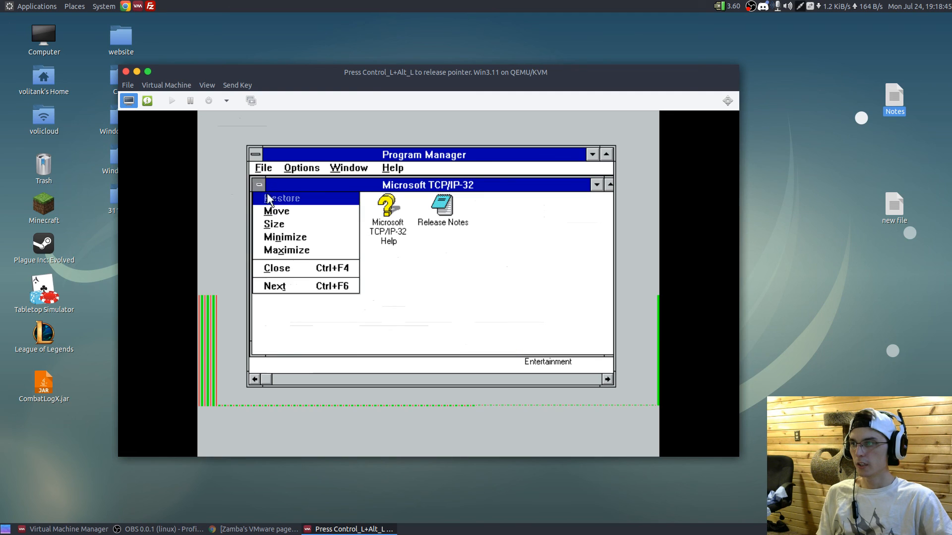
pyautogui.click(266, 268)
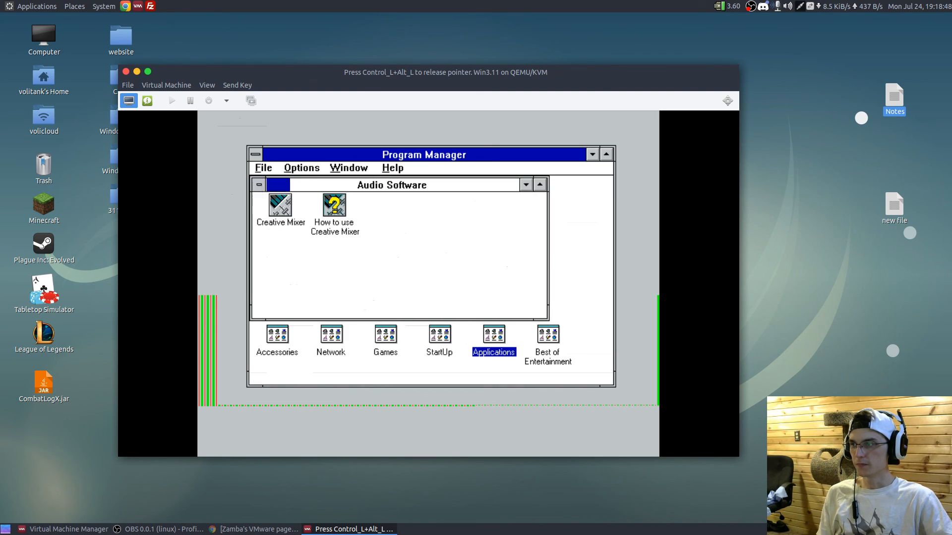
pyautogui.click(259, 185)
pyautogui.click(292, 274)
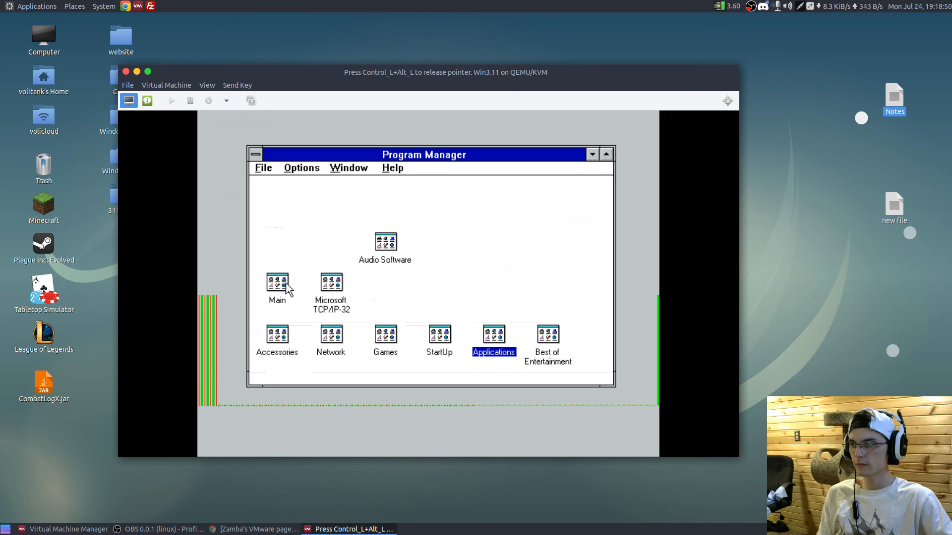
pyautogui.click(287, 286)
pyautogui.click(286, 283)
pyautogui.click(276, 201)
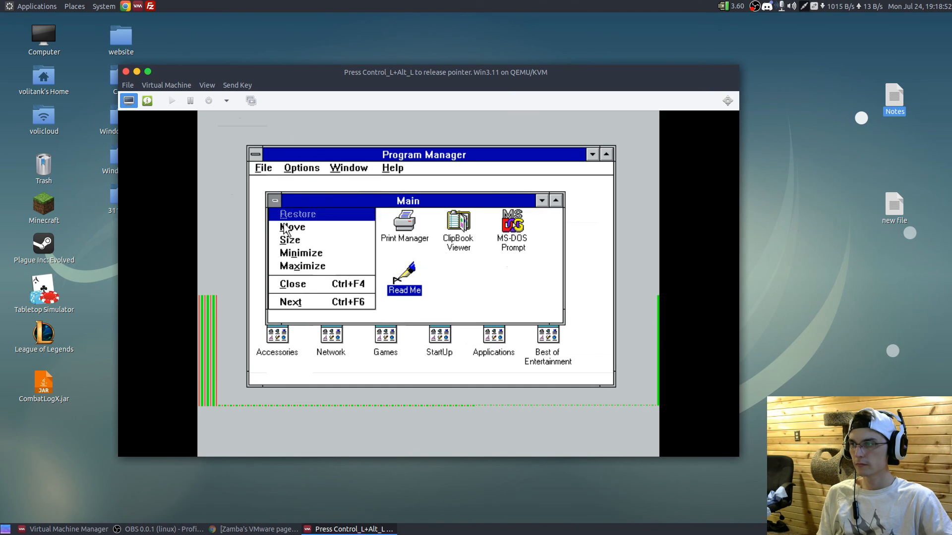
pyautogui.click(292, 284)
# - Open Paintbrush from the Accessories group and draw a freehand black scribble of curves and angular lines across the canvas
pyautogui.doubleClick(279, 339)
pyautogui.doubleClick(370, 252)
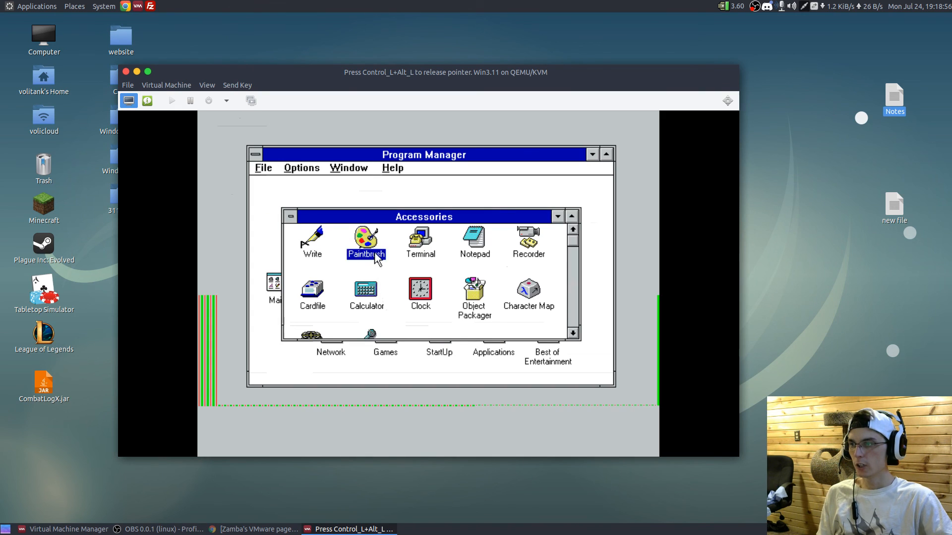
pyautogui.moveTo(394, 250)
pyautogui.mouseDown()
pyautogui.moveTo(358, 275)
pyautogui.moveTo(461, 261)
pyautogui.moveTo(438, 241)
pyautogui.moveTo(526, 253)
pyautogui.moveTo(377, 290)
pyautogui.moveTo(328, 223)
pyautogui.moveTo(452, 264)
pyautogui.moveTo(490, 189)
pyautogui.mouseUp()
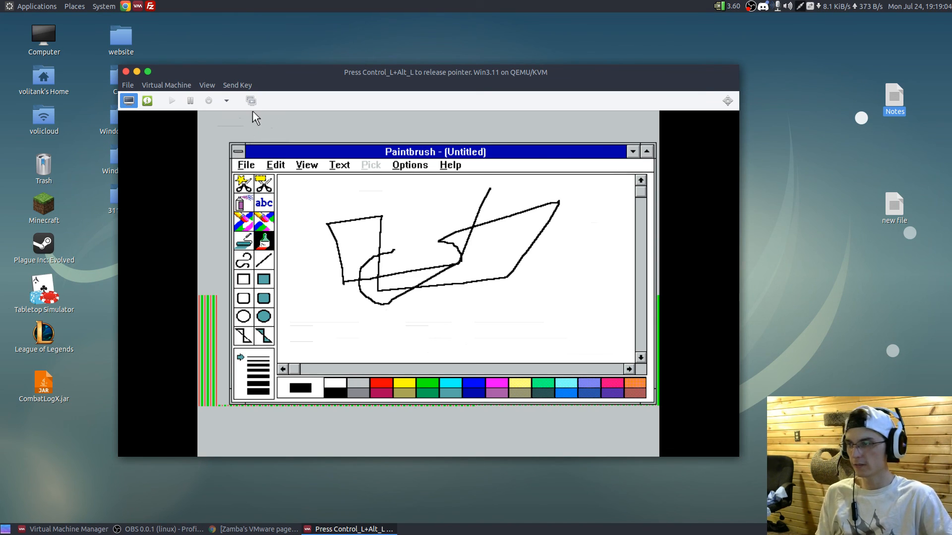
# - Close Paintbrush without saving the untitled drawing
pyautogui.click(238, 151)
pyautogui.click(246, 234)
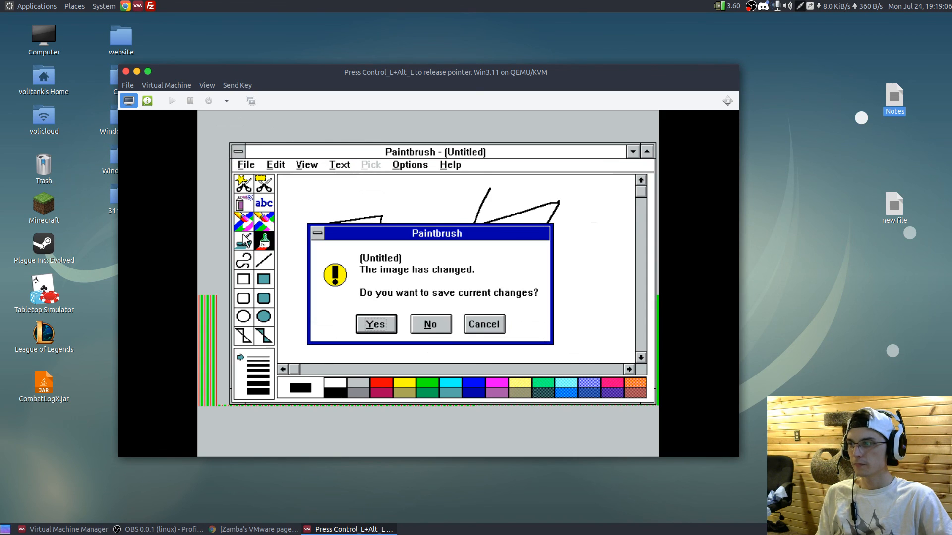
pyautogui.click(418, 325)
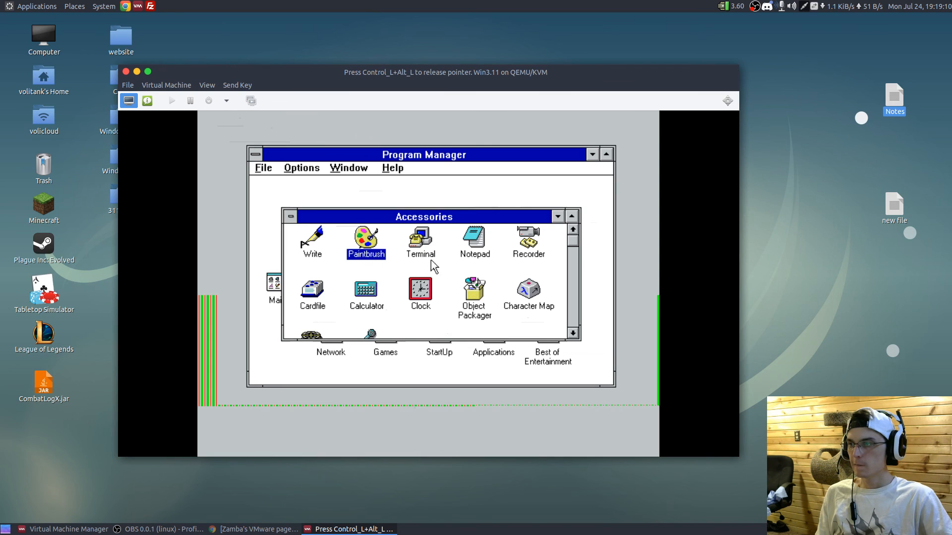
# - Write "Hello, Thanks For watching my tutorial for MSDOS and WIN 3.11" in Notepad, followed by a blank line, and release the VM's pointer
pyautogui.doubleClick(482, 254)
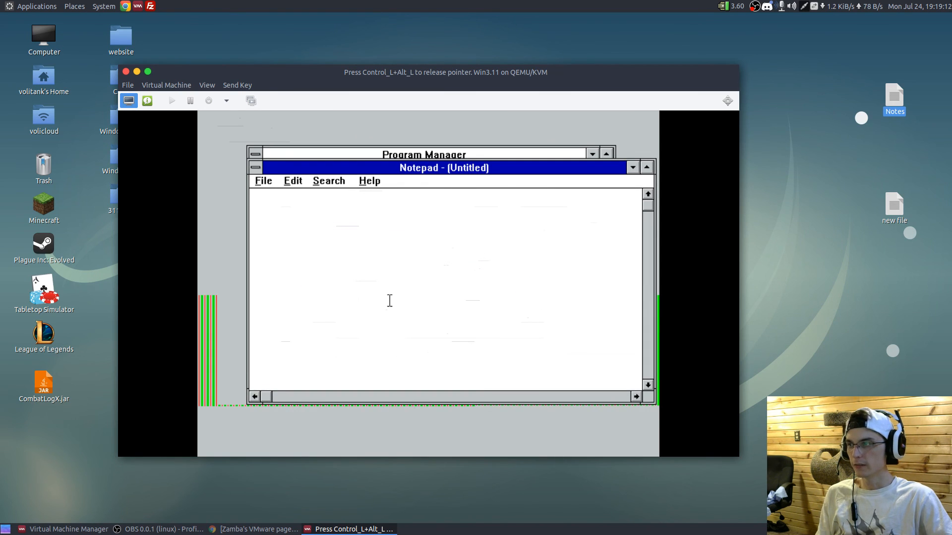
pyautogui.write('Hello, ')
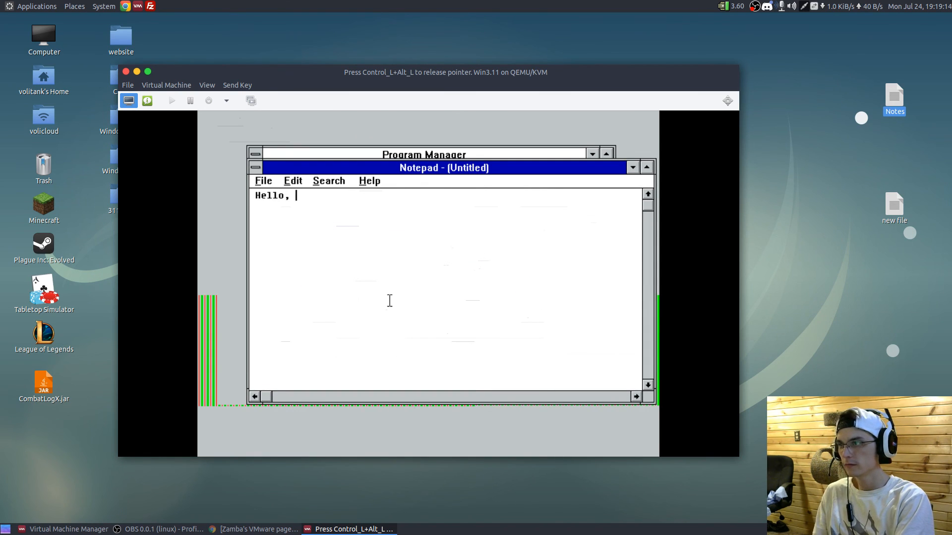
pyautogui.write('Thanks For ')
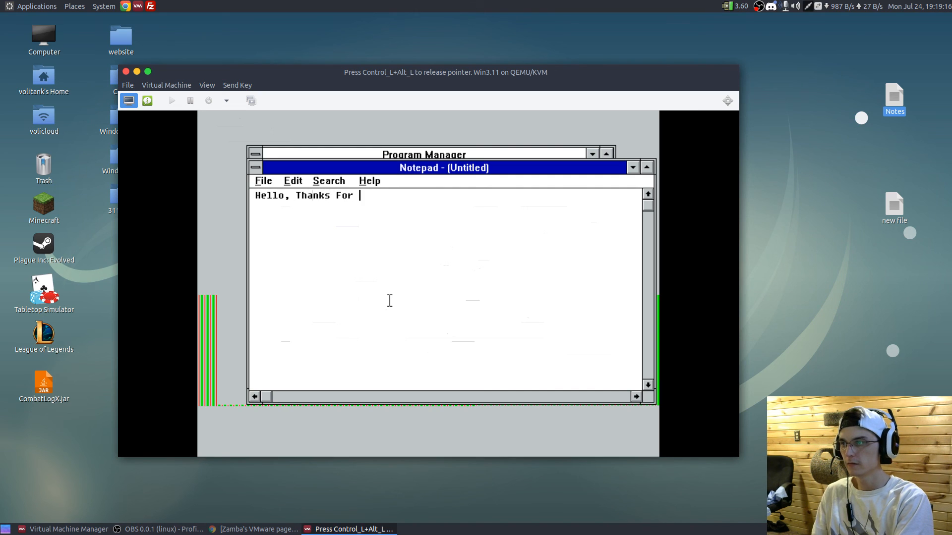
pyautogui.write('watching')
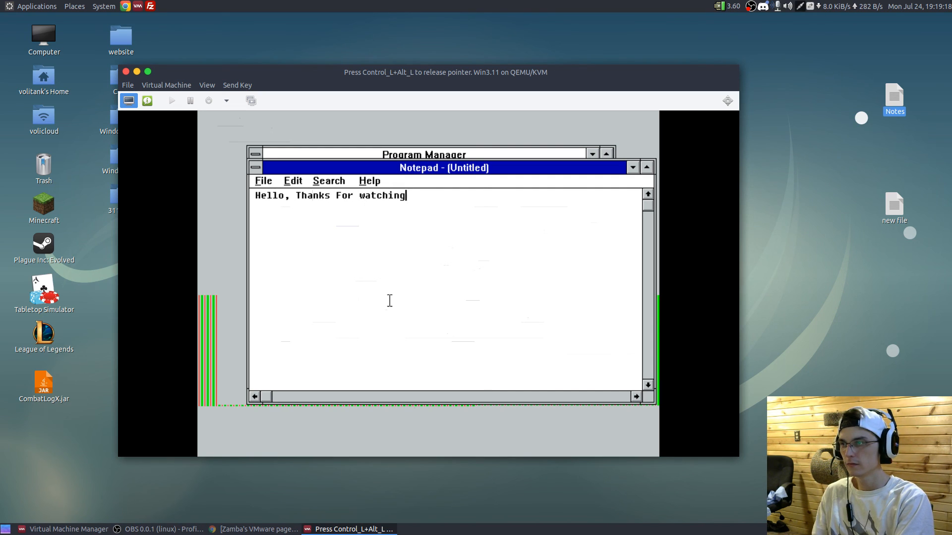
pyautogui.write(' my tutorial ')
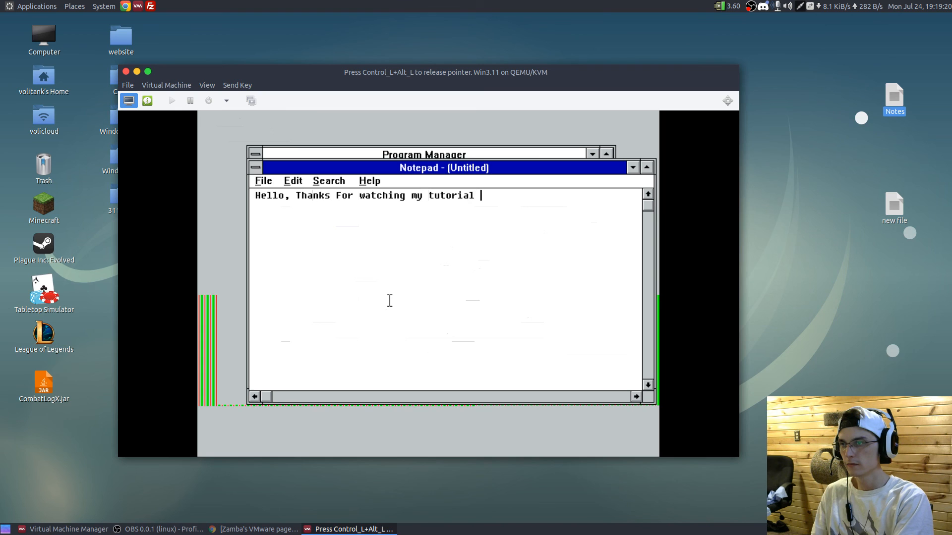
pyautogui.write('for MSDOS')
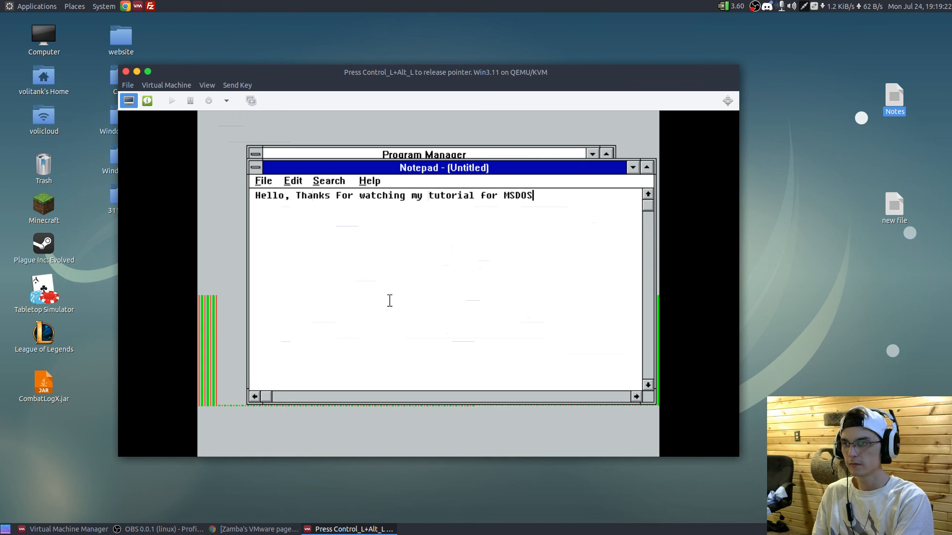
pyautogui.write(' and ')
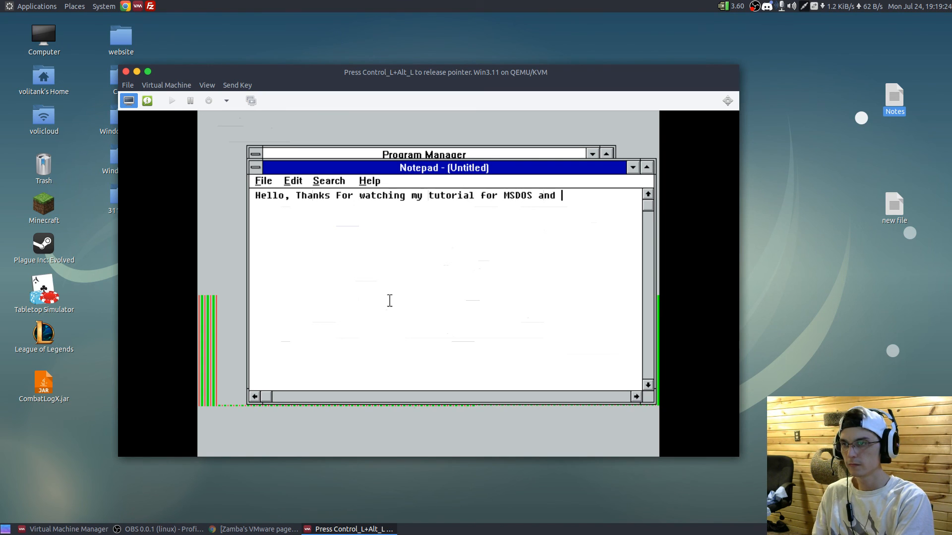
pyautogui.write('WIN 3.11')
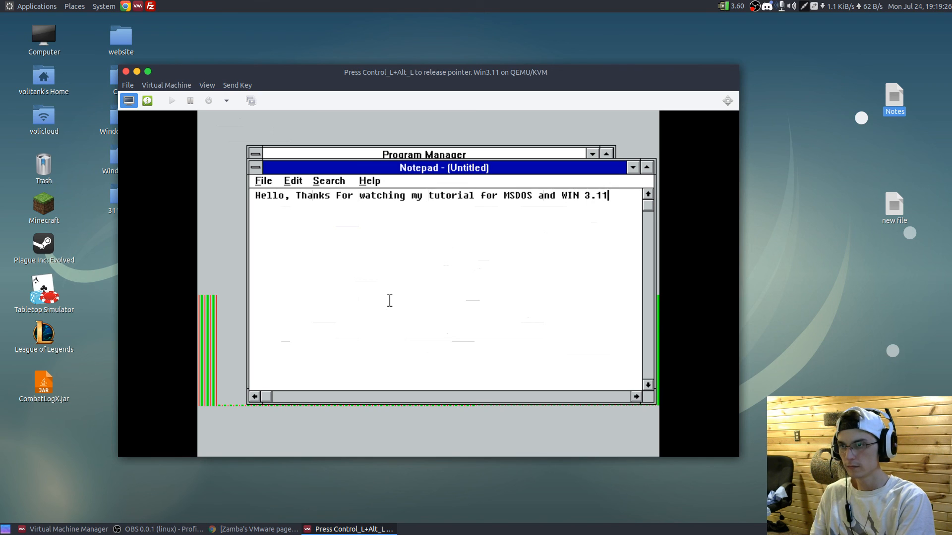
pyautogui.press('Return')
pyautogui.press('Return')
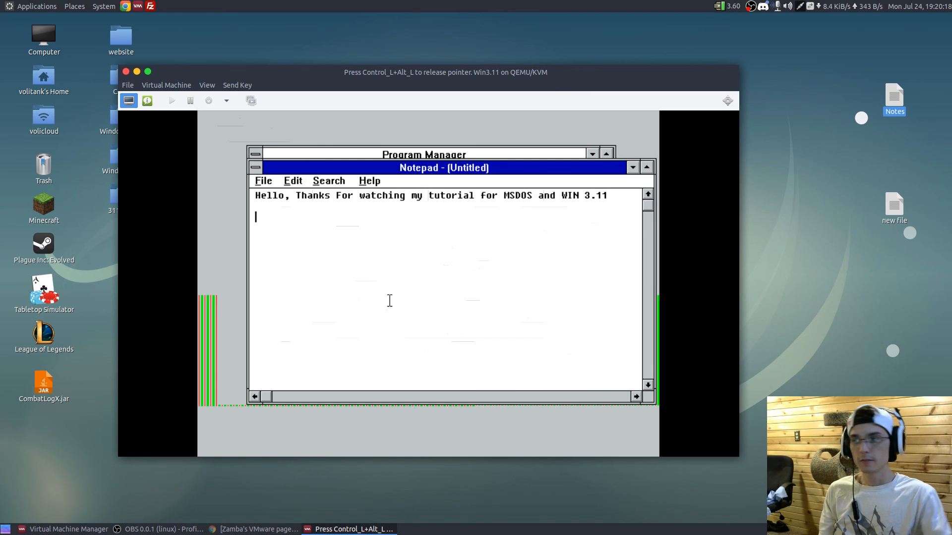
pyautogui.hotkey('ctrl', 'alt')
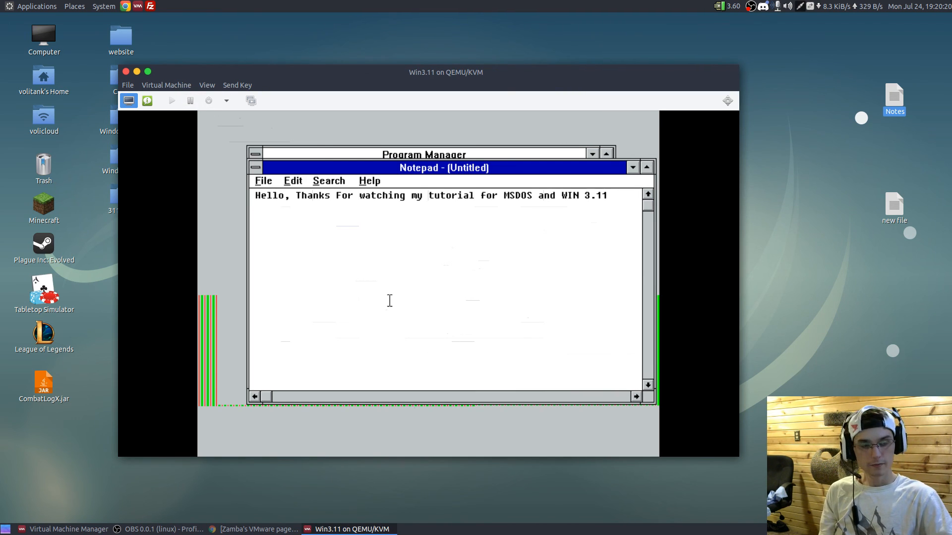